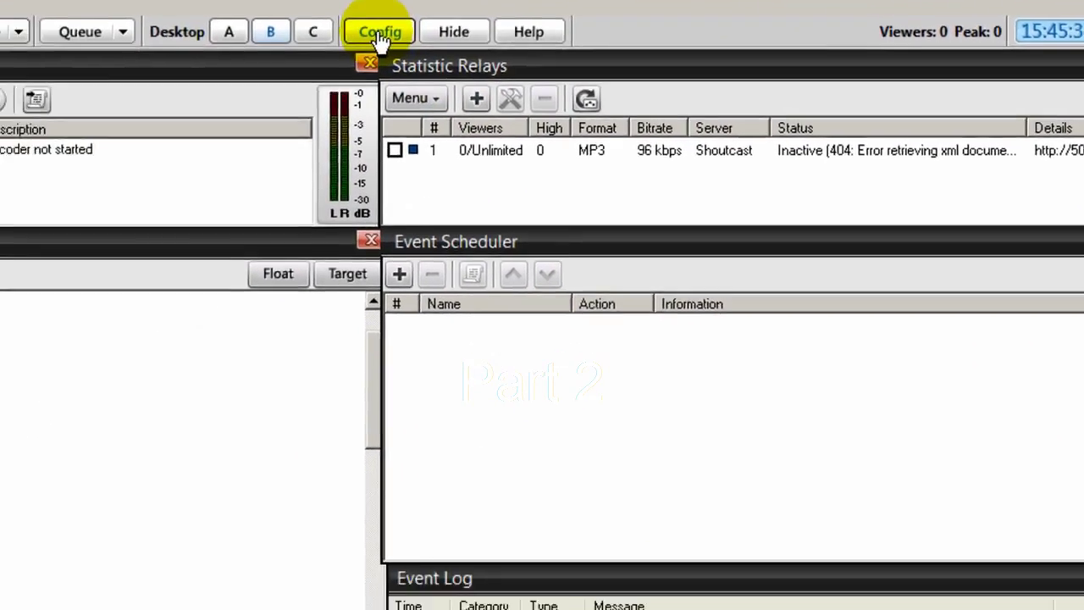
Open the clockwheel logic module's configuration in the Playlist Rotation Rules and clear all existing lines from the rotation clockwheel format.
left_click(304, 65)
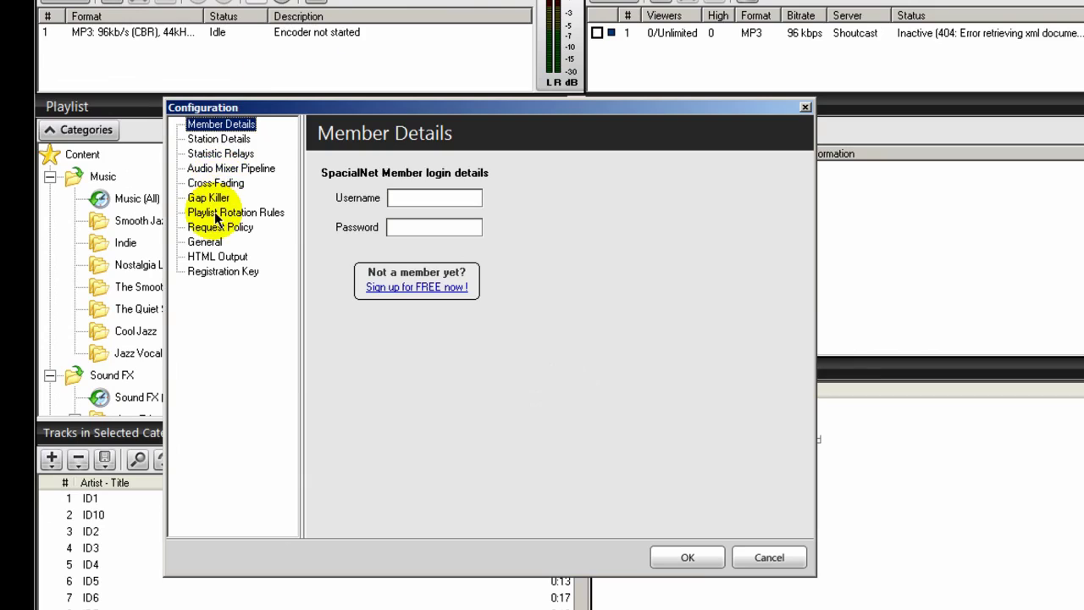
left_click(218, 214)
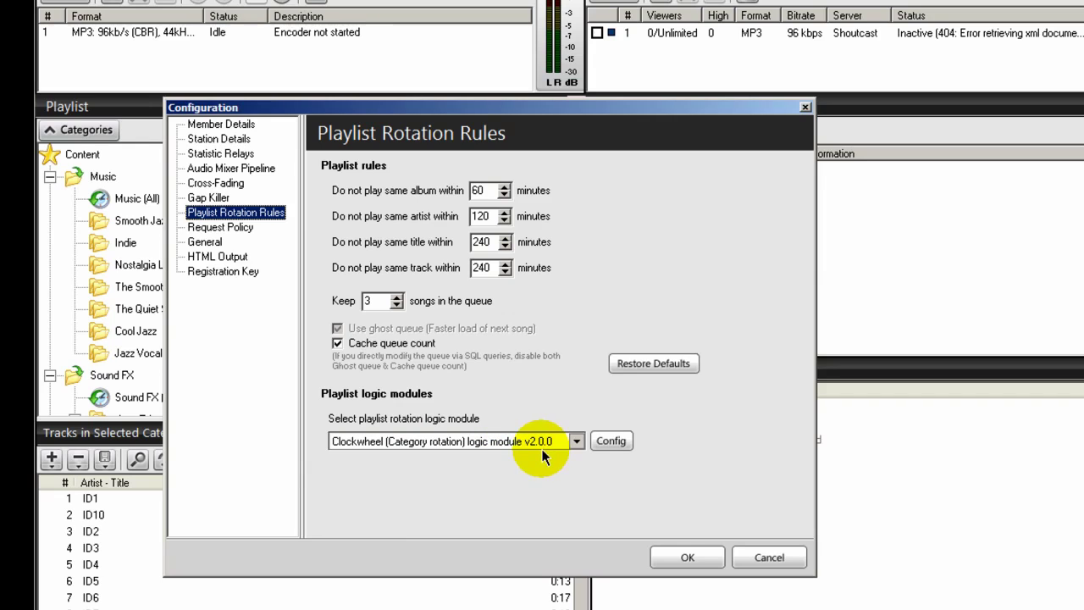
left_click(612, 442)
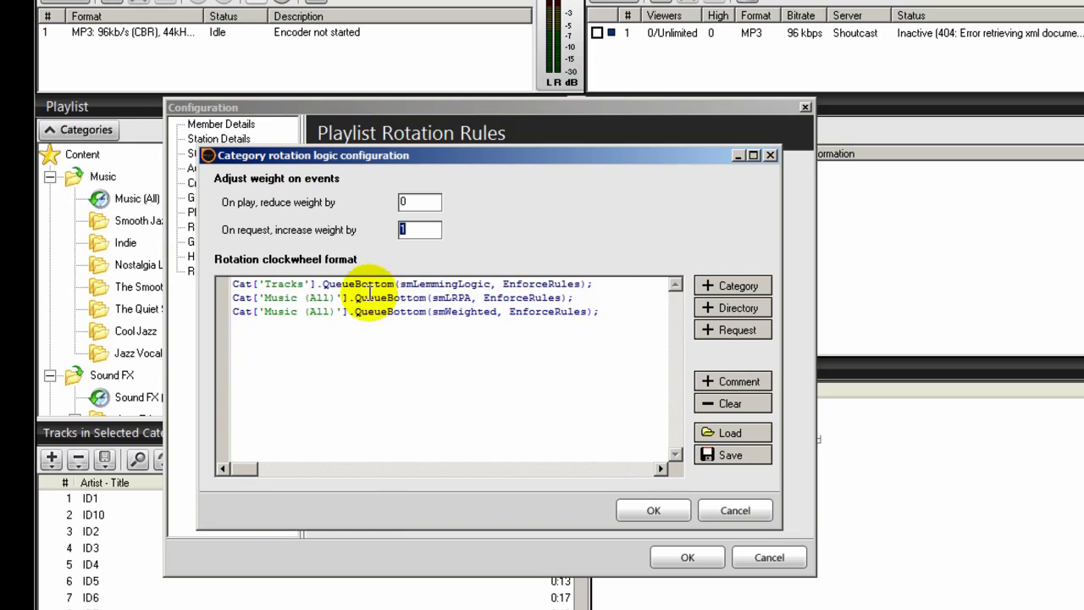
left_click_drag(601, 314, 200, 269)
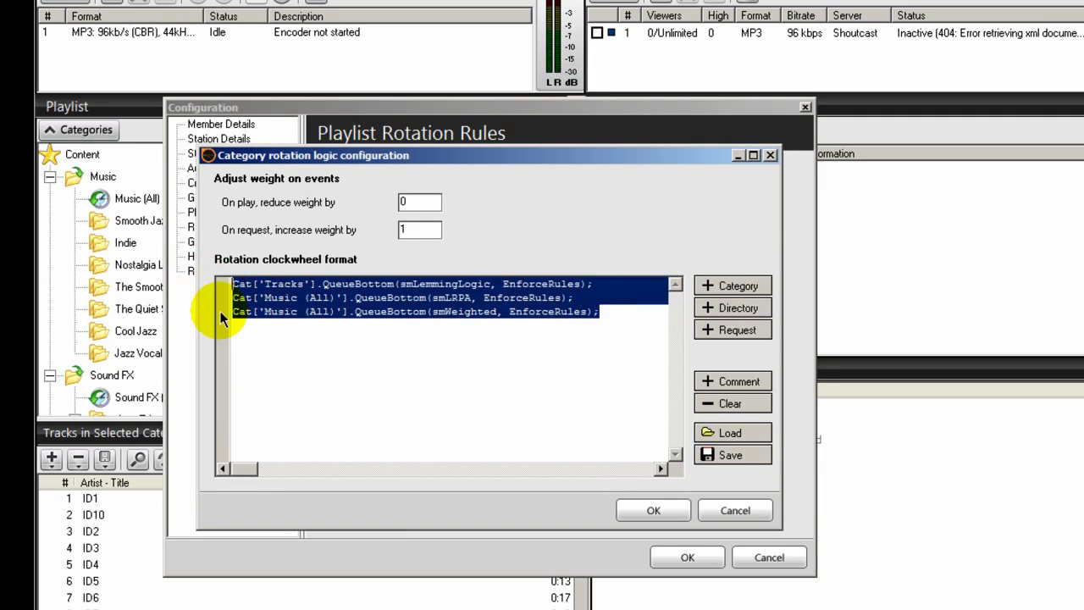
key("Delete")
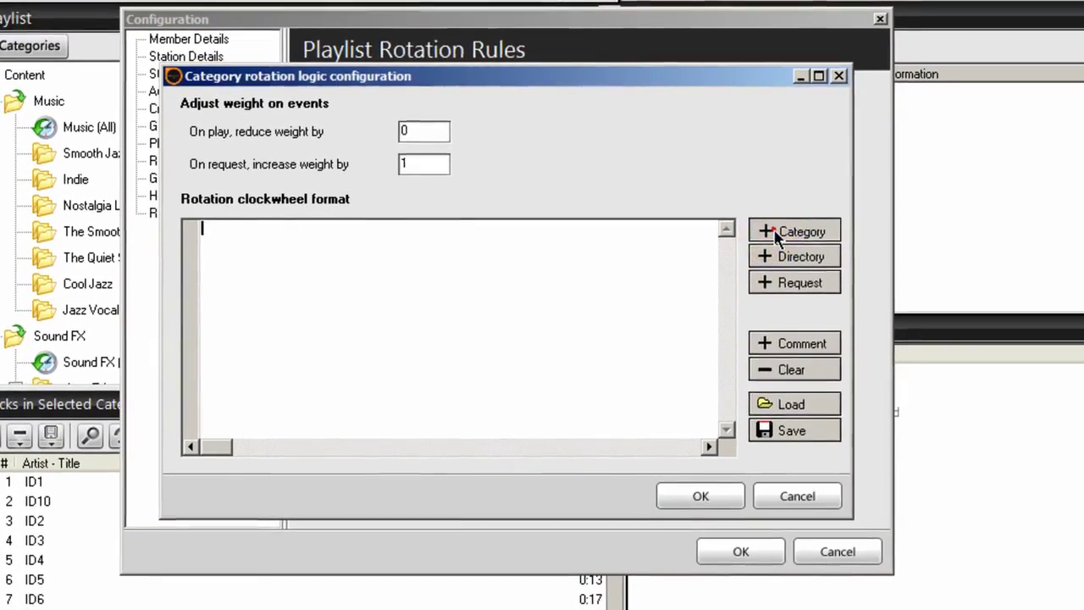
Add the Smooth Jazz music category to the clockwheel format with the Weighted selection method and playlist rotation rules enforced.
left_click(776, 236)
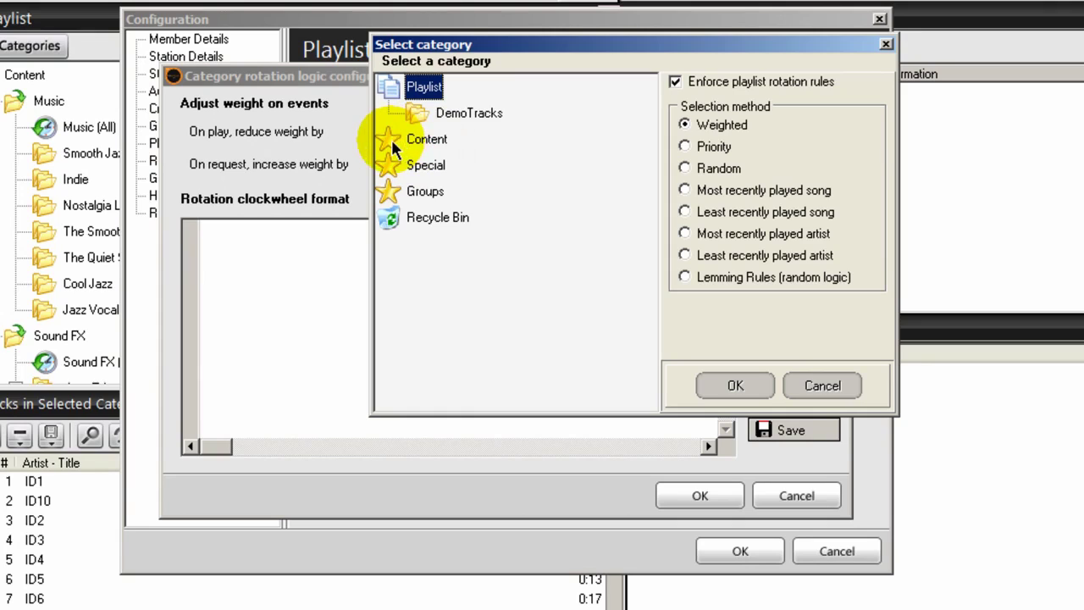
double_click(415, 140)
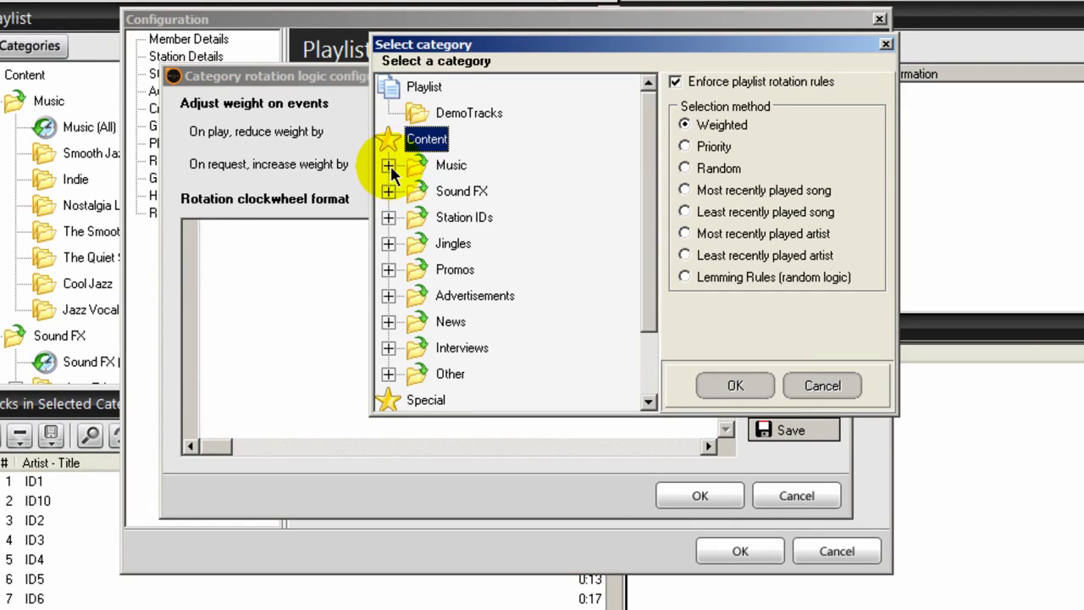
left_click(388, 166)
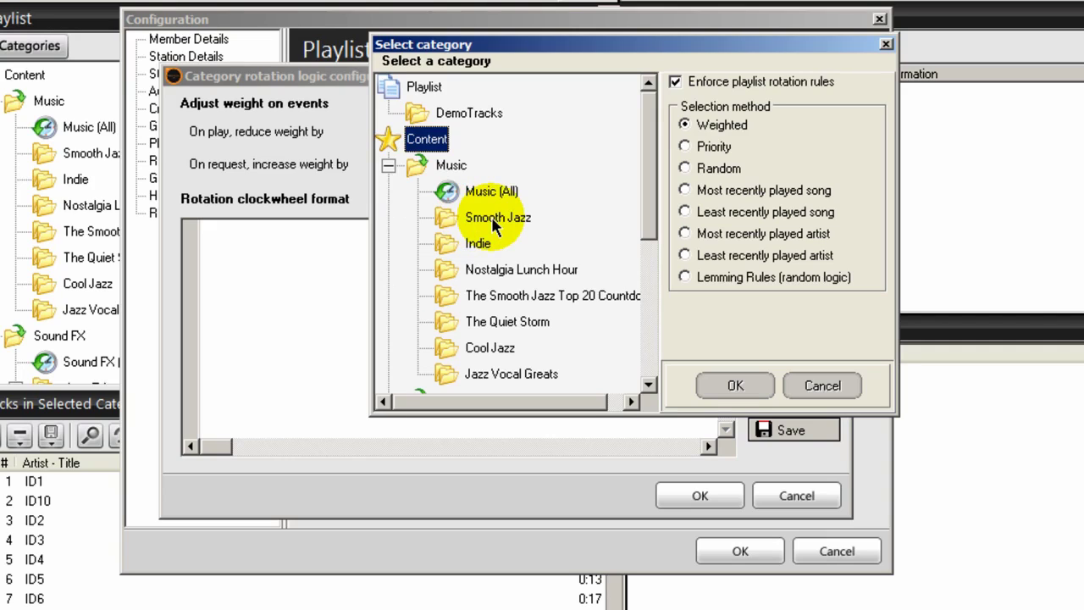
left_click(494, 222)
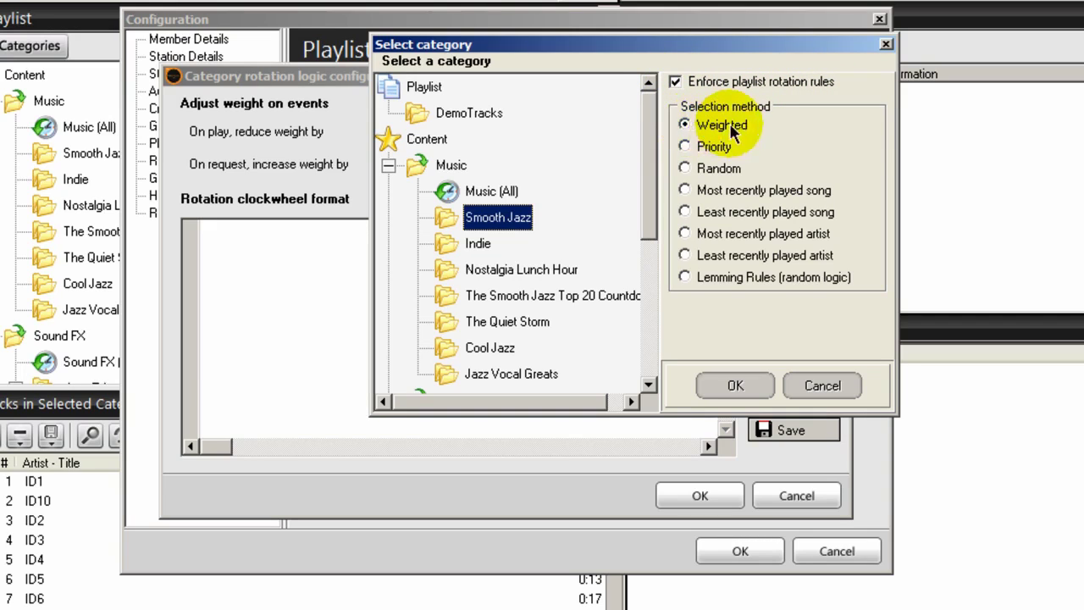
left_click(736, 386)
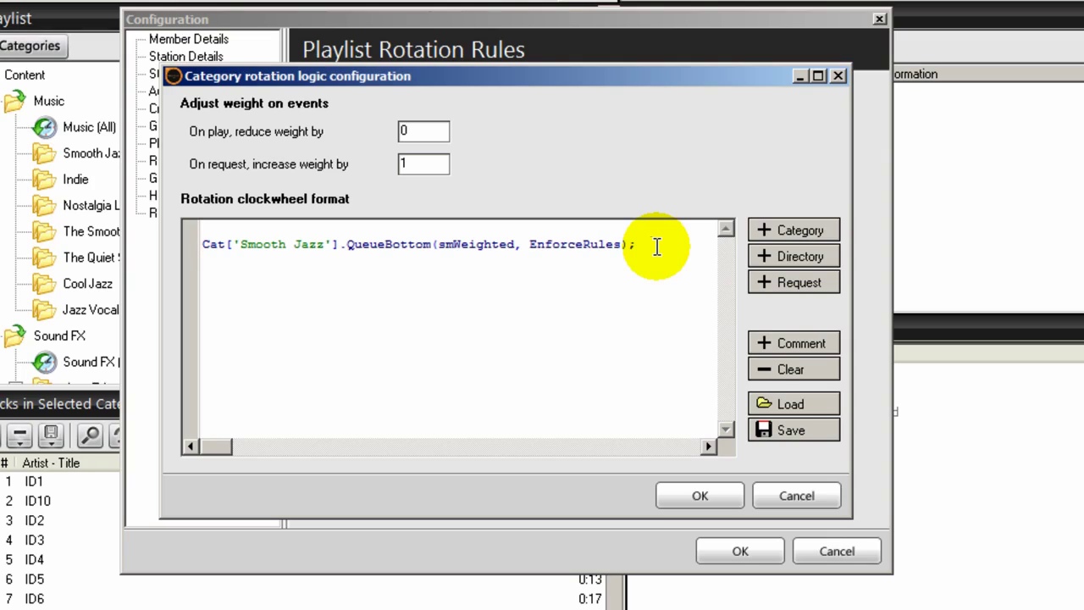
Add a second Smooth Jazz category line to the clockwheel format using the Random selection method.
left_click(787, 230)
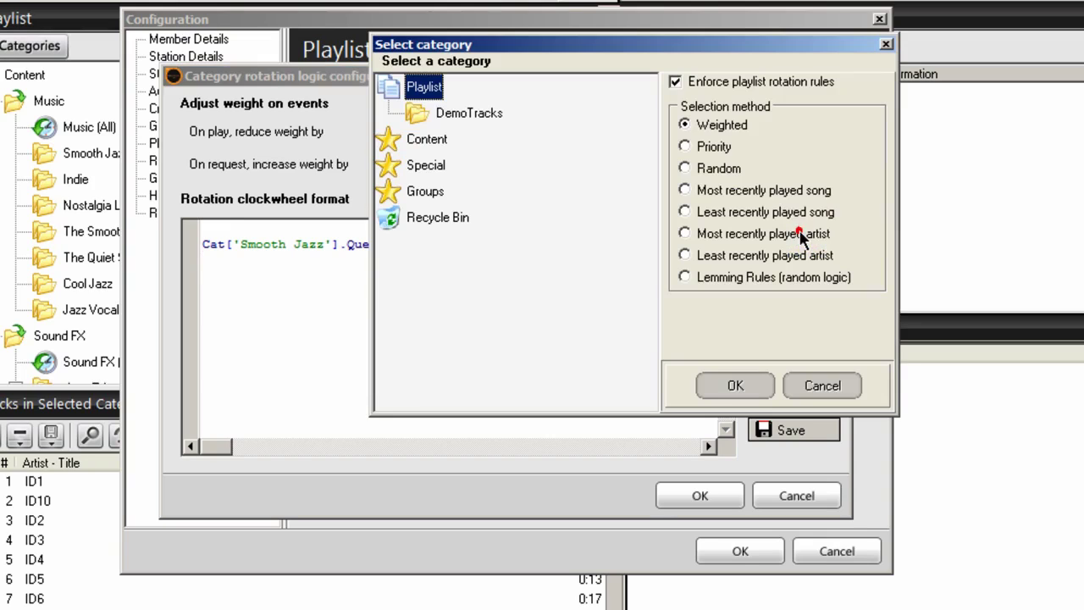
double_click(385, 144)
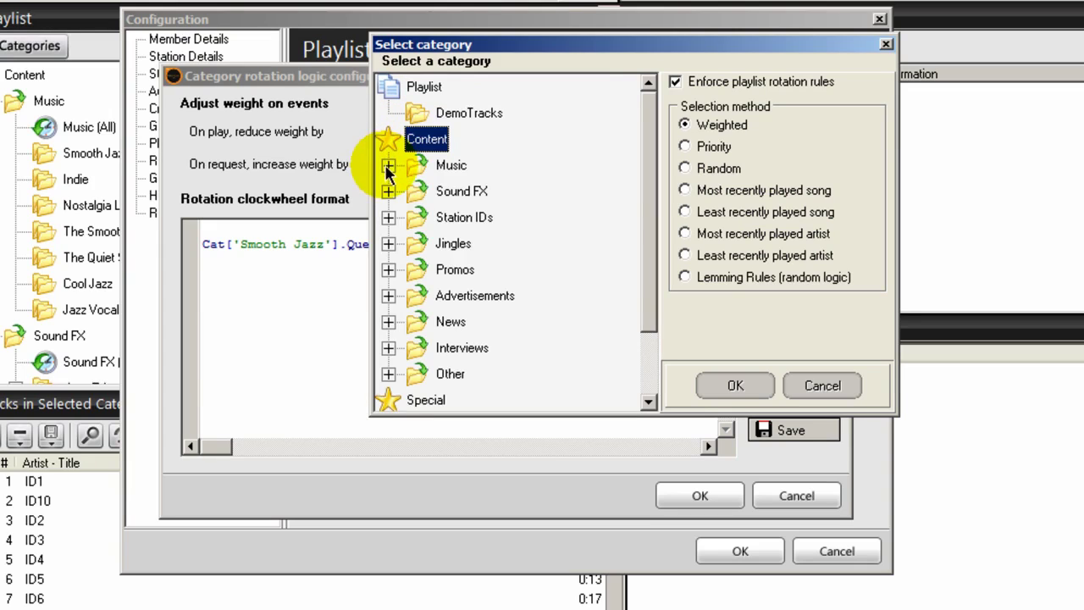
left_click(387, 166)
left_click(453, 216)
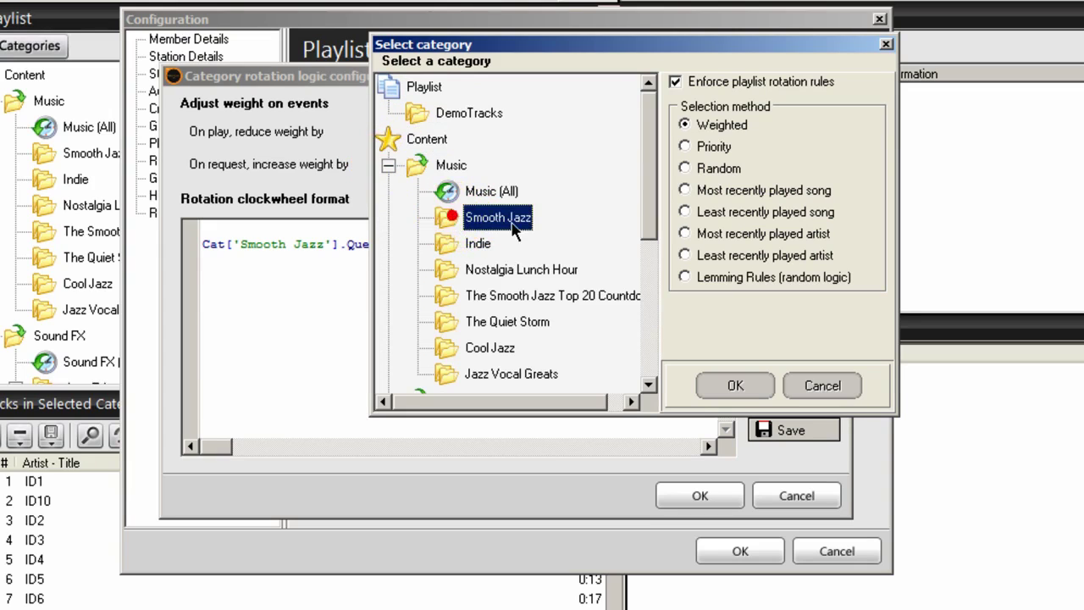
left_click(684, 168)
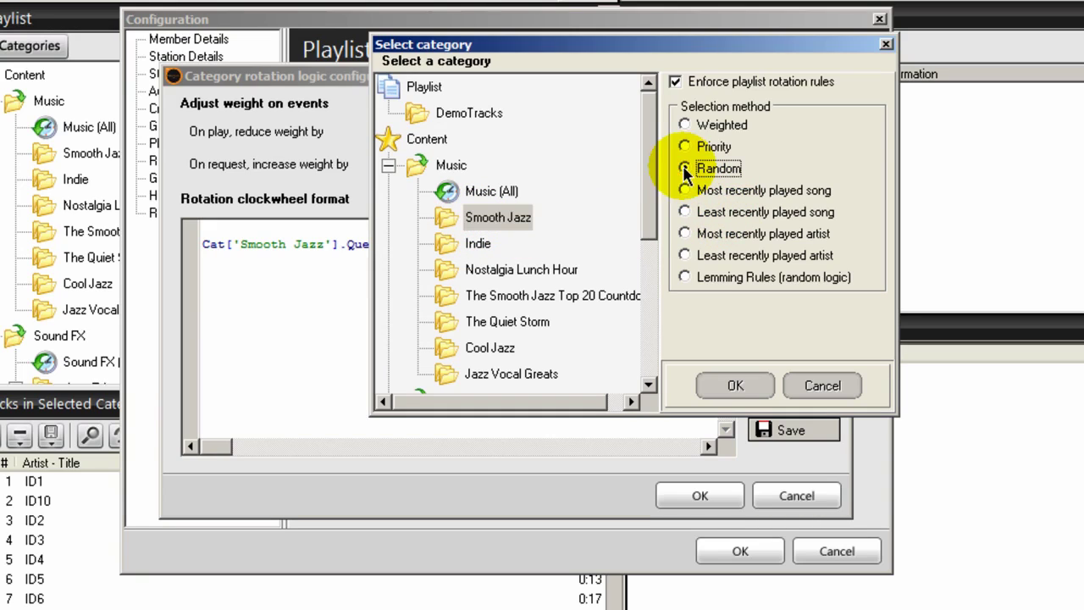
left_click(735, 386)
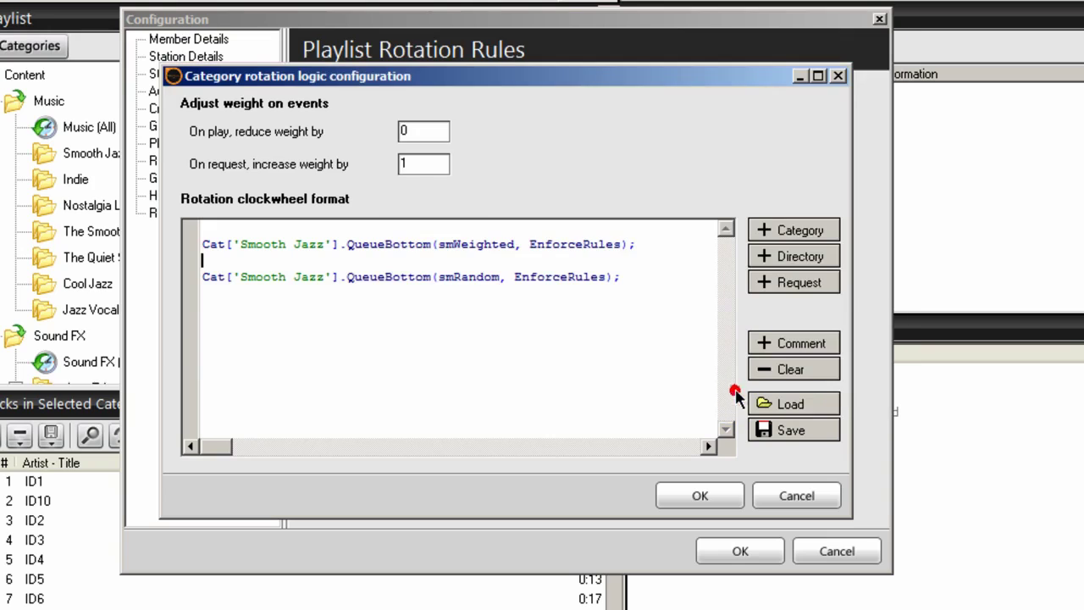
Add a third Smooth Jazz line below the random one, using the Most recently played song selection method.
left_click(649, 277)
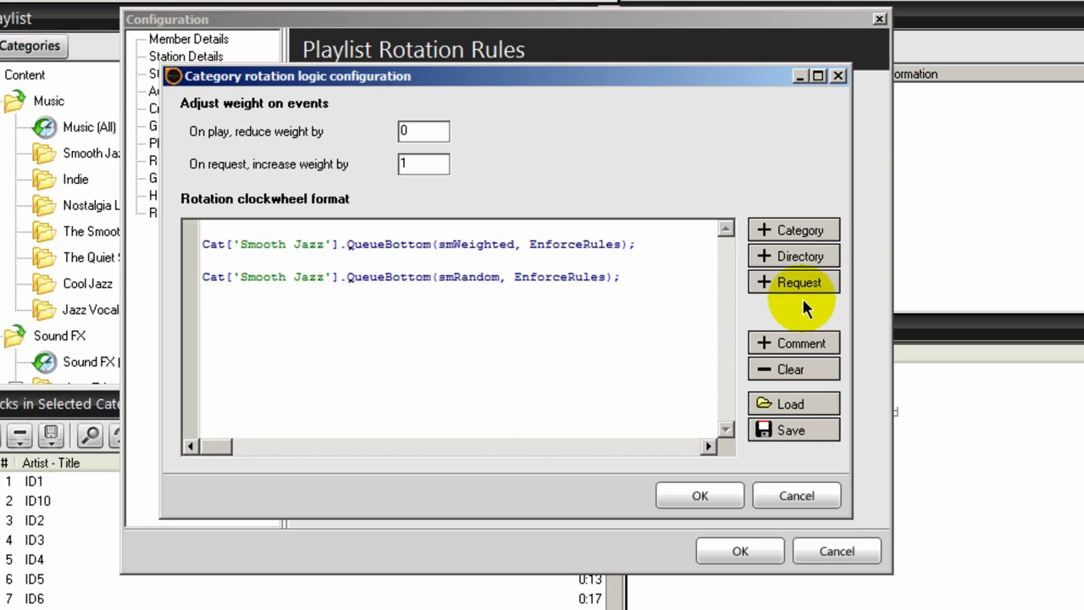
left_click(787, 232)
double_click(384, 140)
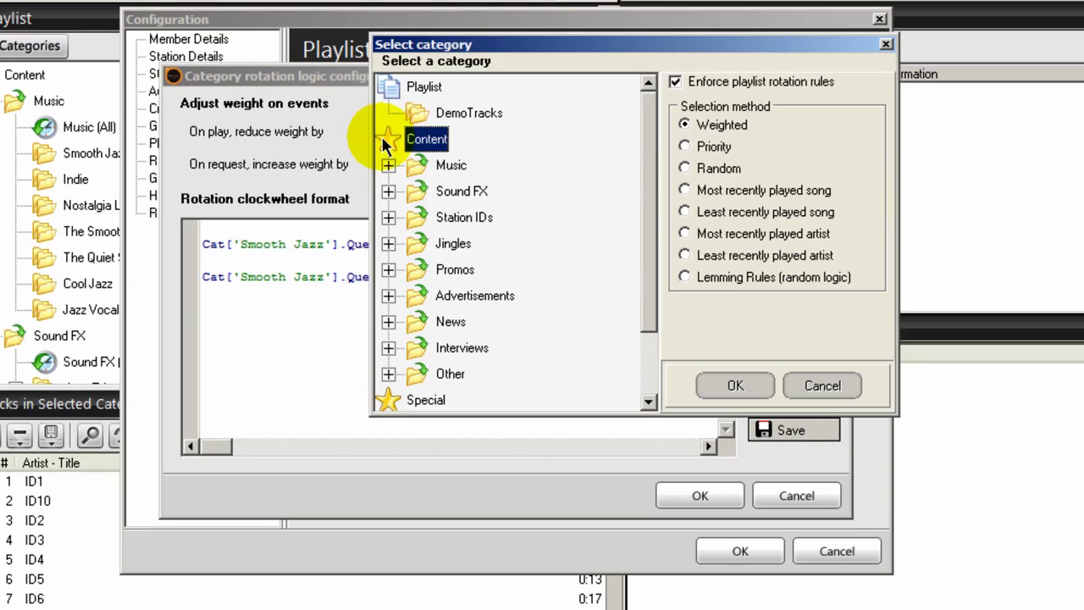
left_click(388, 166)
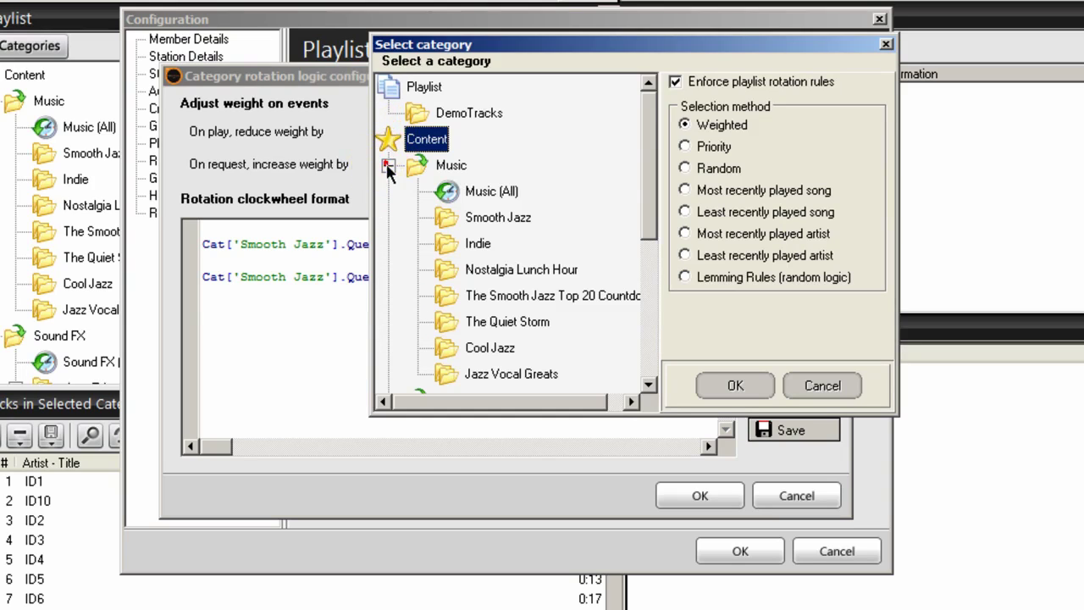
left_click(445, 218)
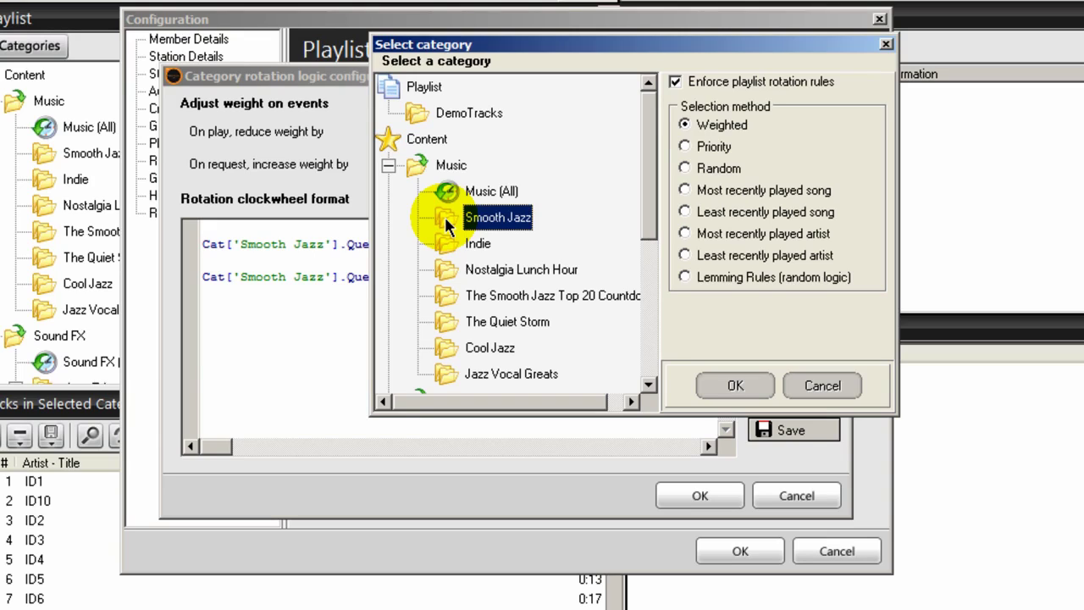
double_click(684, 190)
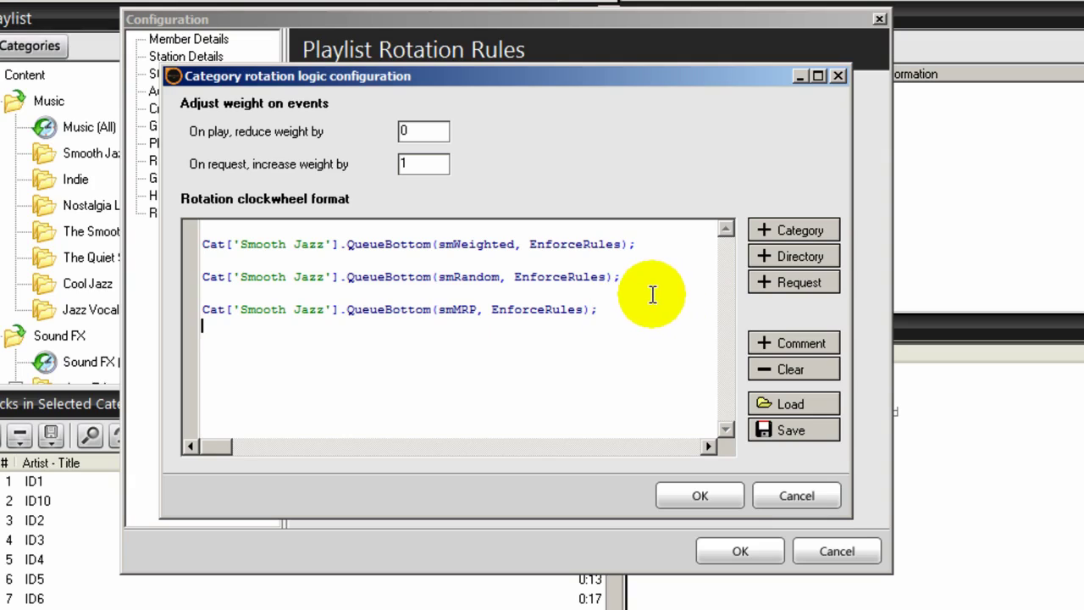
Add a fourth Smooth Jazz category line to the clockwheel format using the Least recently played artist selection method.
left_click(780, 230)
double_click(391, 141)
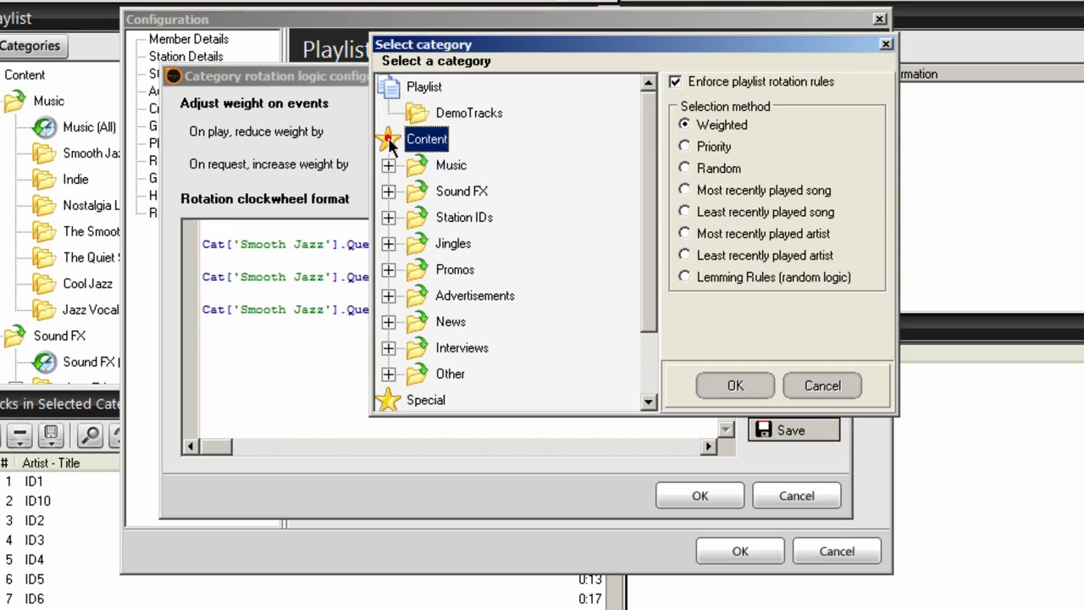
left_click(388, 166)
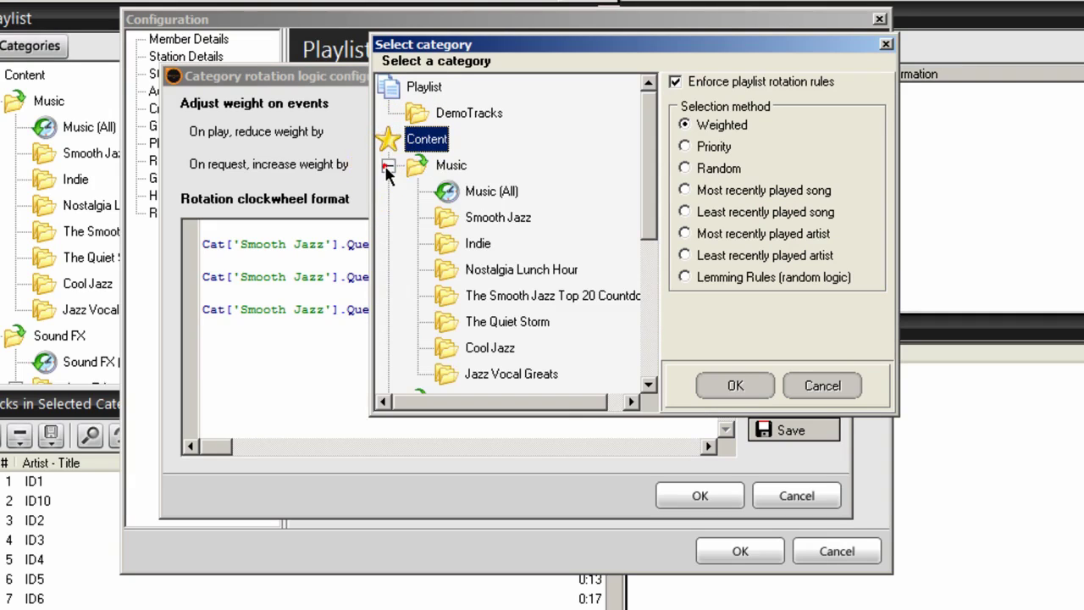
left_click(455, 218)
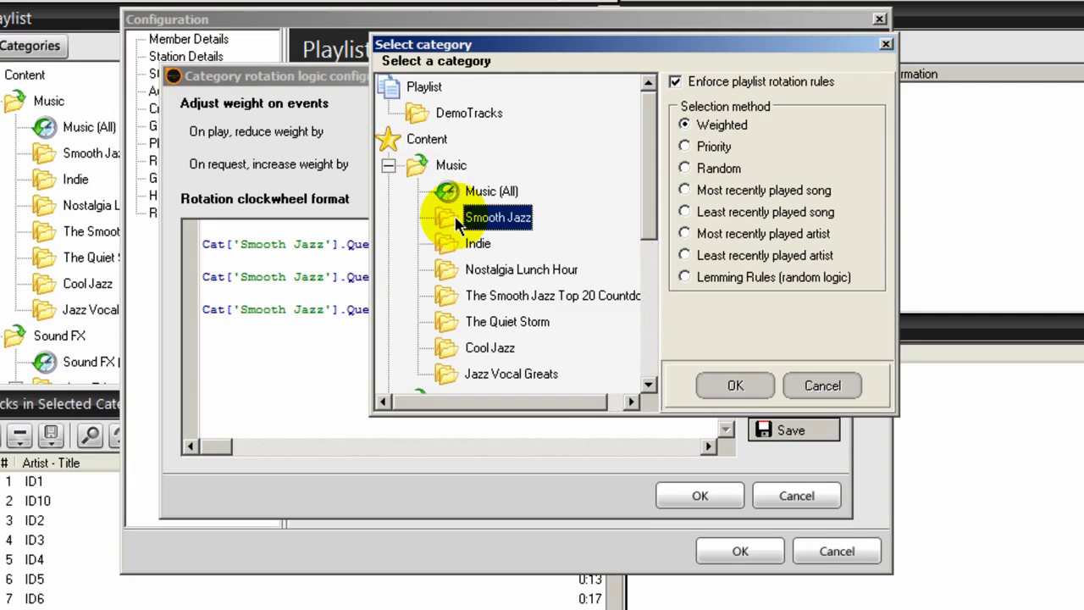
left_click(685, 256)
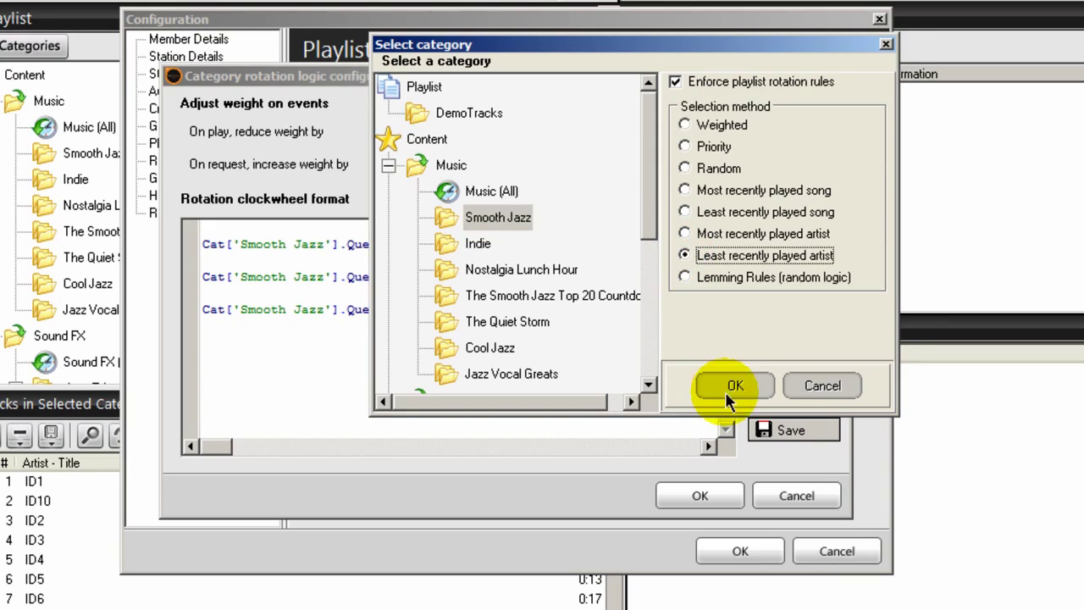
left_click(725, 392)
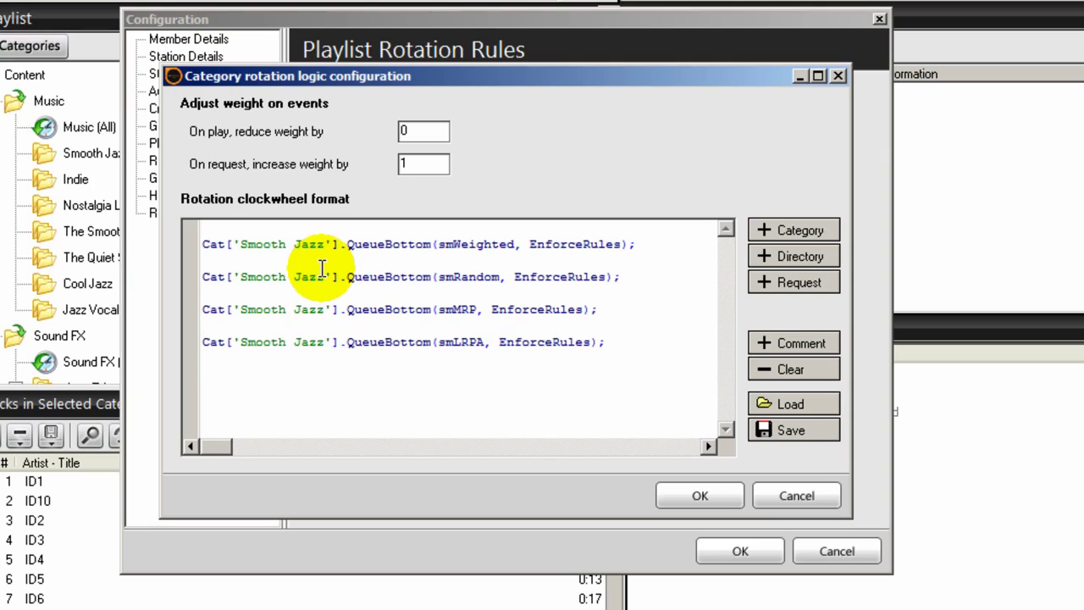
Set the weight reduction on play to 0.5 and the weight increase on request to 5.
left_click_drag(632, 342, 259, 239)
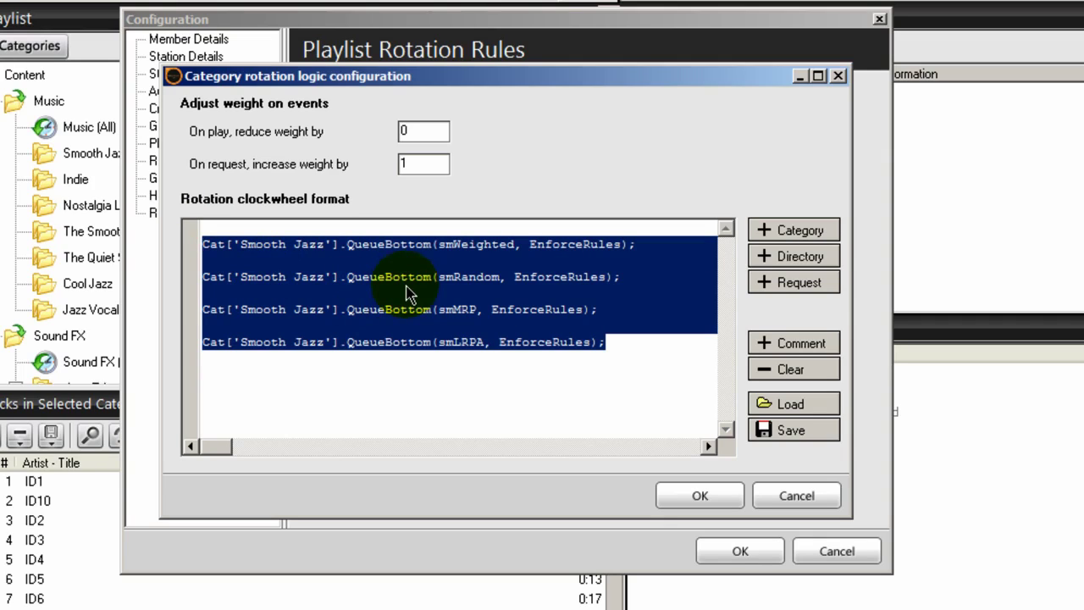
left_click(421, 130)
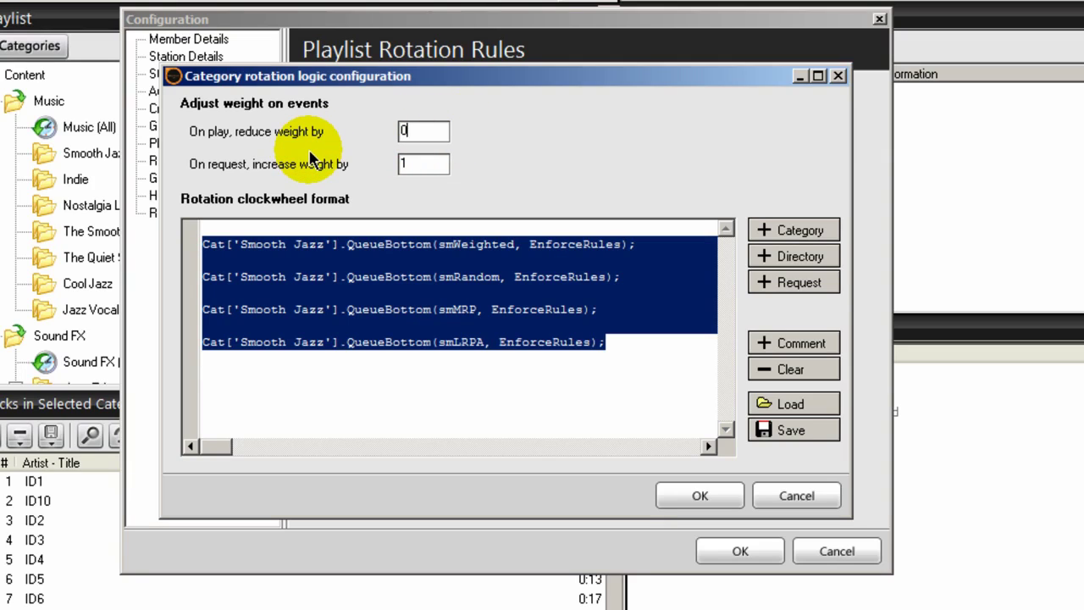
type(".5")
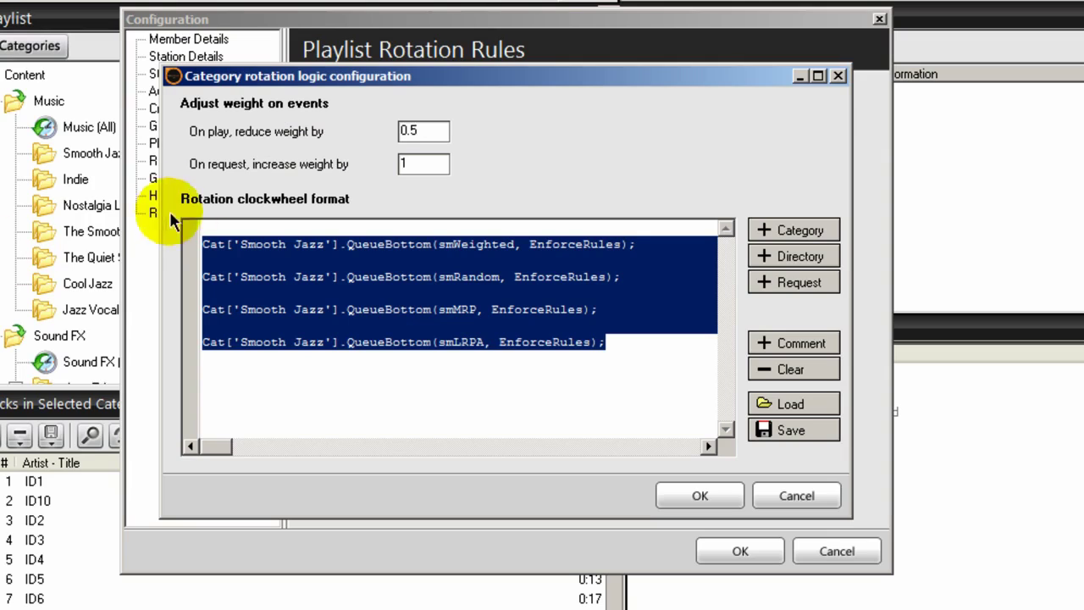
double_click(424, 163)
type("5")
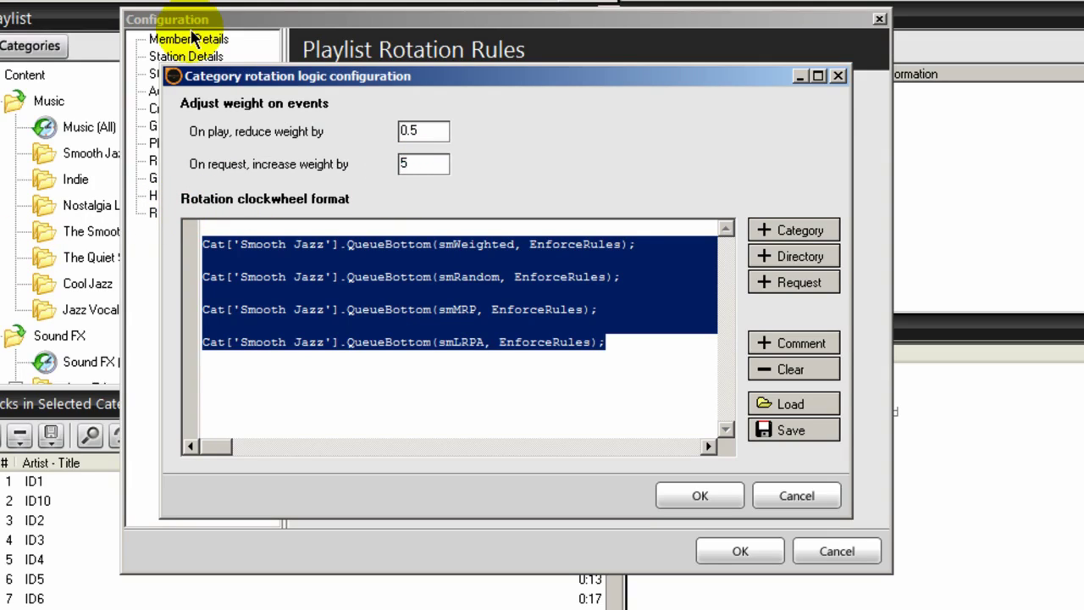
Start saving the Smooth Jazz rotation script as a category rotation script file named smoothjazz.
left_click(811, 428)
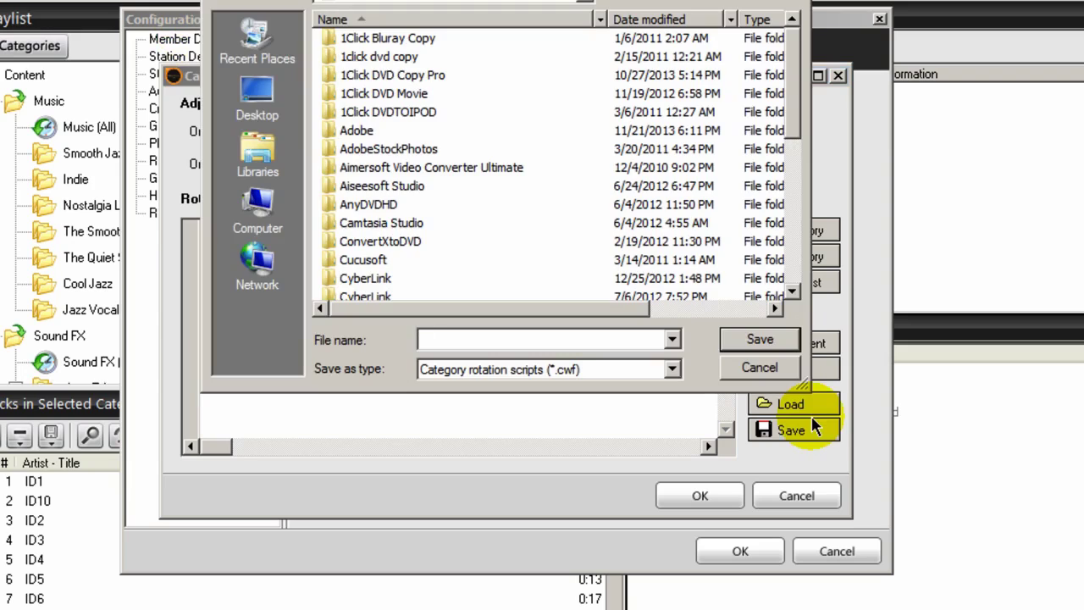
left_click(486, 340)
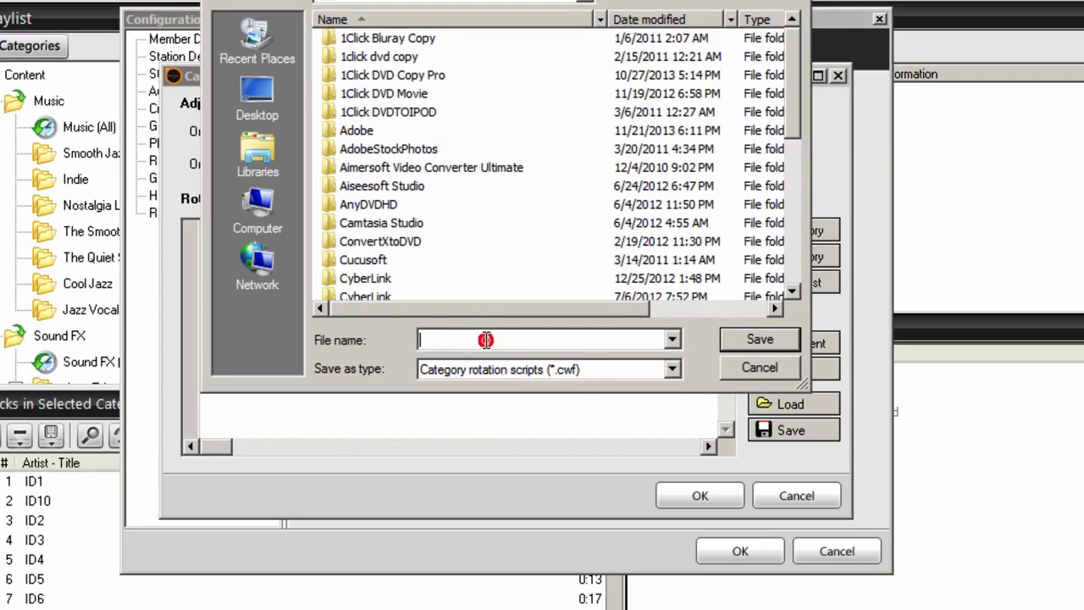
type("sm")
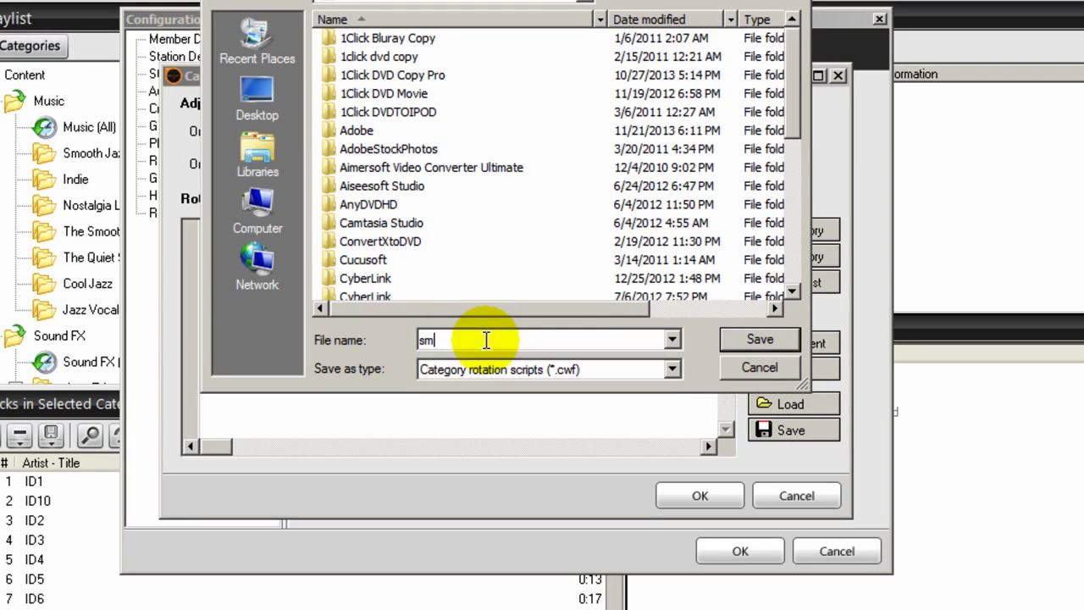
type("oothjazz")
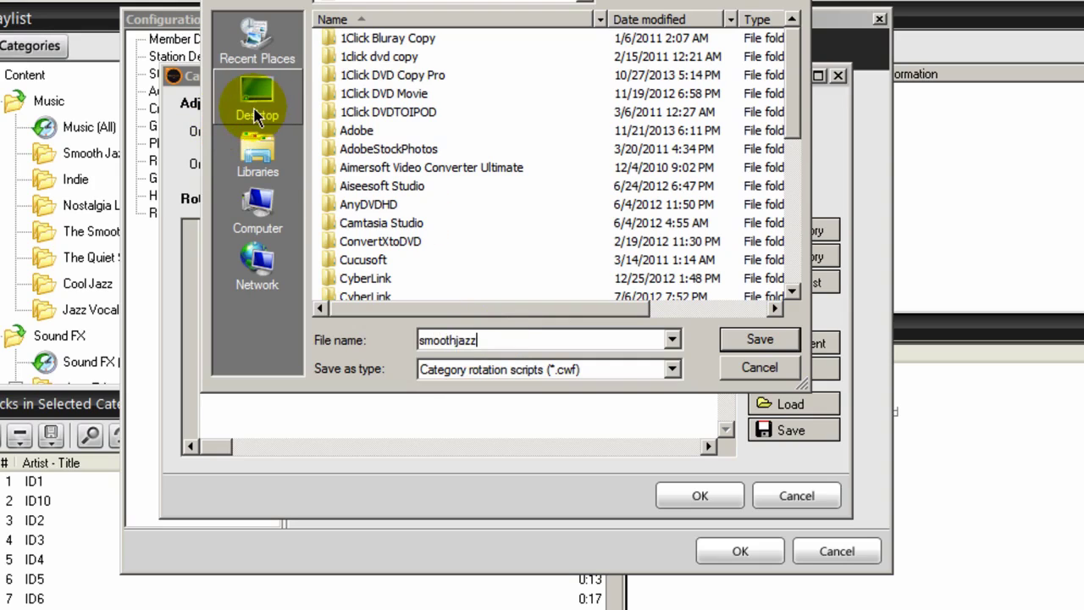
Create a new folder named Clockwheels on the Desktop from within the save dialog.
left_click(256, 115)
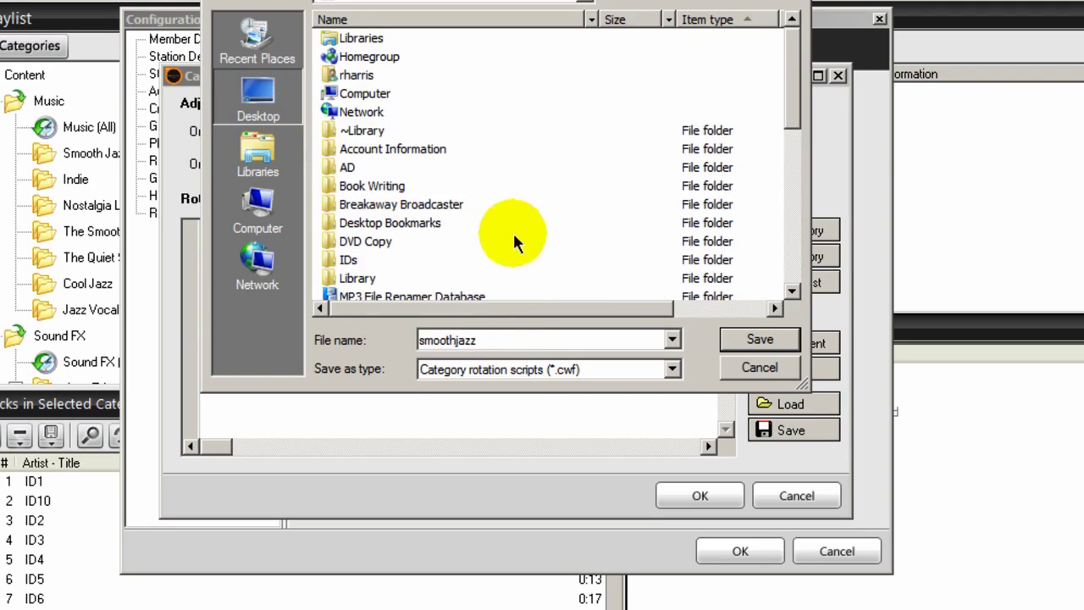
right_click(582, 105)
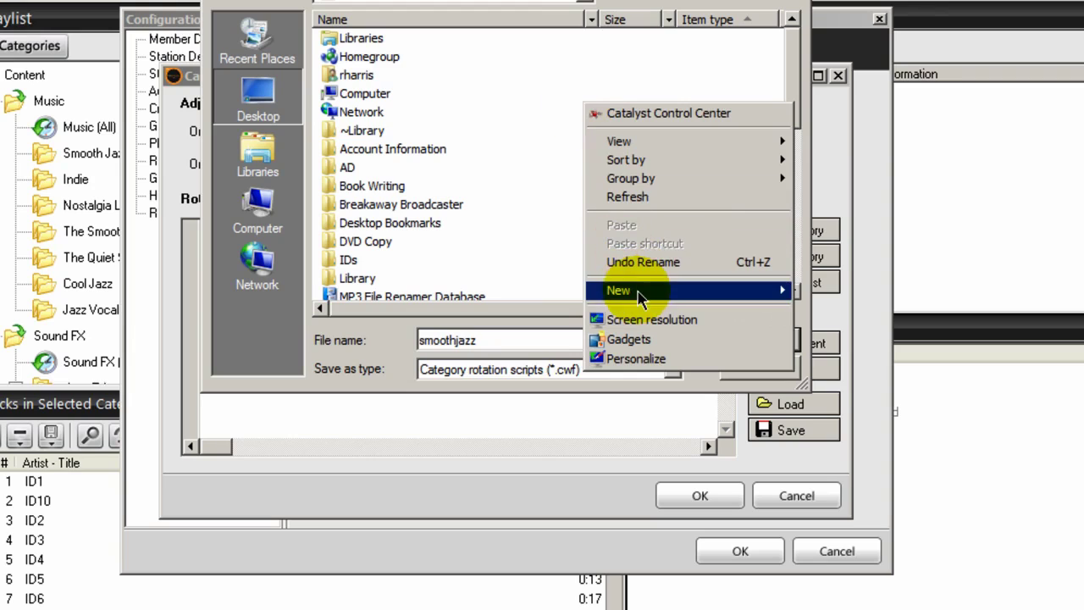
mouse_move(779, 291)
left_click(839, 290)
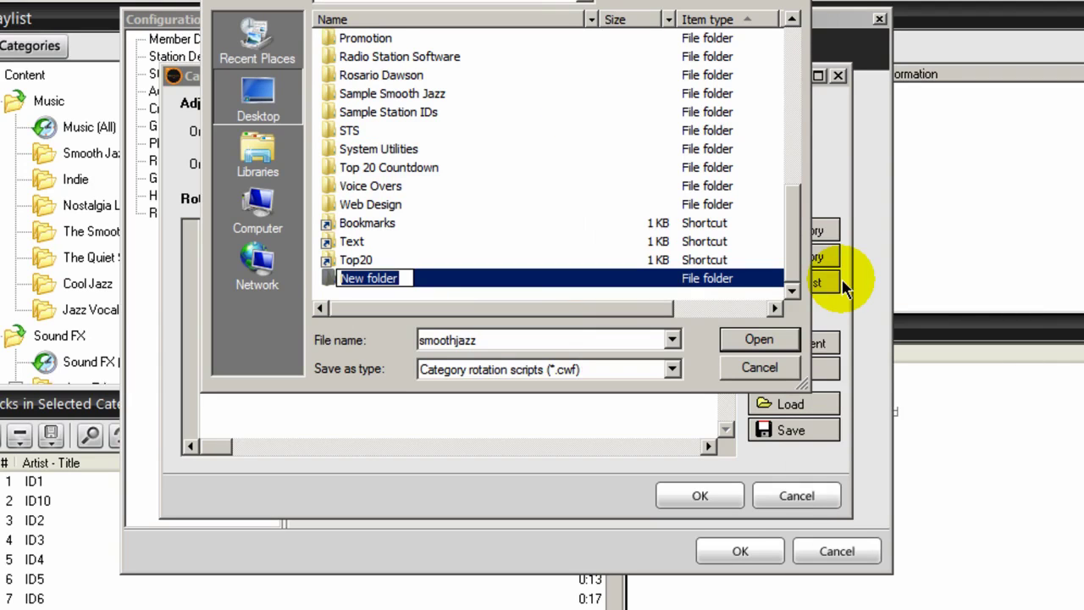
type("Clockwheels")
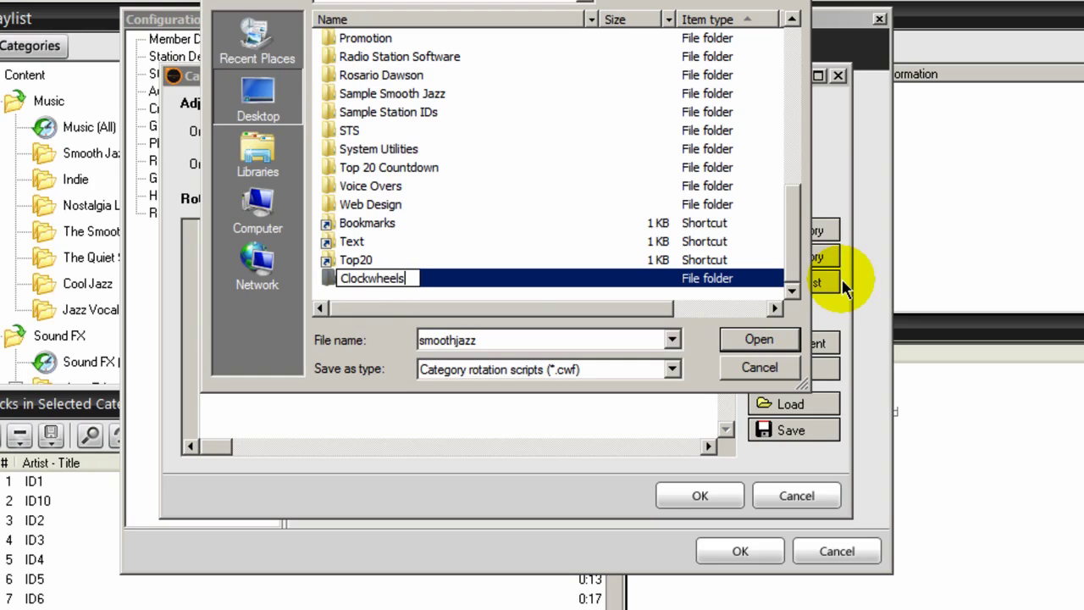
Save the smoothjazz script in the Clockwheels folder and accept the rotation logic and configuration settings.
double_click(328, 278)
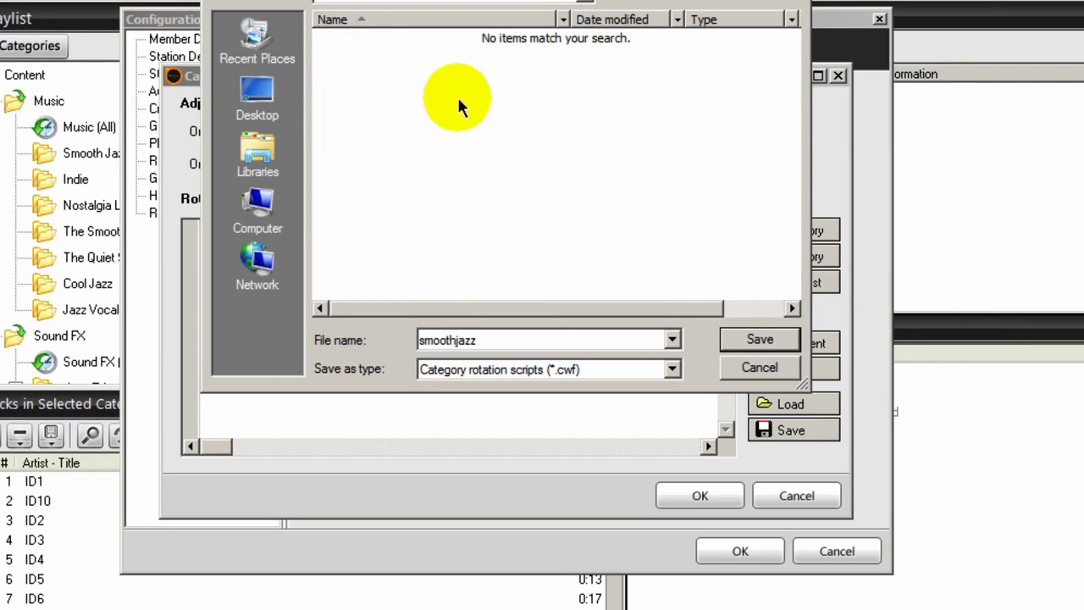
left_click(760, 339)
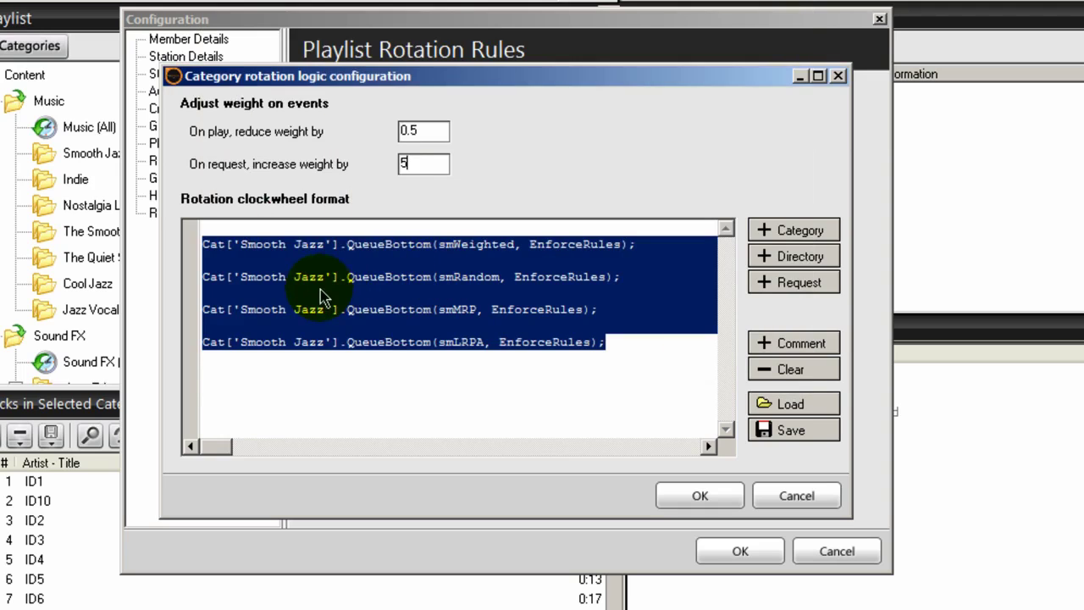
left_click(698, 496)
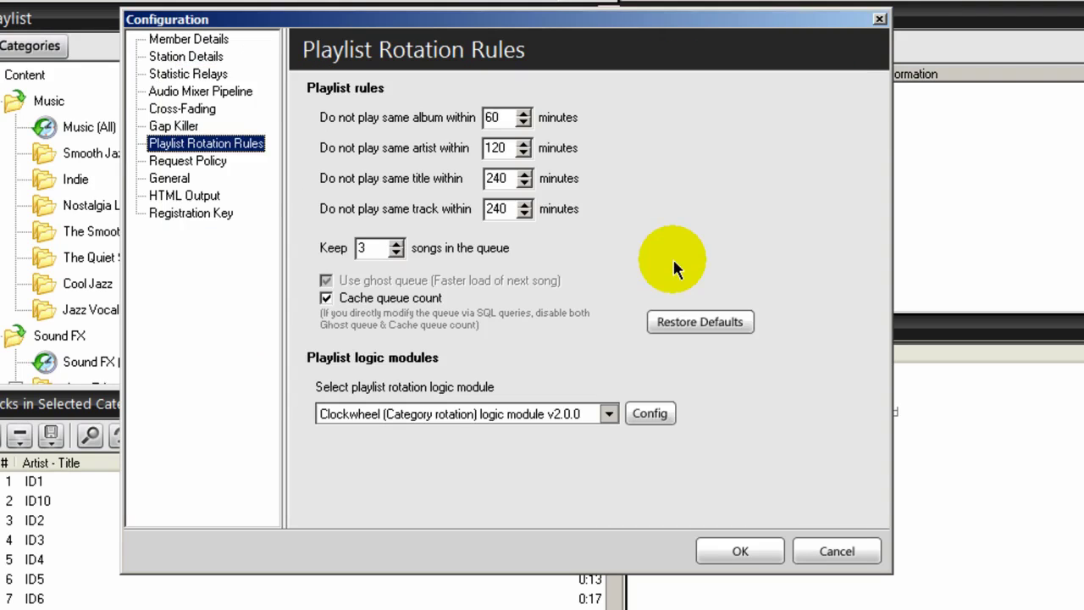
left_click(740, 557)
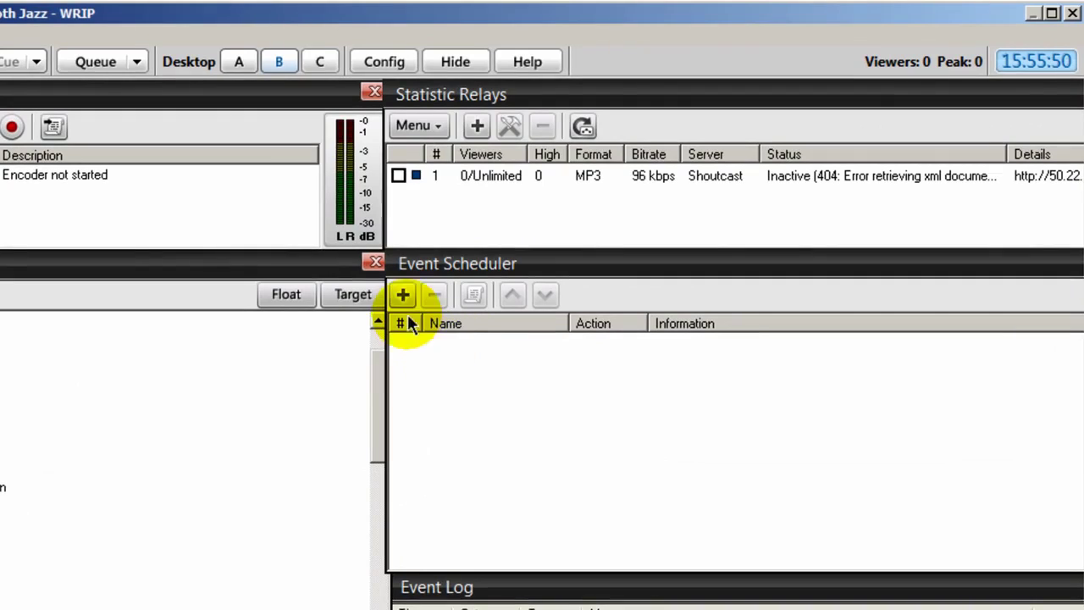
Add an event in the Event Scheduler and name it "Smooth Jazz: 6am - 9am", copied from the station format notes in Notepad.
left_click(403, 294)
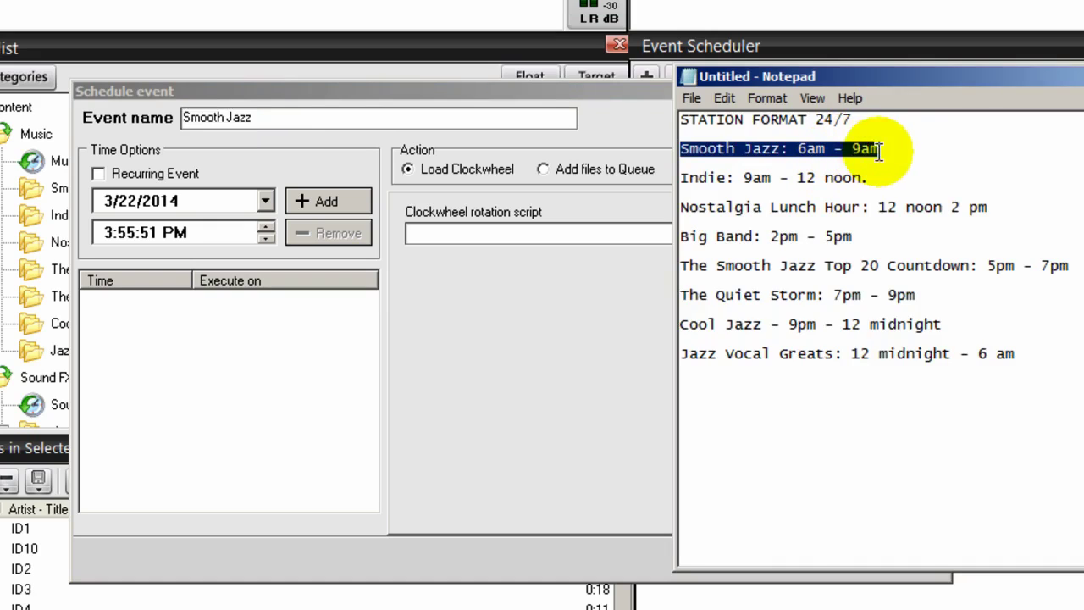
left_click(905, 151)
left_click_drag(905, 151, 634, 145)
right_click(707, 137)
left_click(767, 250)
left_click(349, 118)
right_click(203, 117)
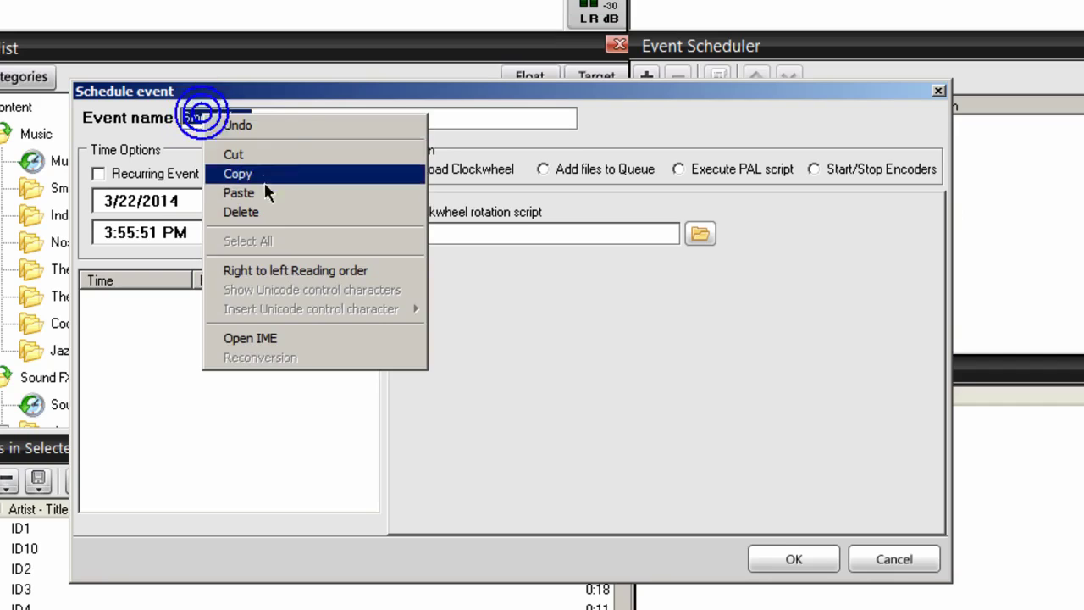
left_click(264, 186)
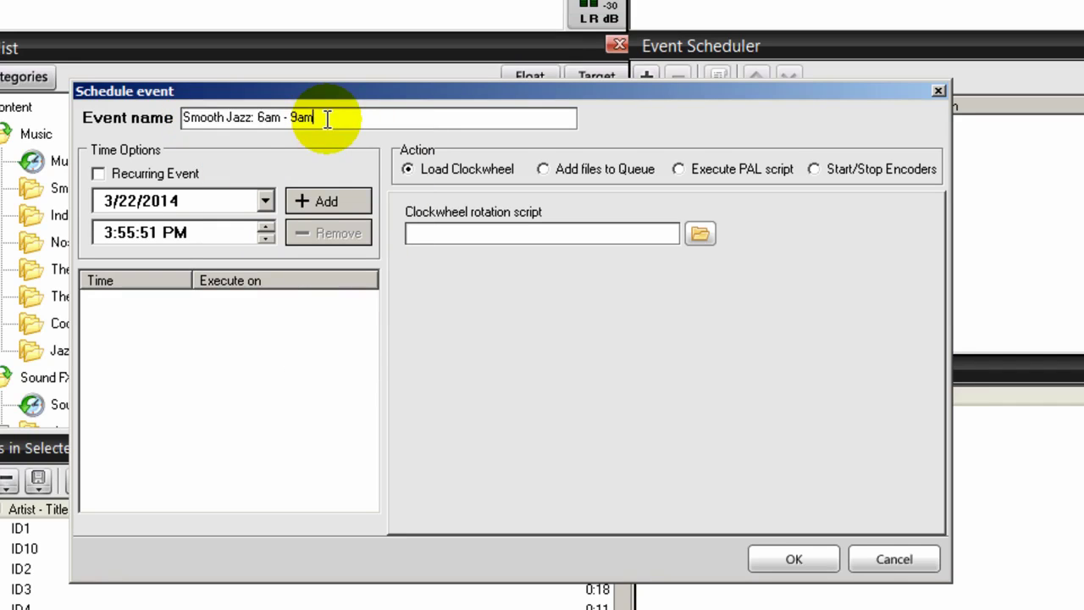
Make the event recurring and add an execution time of 5:45:00 AM every Day.
left_click(98, 173)
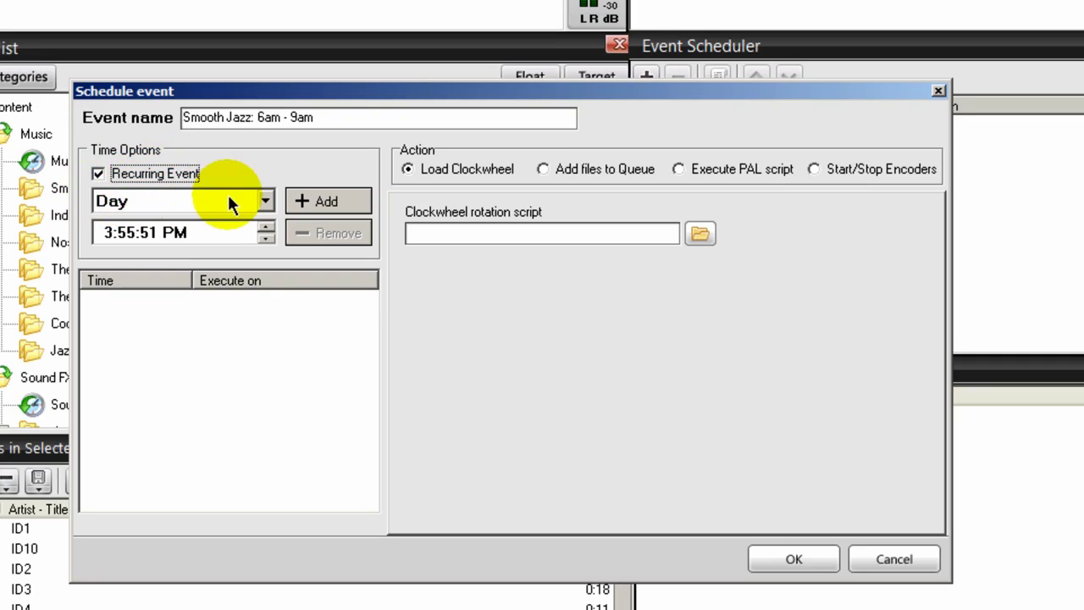
left_click(94, 230)
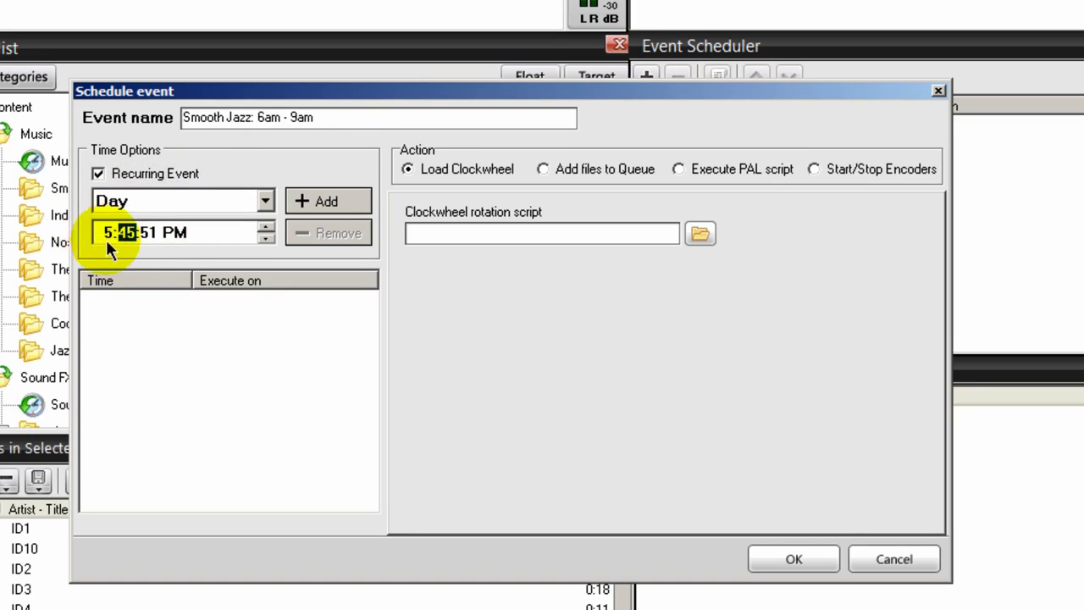
left_click(146, 234)
type("00")
left_click(176, 234)
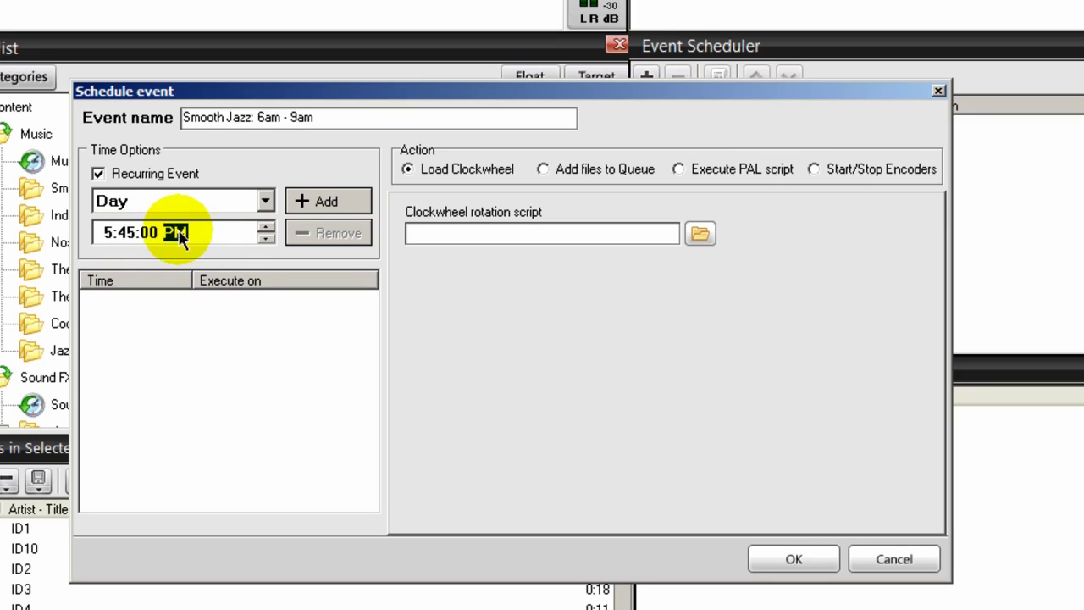
key("a")
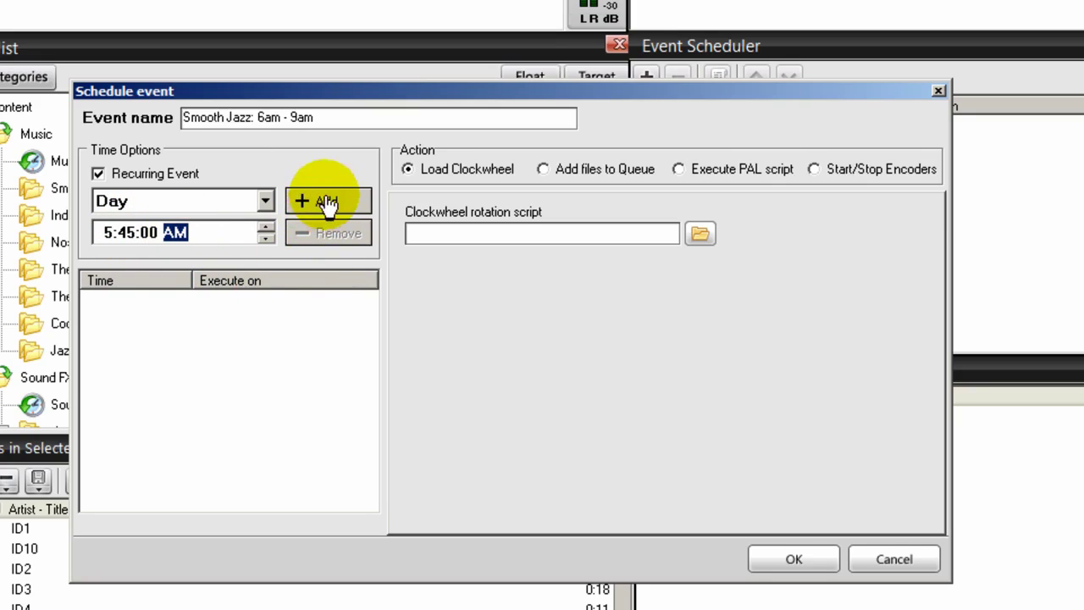
left_click(321, 207)
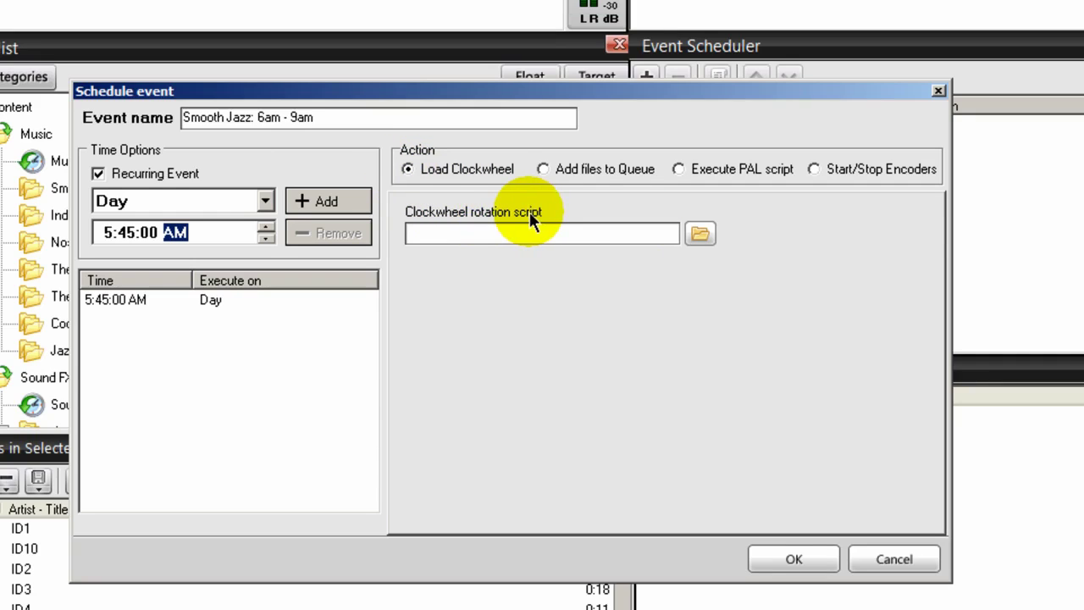
Assign smoothjazz.cwf from the Clockwheels folder as the event's clockwheel rotation script and confirm the scheduled event.
left_click(698, 235)
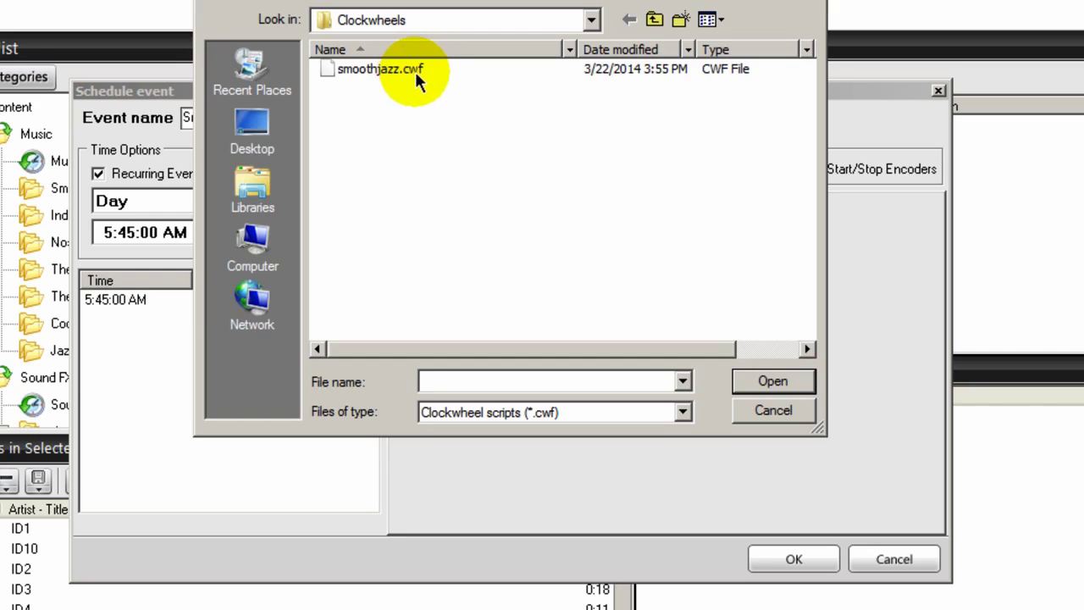
left_click(347, 72)
left_click(773, 381)
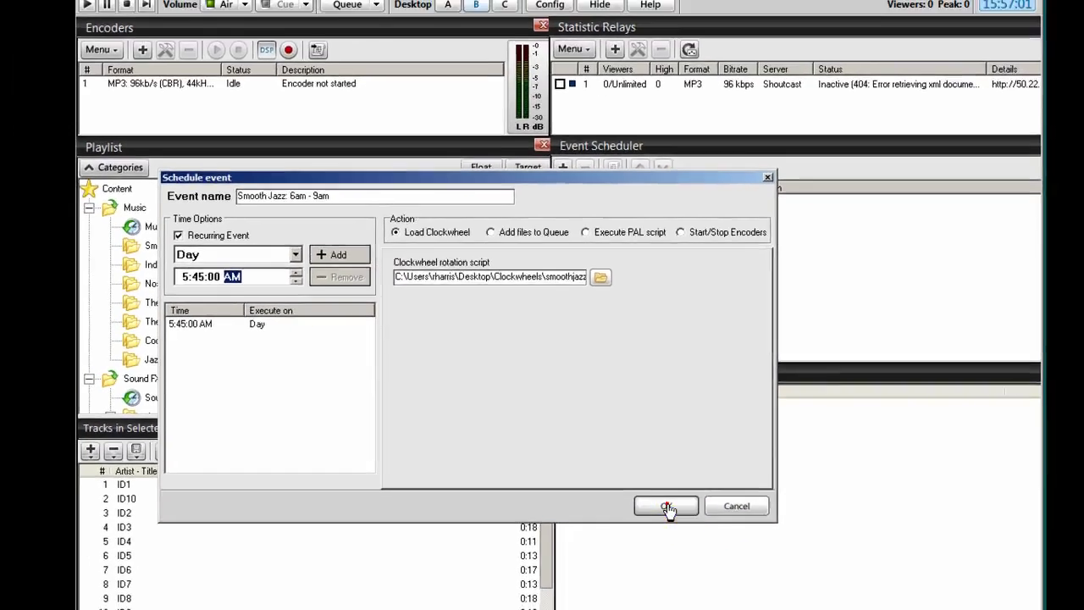
left_click(809, 551)
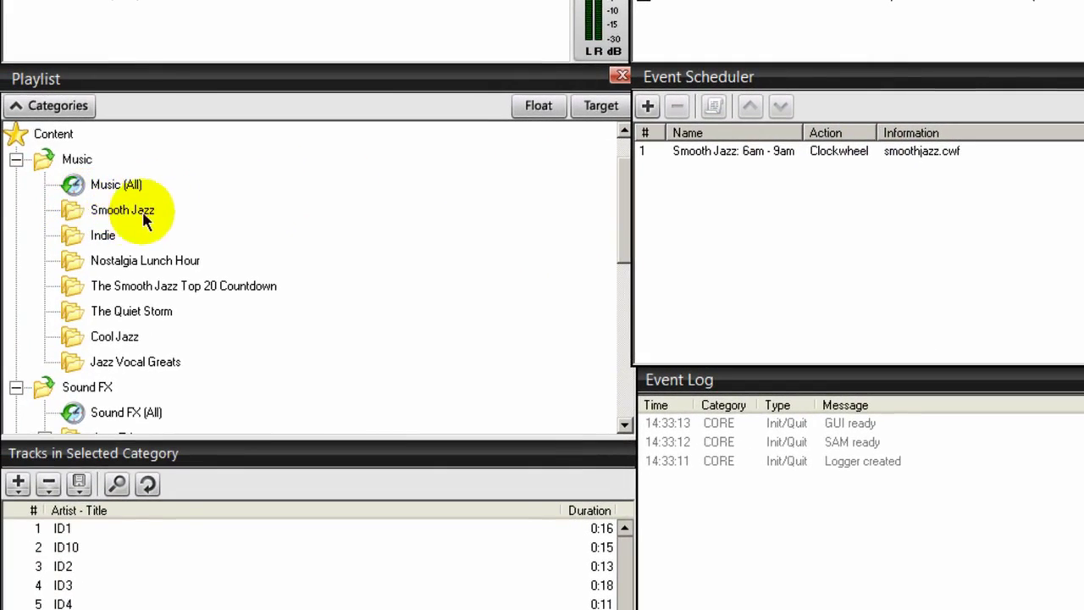
Set the category name to Indie in all four lines of the clockwheel format in the playlist rotation rules.
left_click(93, 212)
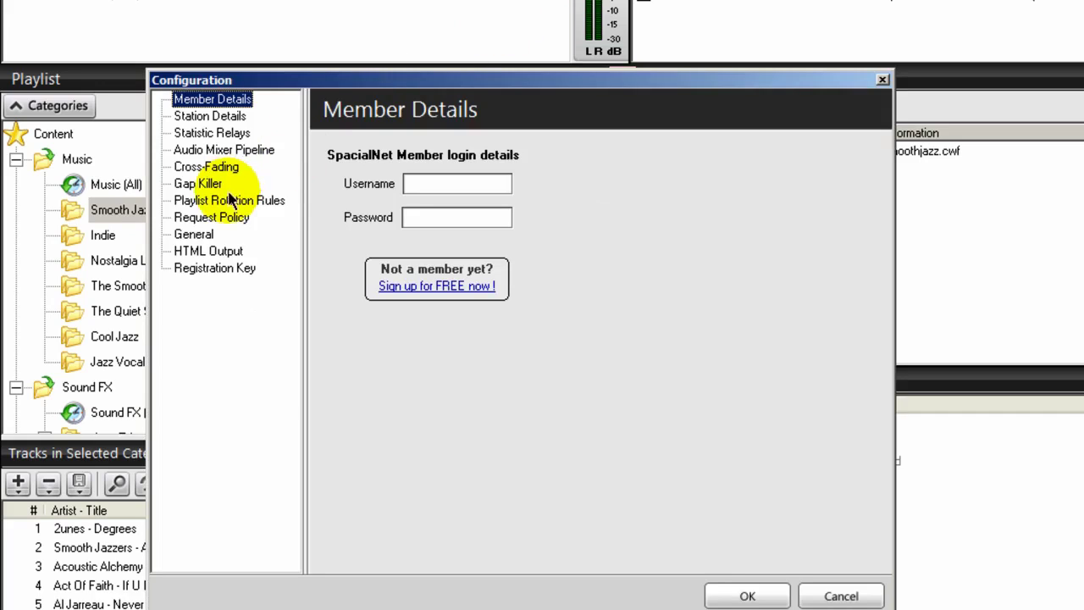
left_click(222, 203)
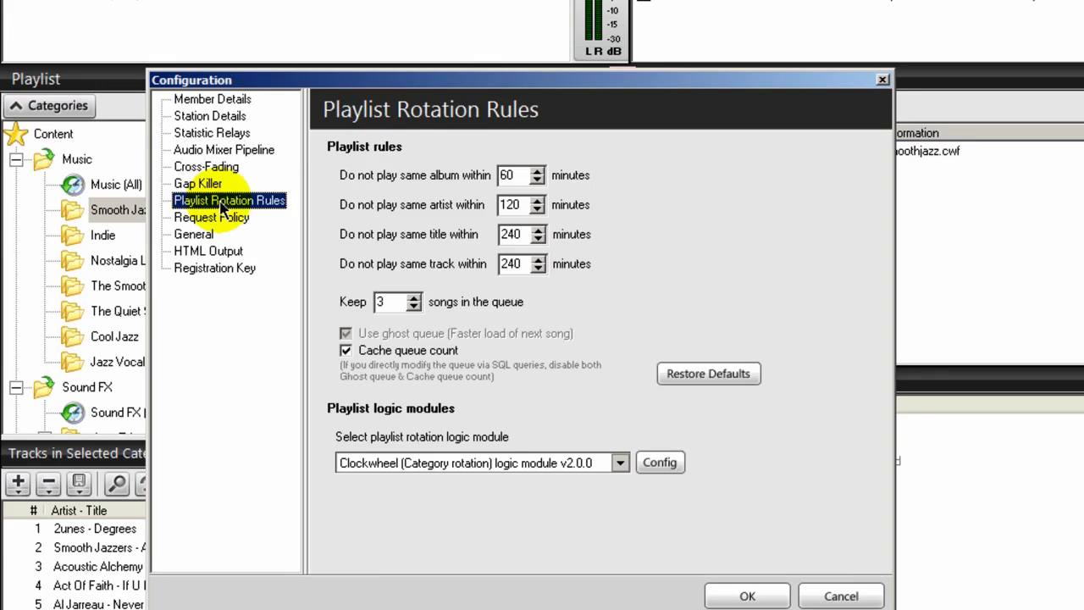
left_click(658, 462)
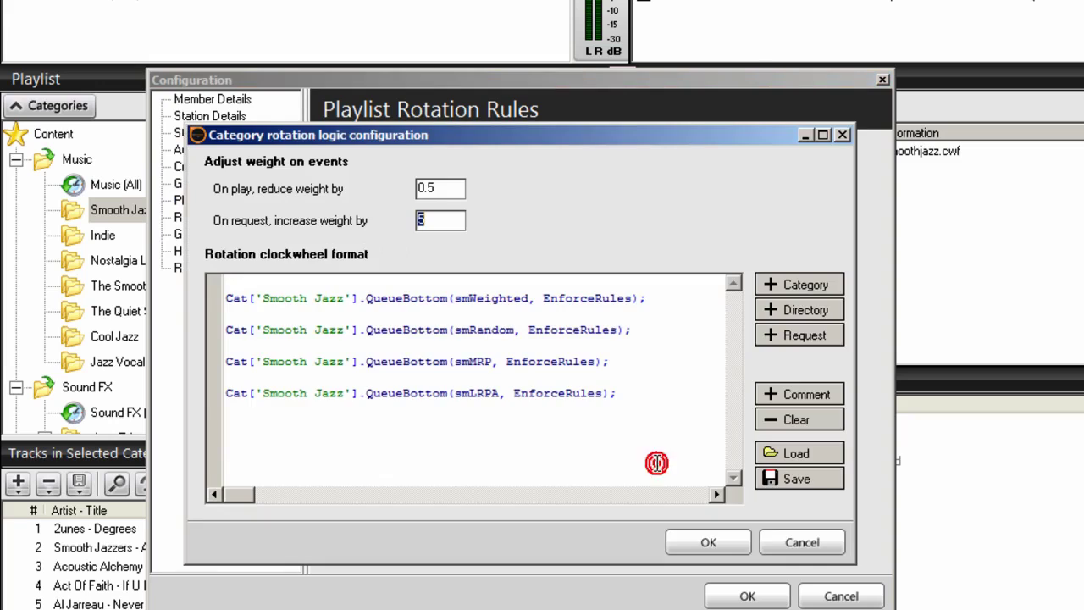
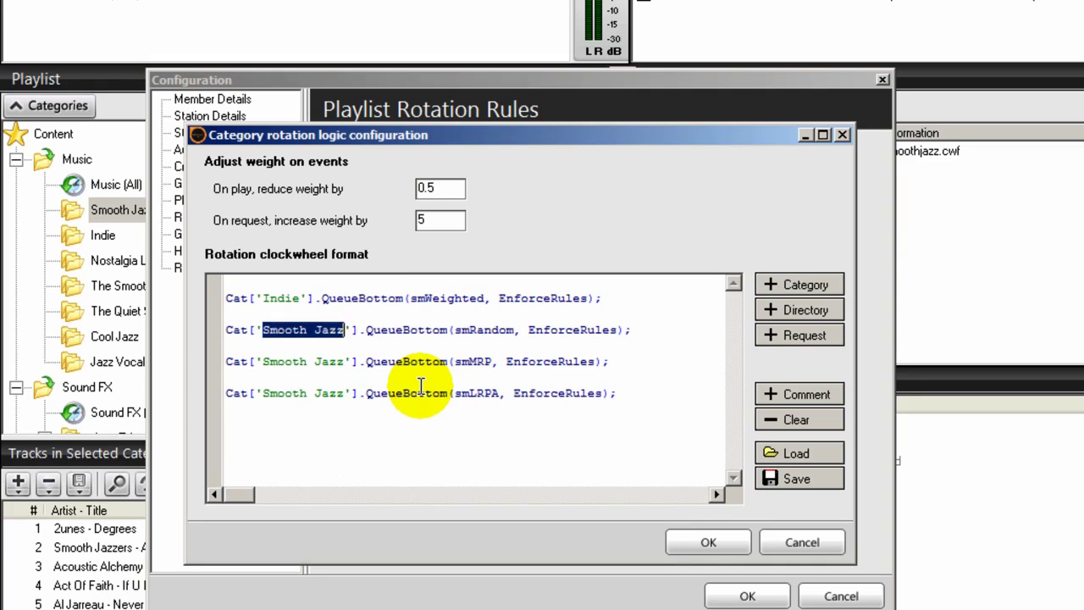
type("Indie")
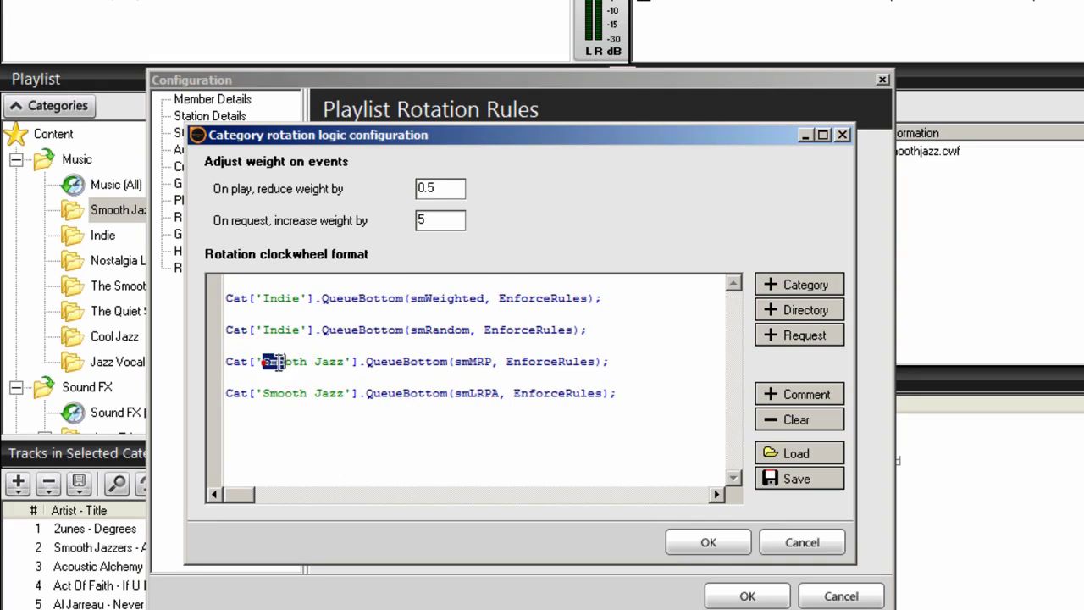
left_click_drag(263, 362, 343, 362)
type("Indie")
left_click_drag(262, 393, 344, 393)
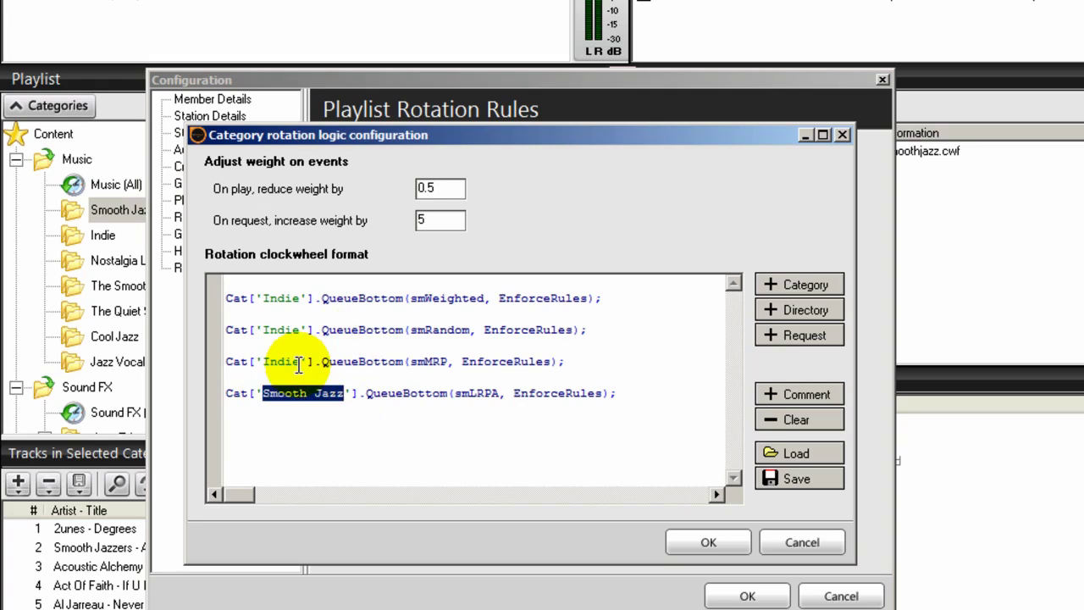
type("Indie")
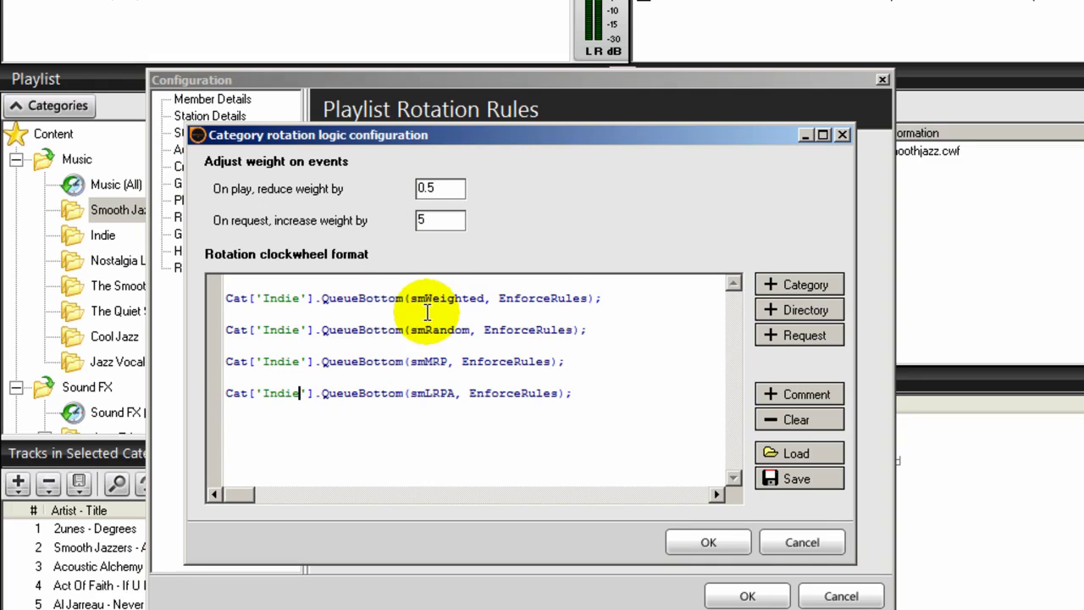
Save the edited rotation script as Indie in the Clockwheels folder.
left_click(805, 479)
left_click(500, 386)
type("Indie")
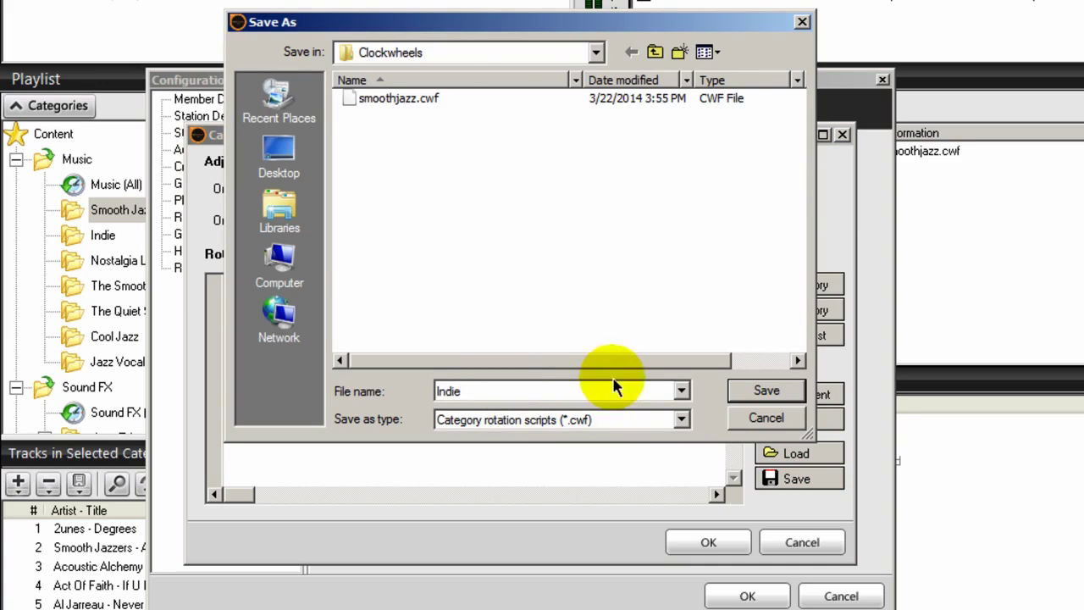
left_click(766, 391)
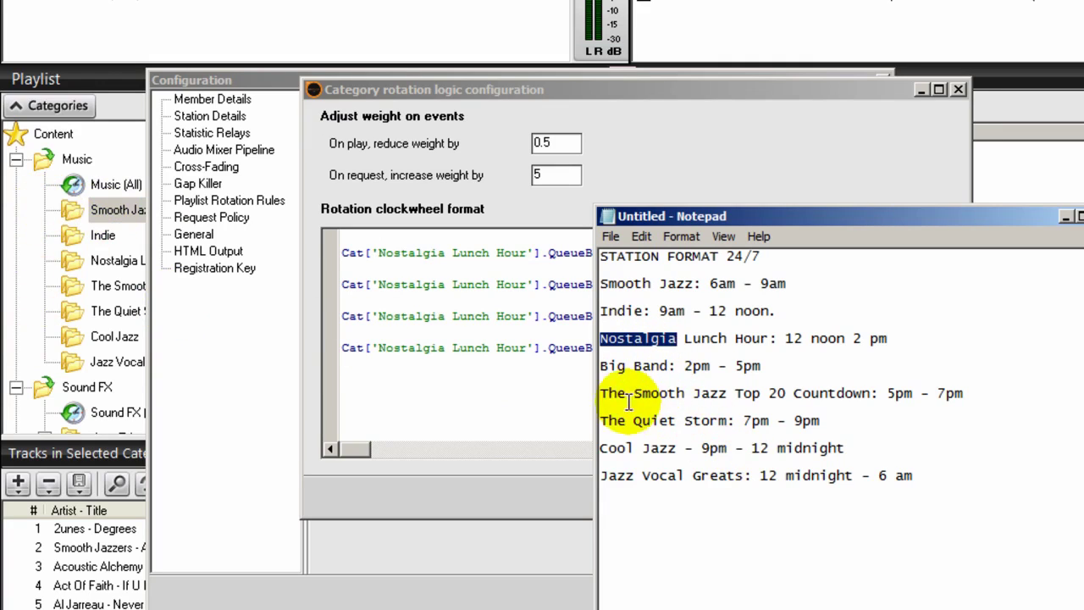
Replace the category name in all four clockwheel format lines with The Smooth Jazz Top 20 Countdown, copied from the Notepad station format.
left_click_drag(600, 393, 873, 393)
key("ctrl+c")
left_click(118, 287)
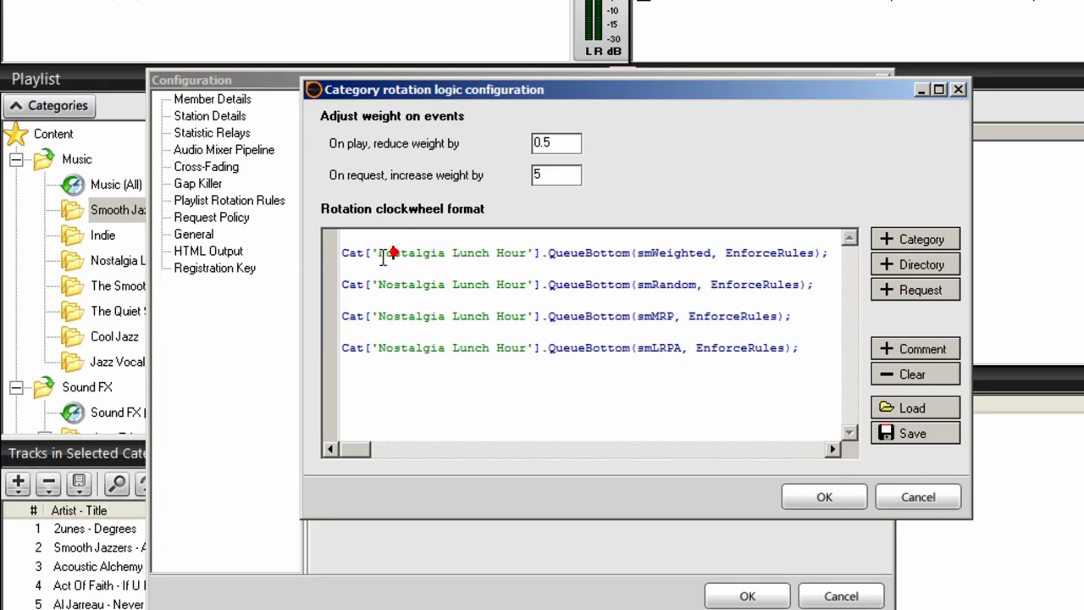
left_click_drag(379, 253, 526, 252)
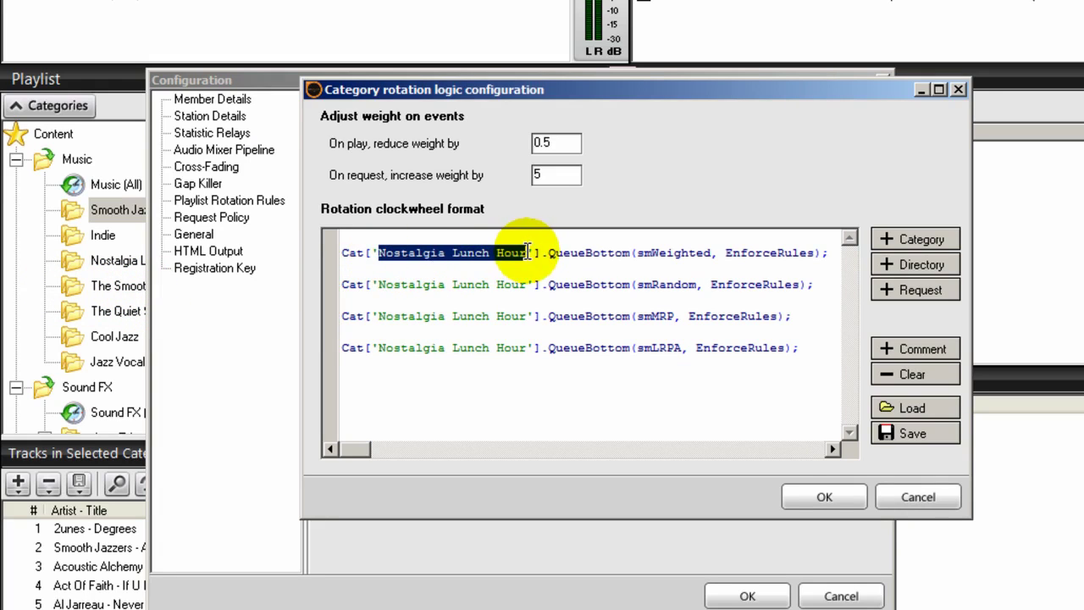
key("ctrl+v")
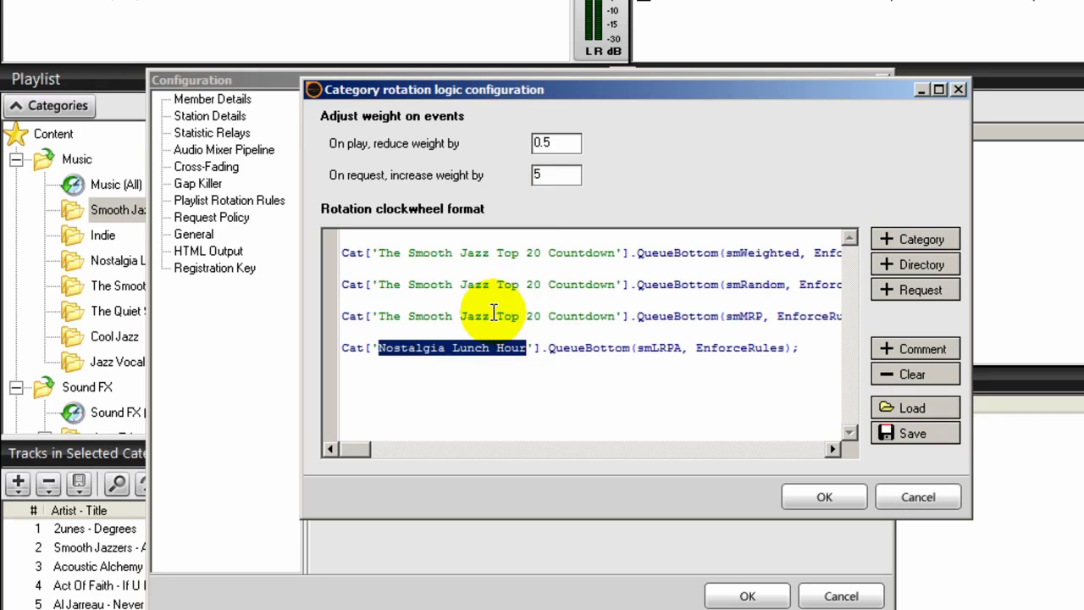
key("ctrl+v")
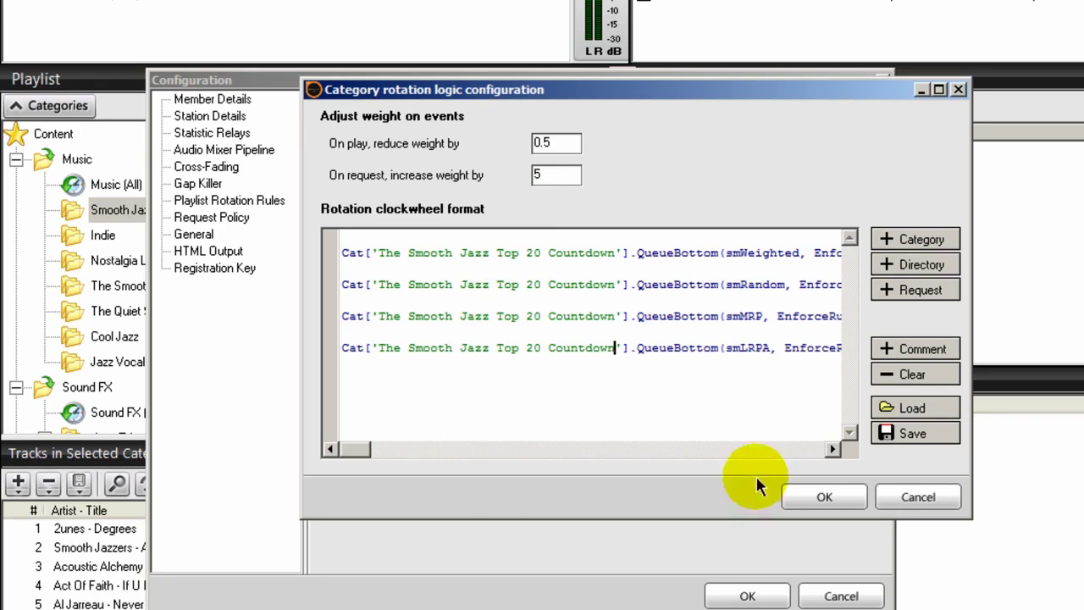
Save the rotation script as theCountdown.cwf in the Clockwheels folder and confirm the rotation logic and configuration settings.
left_click(912, 433)
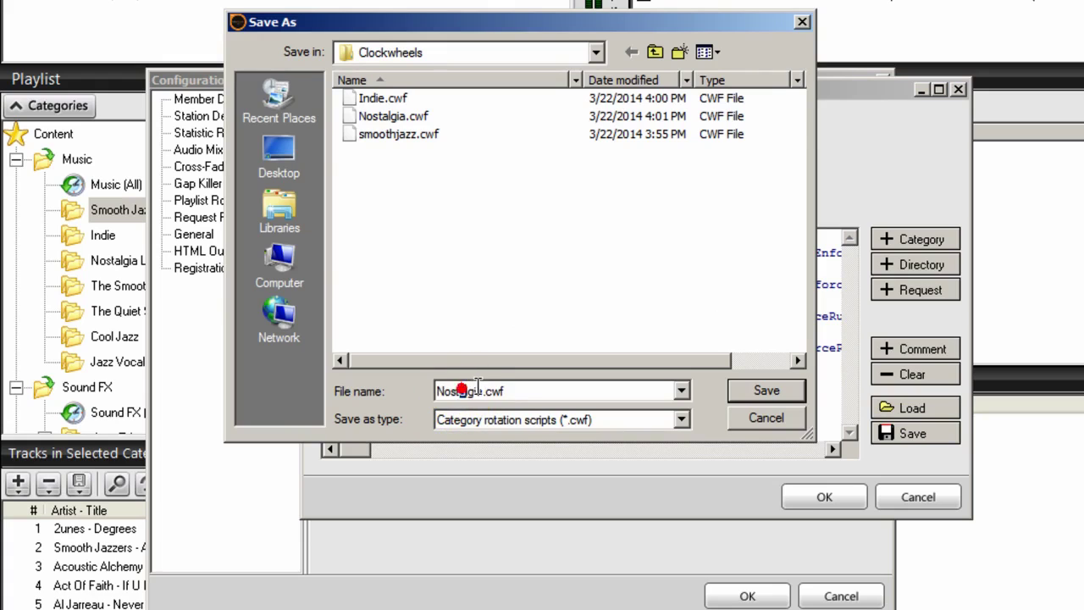
left_click_drag(483, 391, 415, 392)
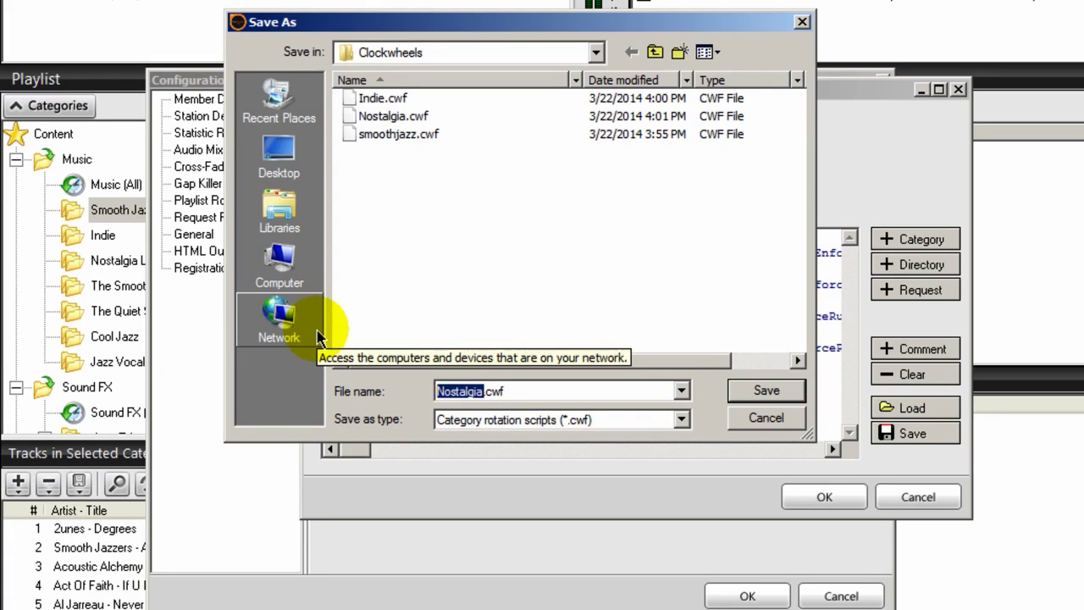
type("theCountdown")
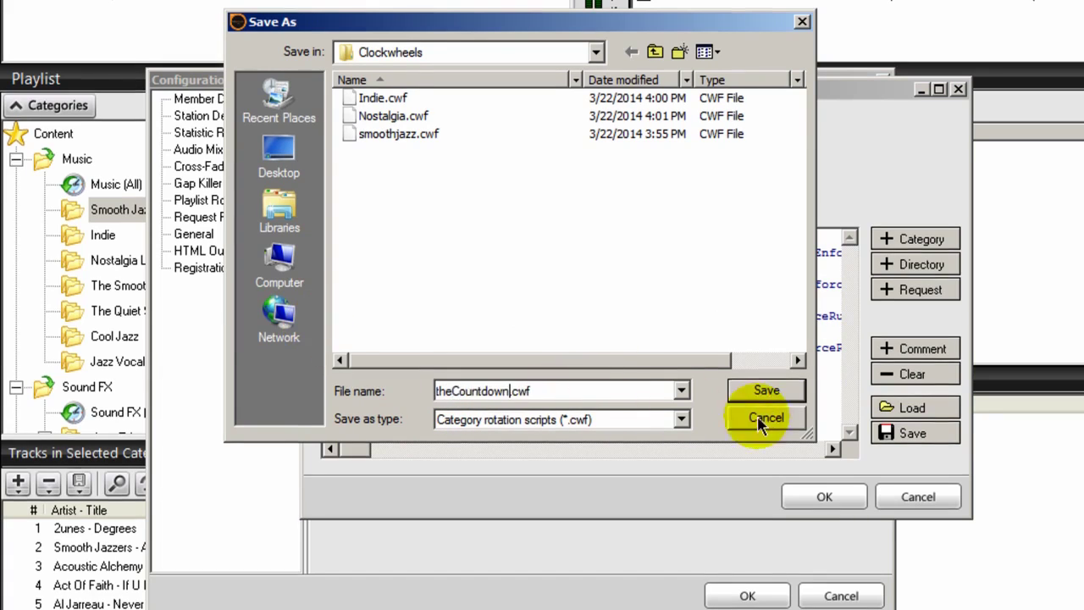
left_click(767, 391)
left_click(824, 497)
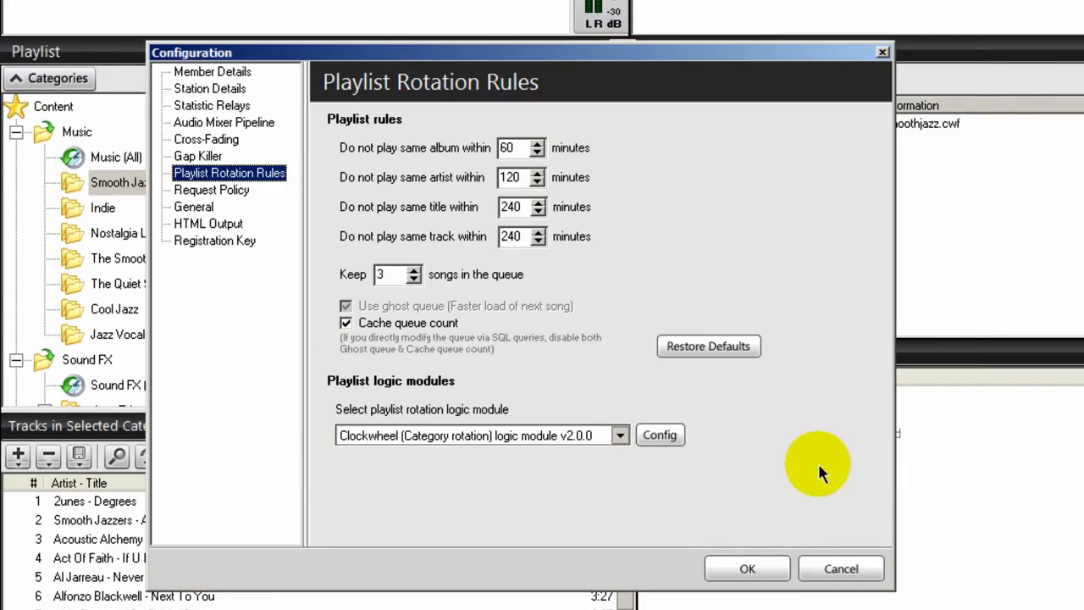
left_click(747, 568)
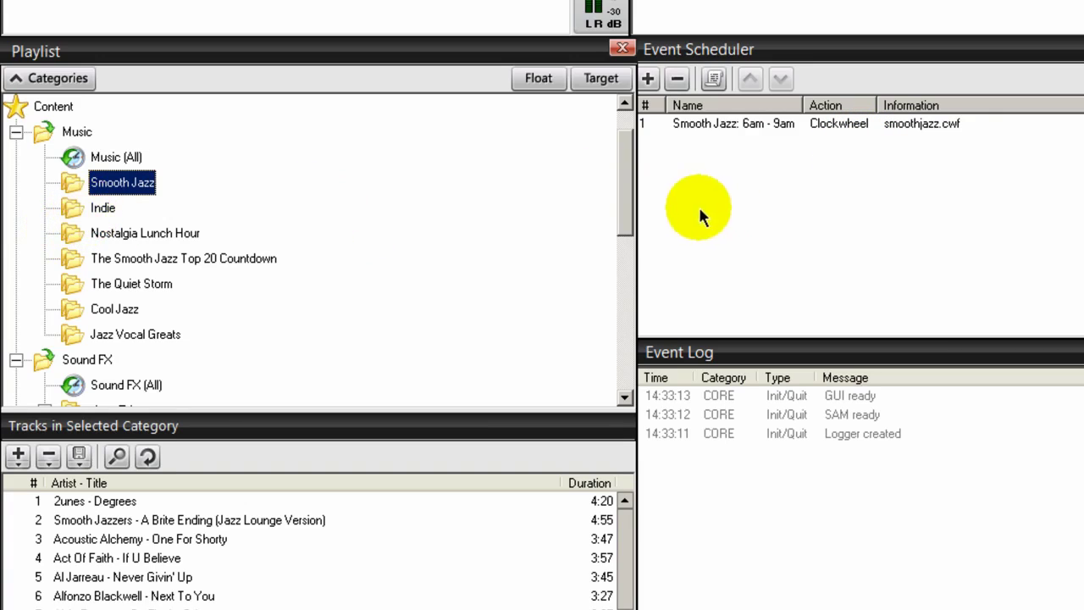
Create a scheduled event for the Indie category and name it "Indie: 9am - 12 noon".
left_click(75, 210)
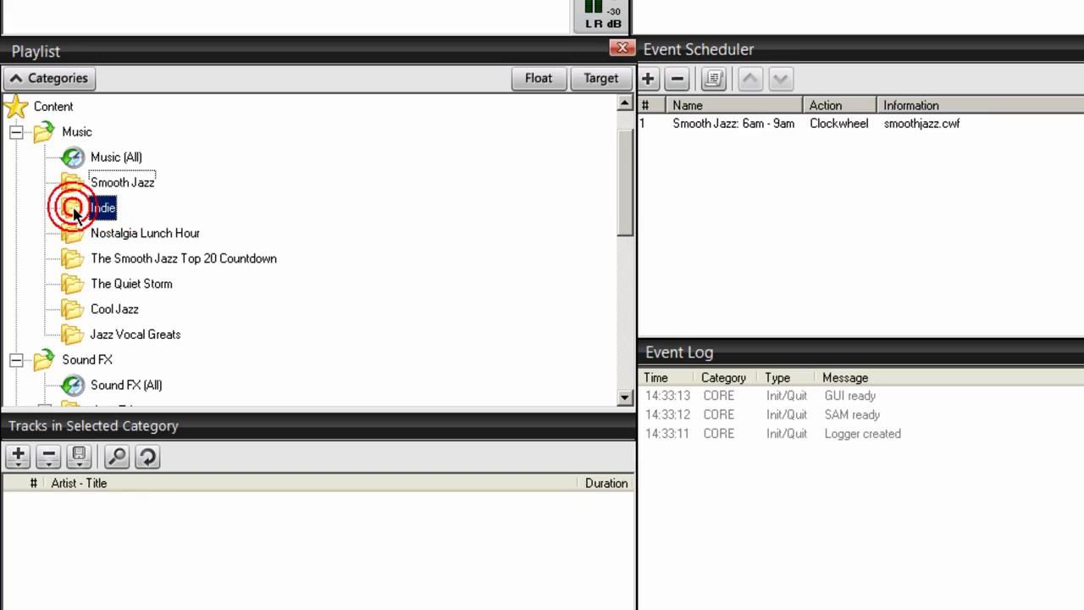
left_click(647, 79)
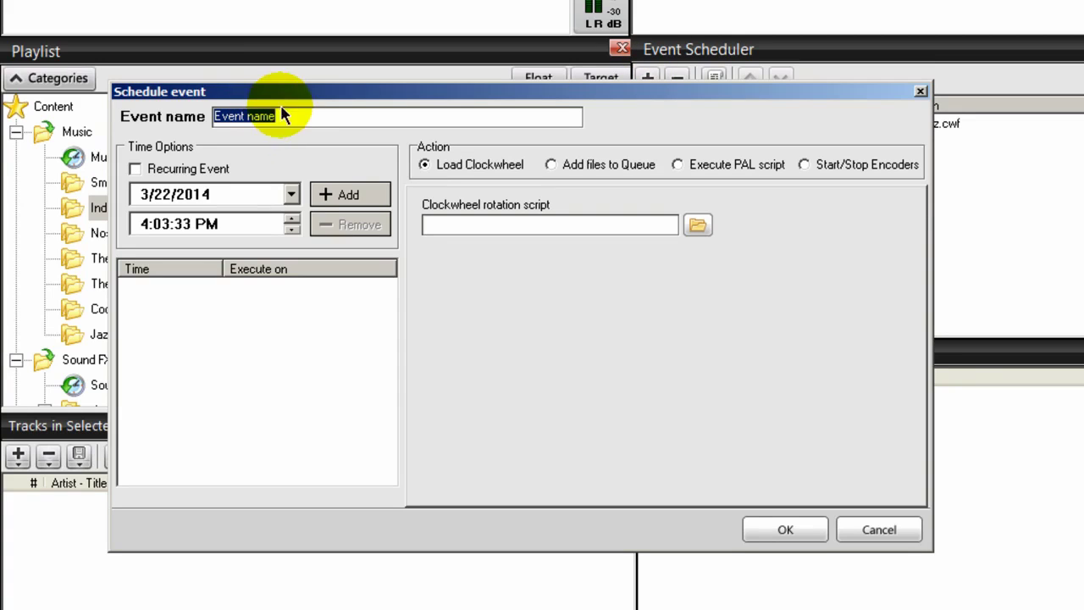
left_click_drag(273, 94, 557, 88)
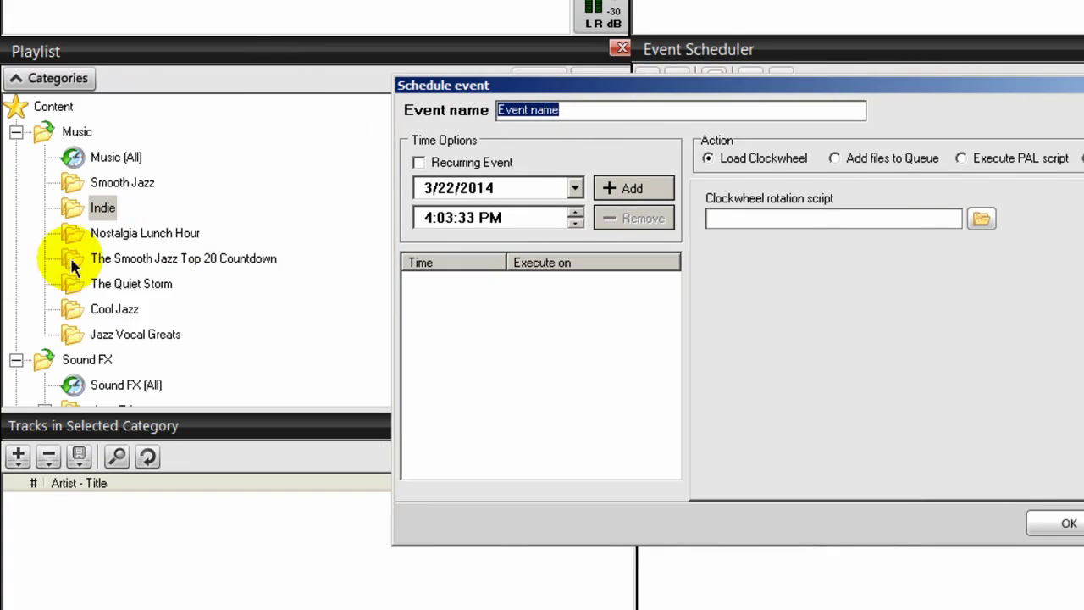
key("BackSpace")
type("In")
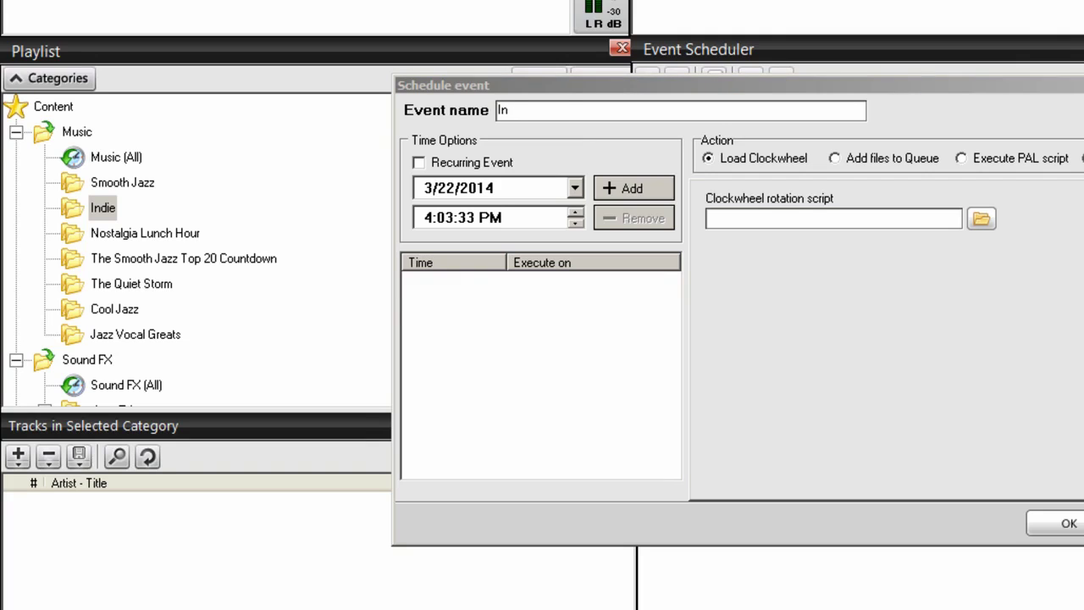
type("die: 9am - 12 noon")
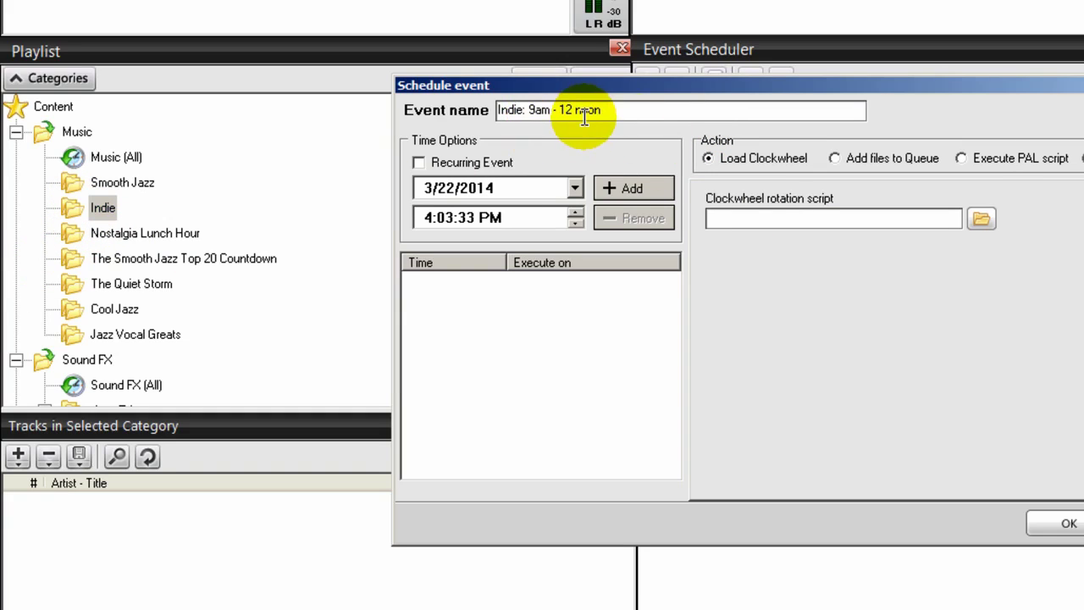
Make the Indie event recurring and add an execution time of 8:45:00 AM every Day.
left_click(418, 165)
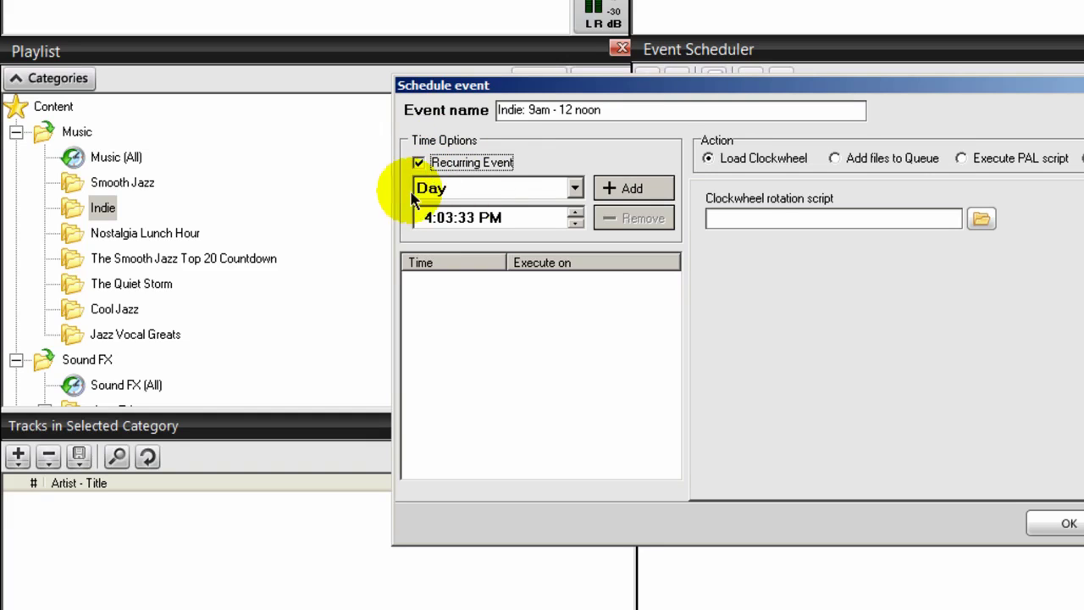
left_click(427, 218)
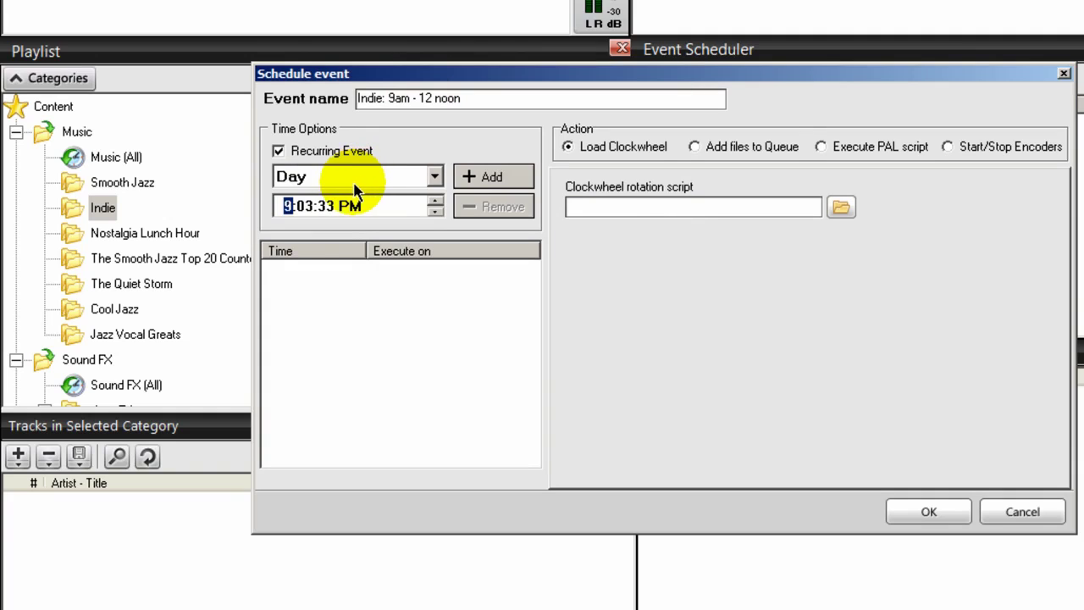
left_click(303, 205)
type("00:00")
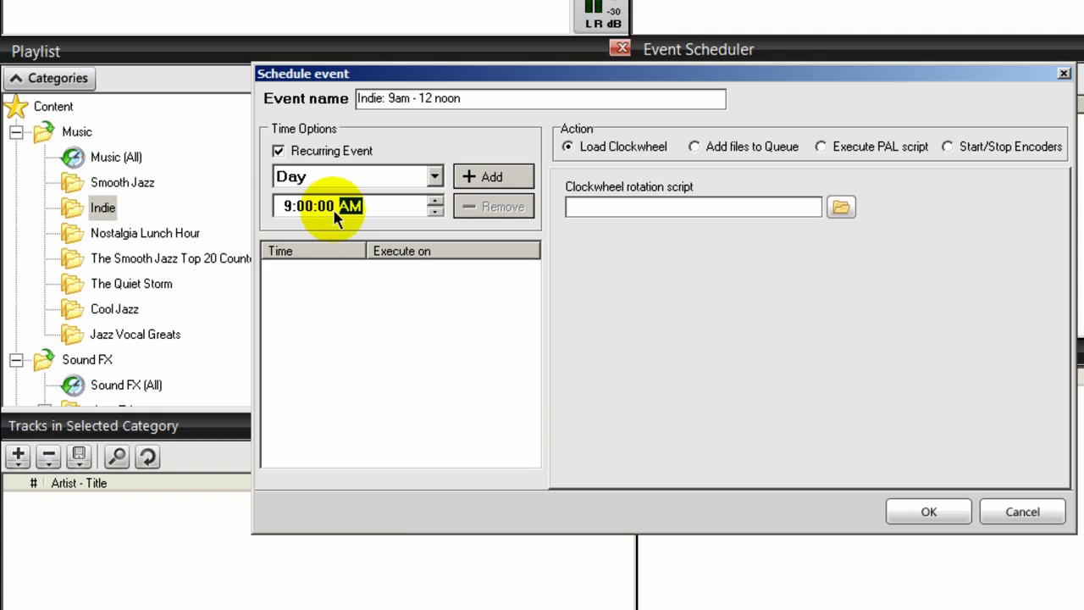
left_click(287, 207)
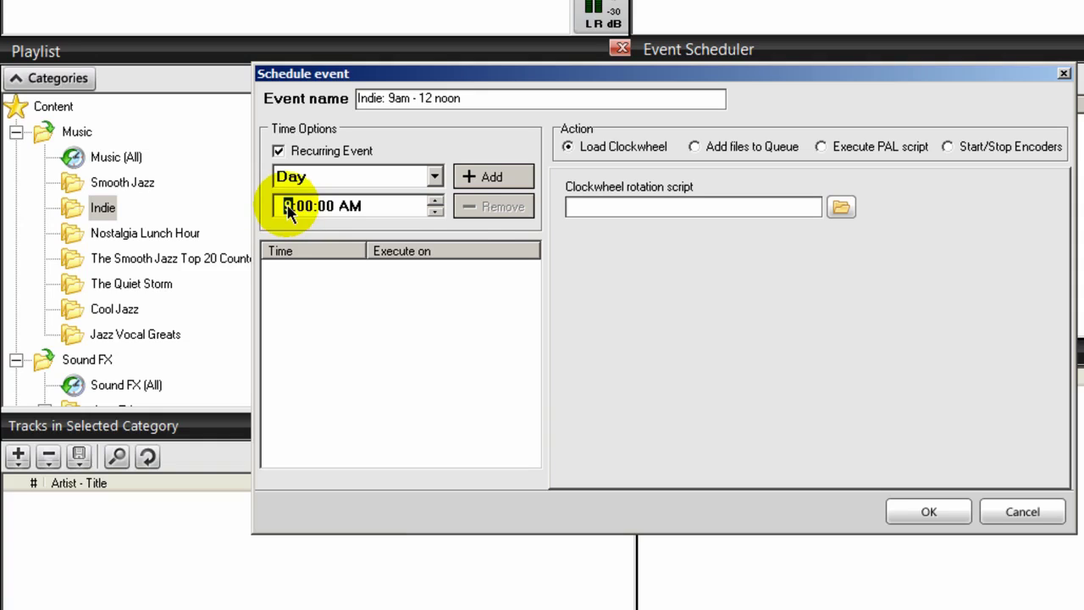
type("8")
key("Right")
type("45")
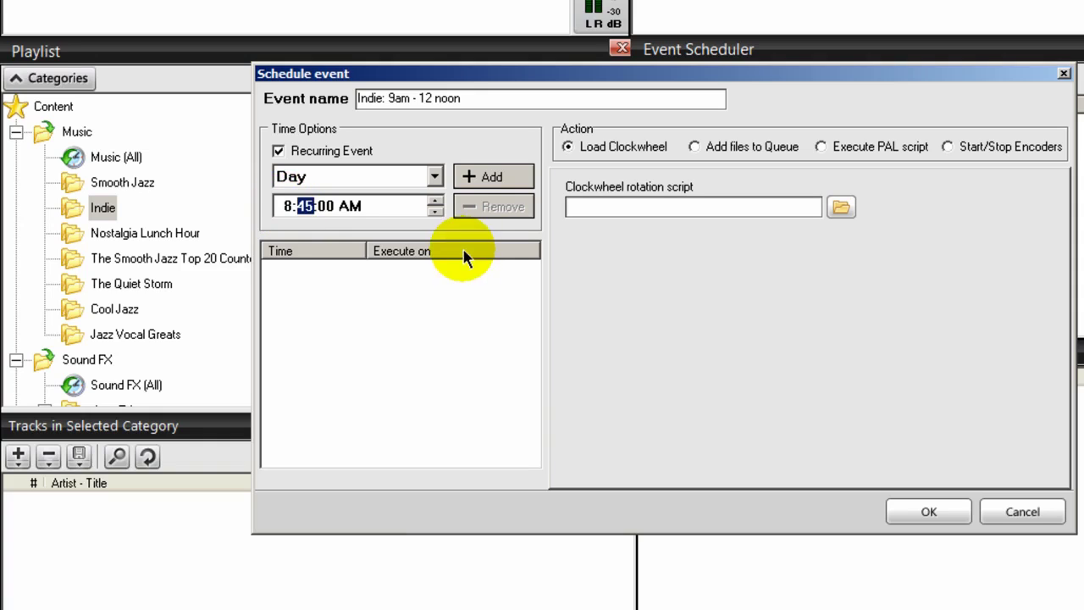
left_click(493, 184)
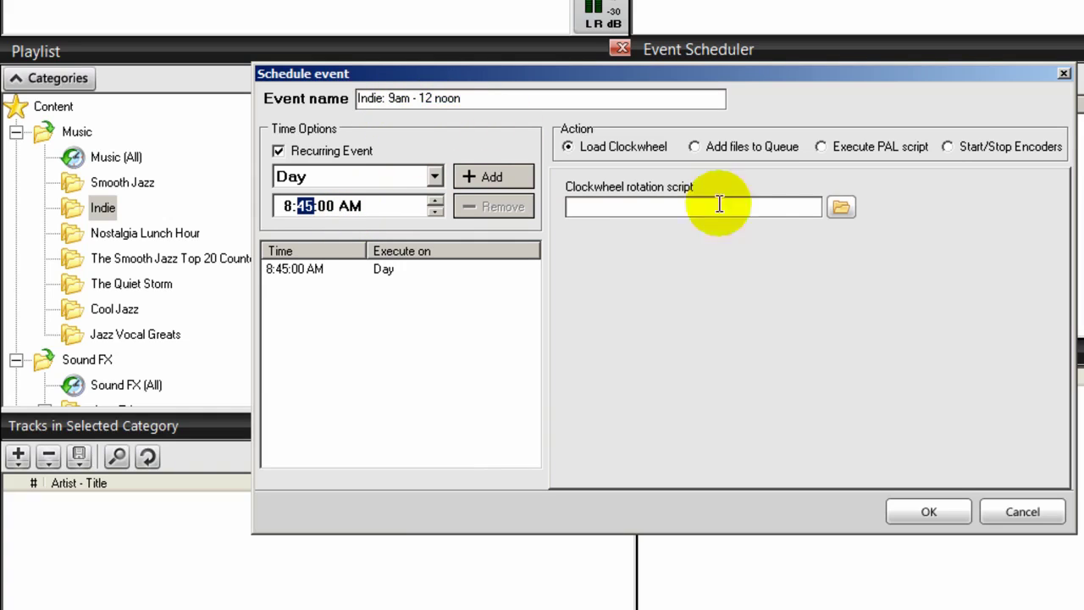
Assign Indie.cwf from the Clockwheels folder as the event's clockwheel rotation script and confirm the Indie event.
left_click(840, 210)
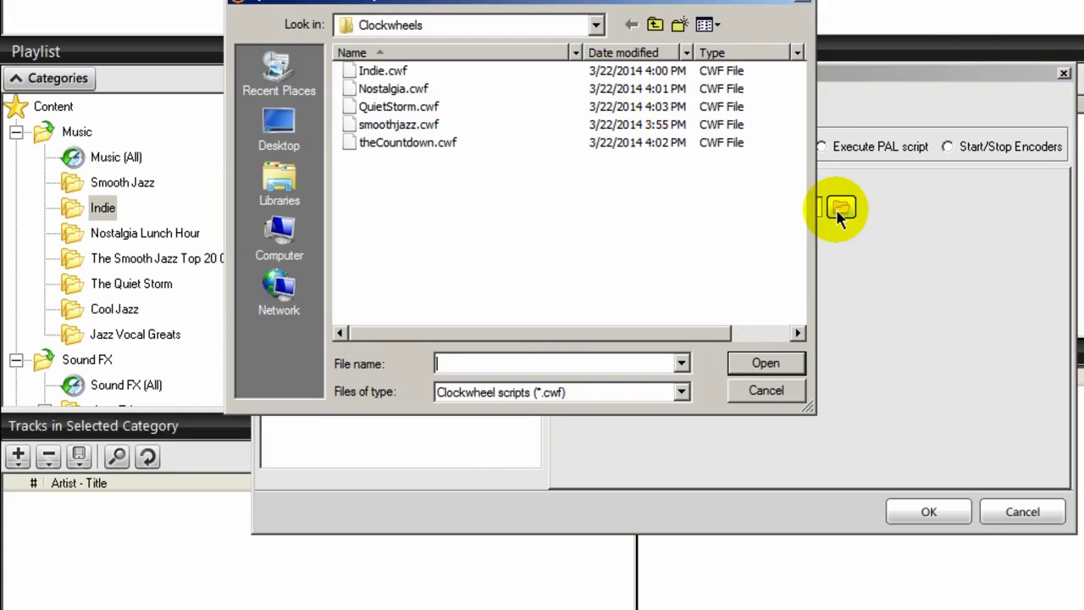
left_click(386, 75)
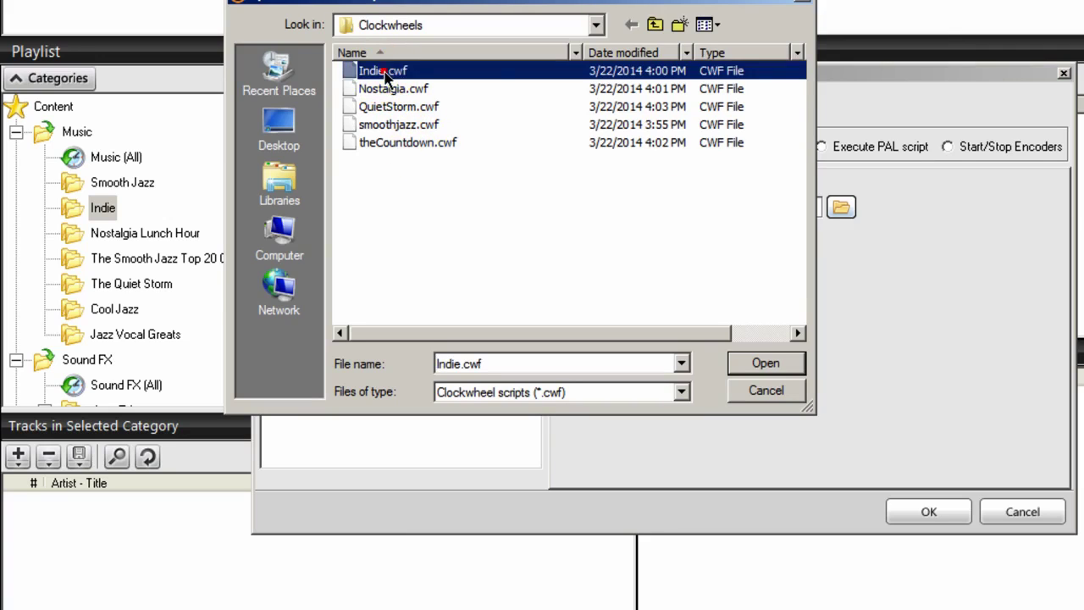
left_click(758, 364)
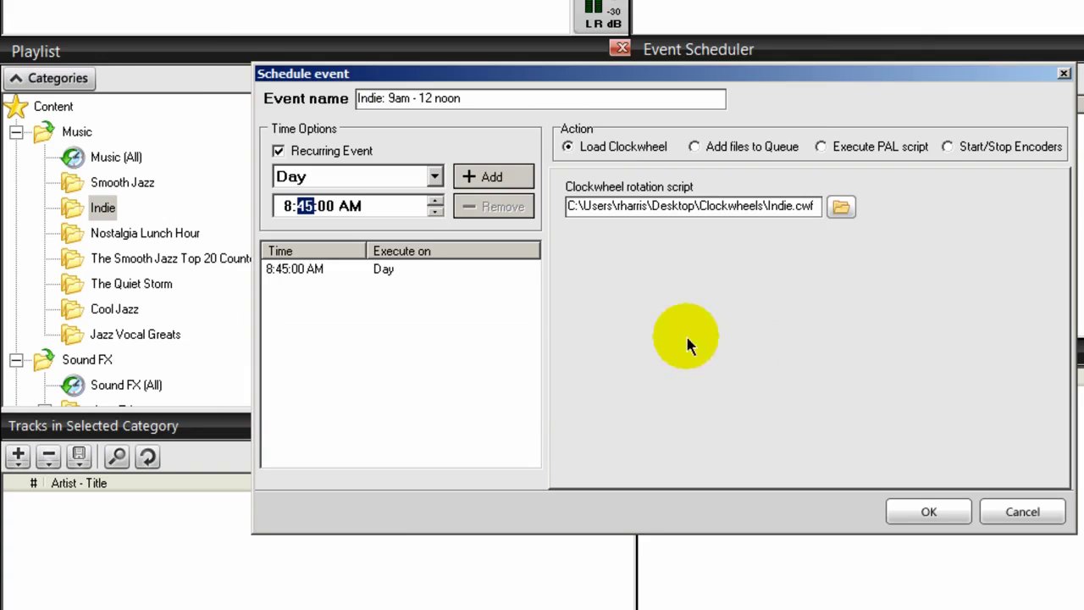
left_click(926, 510)
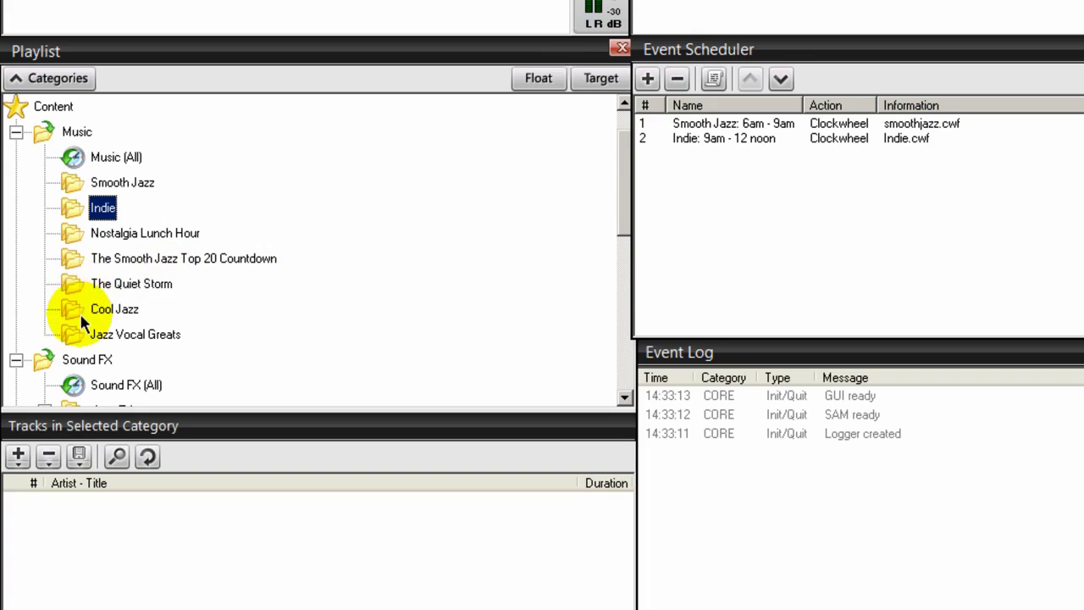
Create a scheduled event for The Quiet Storm category and name it "The Quiet Storm: 7pm - 9pm".
left_click(100, 284)
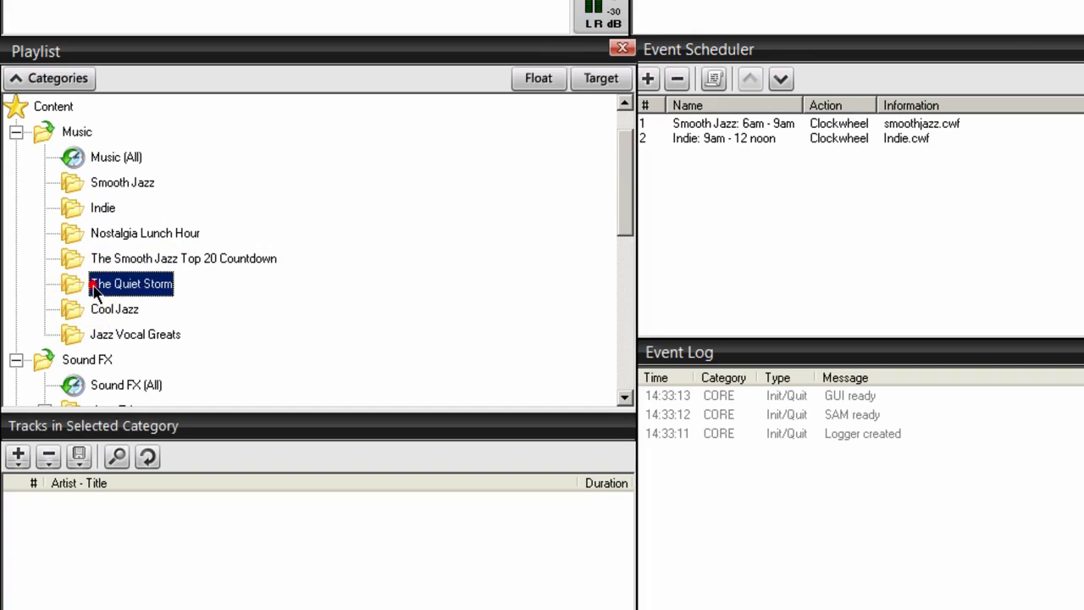
left_click(648, 82)
type("The Quiet Storm: 7pm - 9pm")
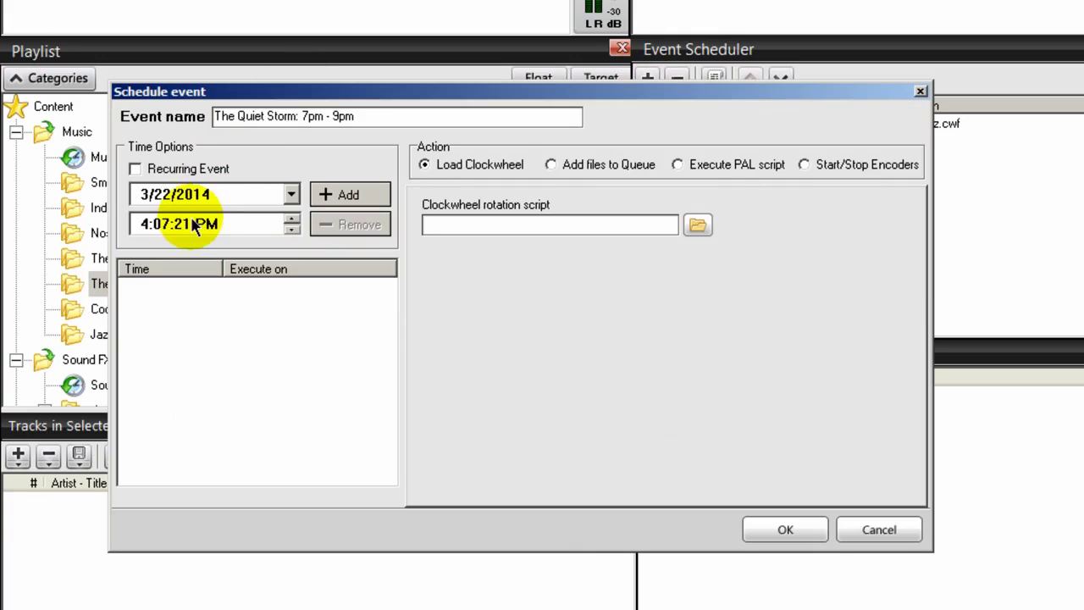
Make The Quiet Storm event recurring and add an execution time of 6:45:00 PM every Day.
left_click(135, 170)
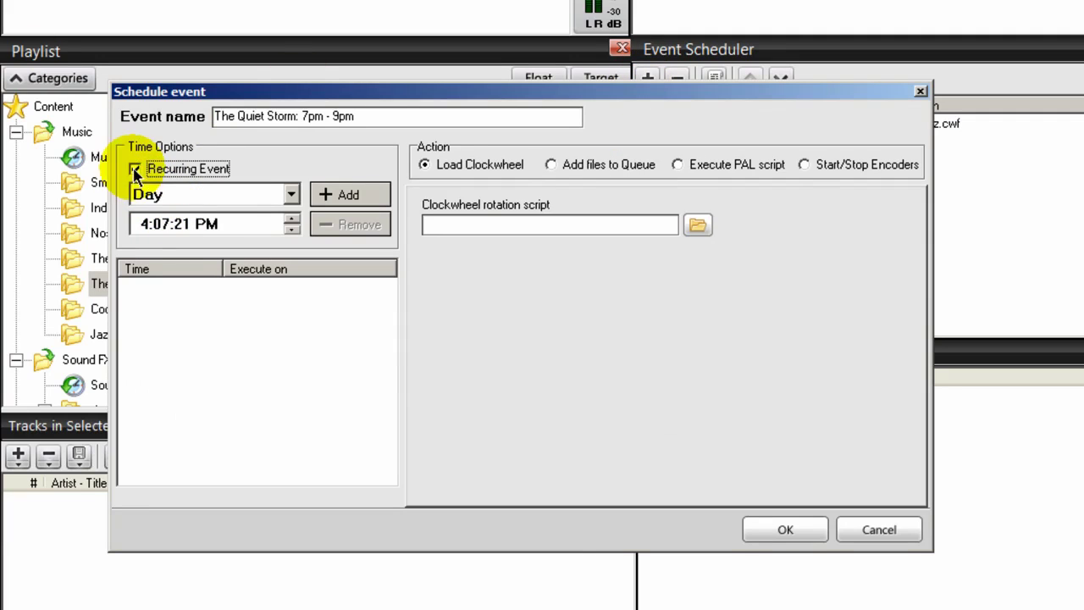
left_click(147, 227)
type("7")
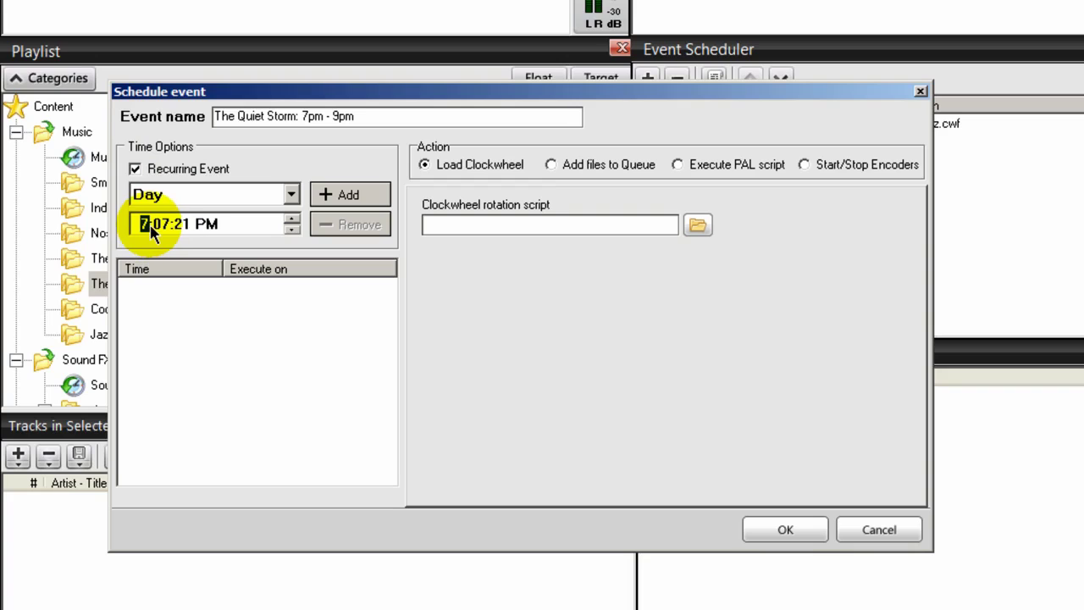
left_click(162, 229)
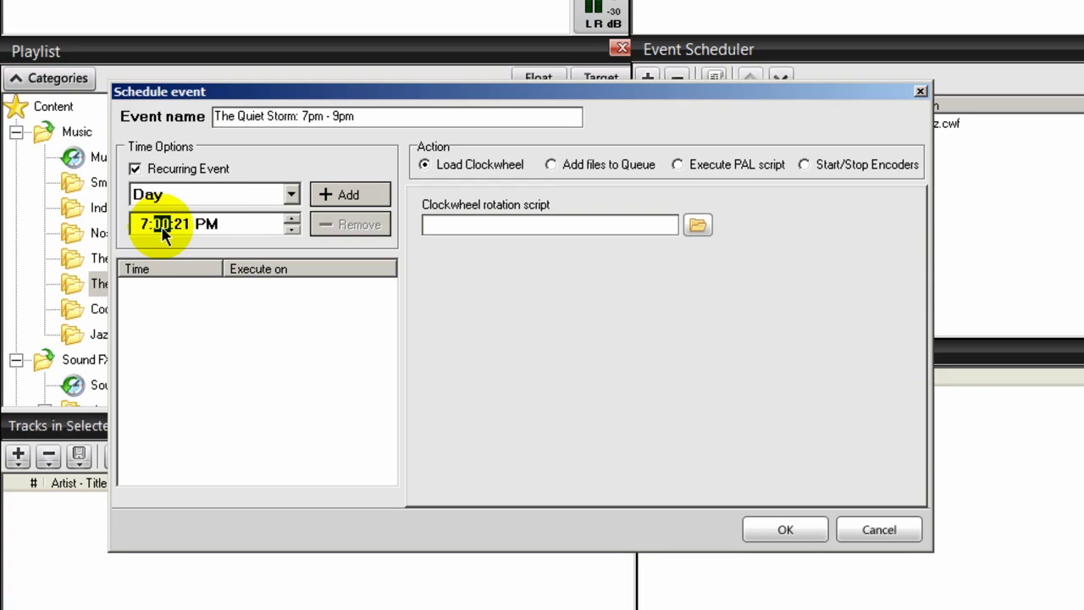
left_click(180, 225)
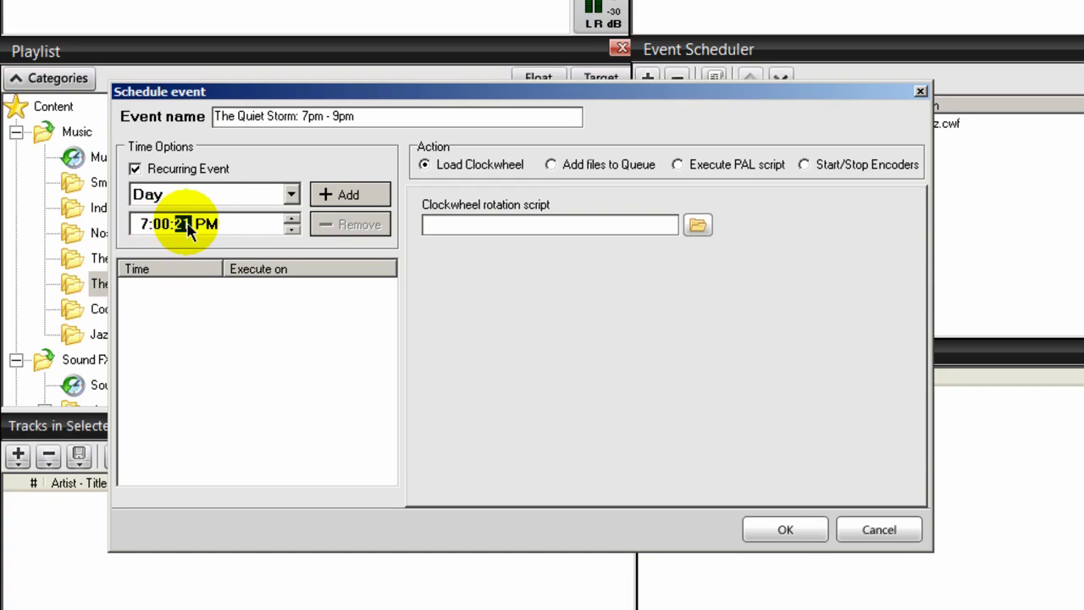
type("00")
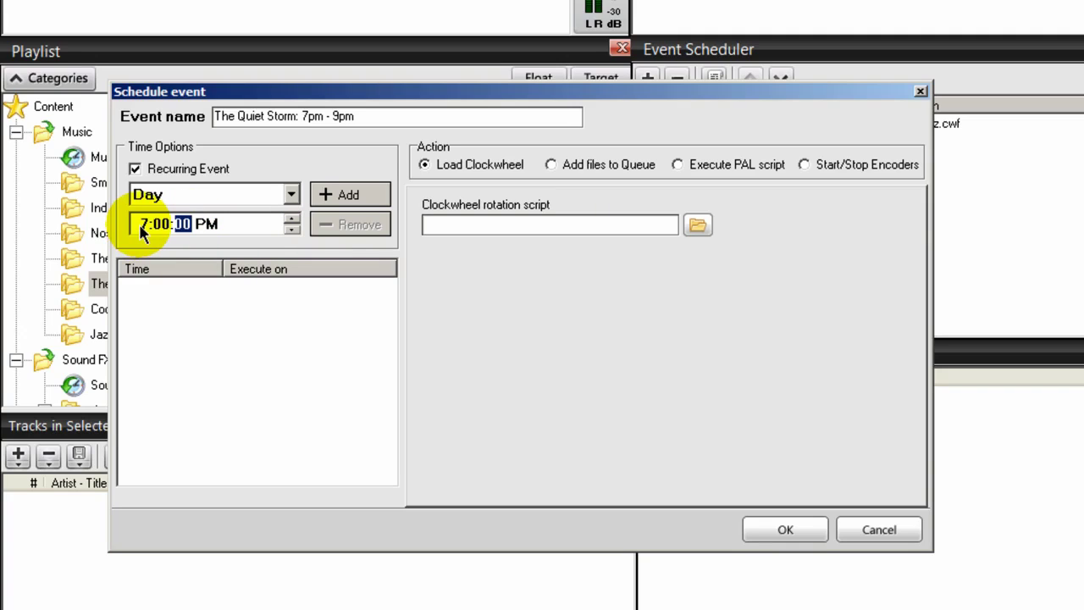
left_click(142, 224)
type("8")
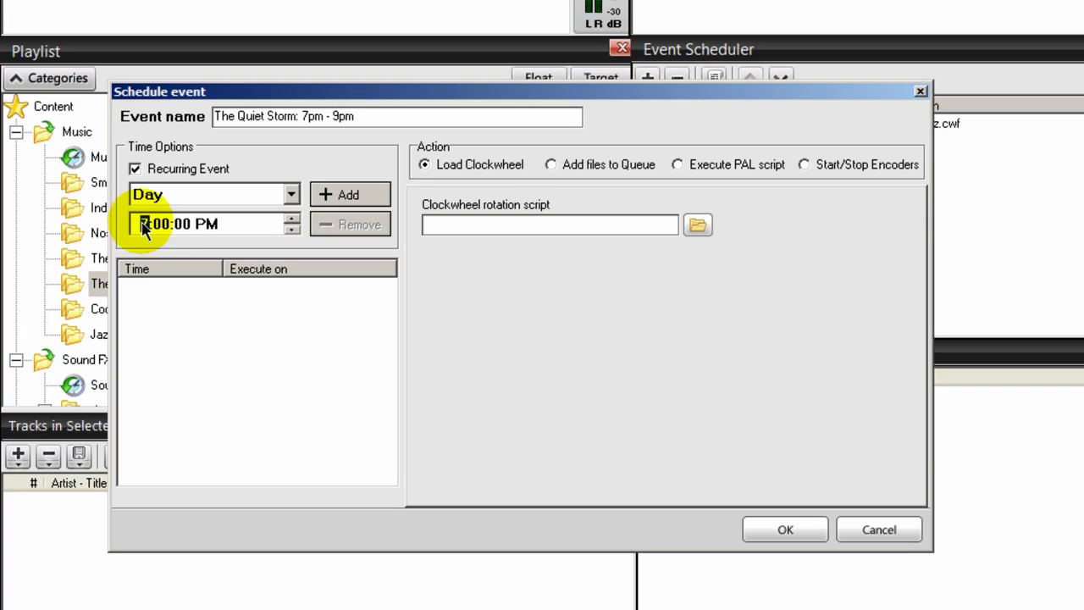
type("6")
left_click(162, 224)
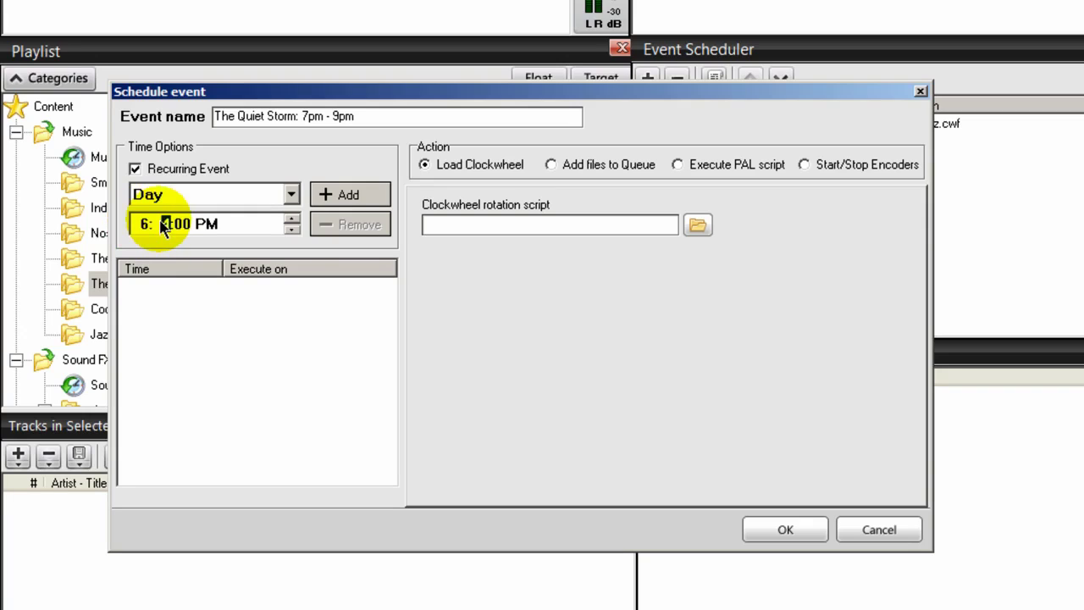
type("45")
left_click(343, 203)
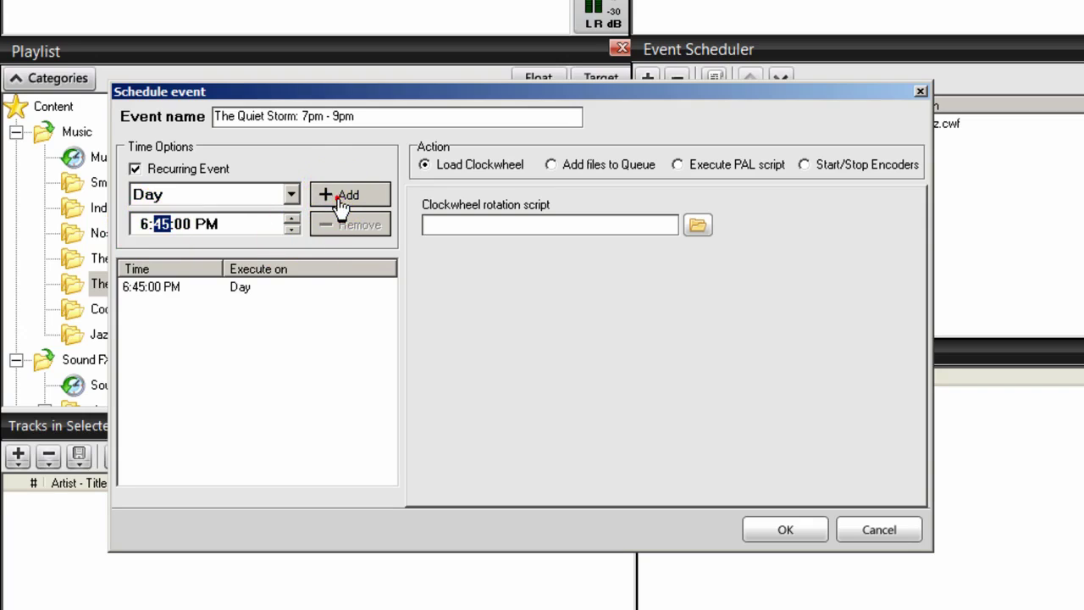
Assign QuietStorm.cwf from the Clockwheels folder as the event's clockwheel rotation script and confirm The Quiet Storm event.
left_click(699, 226)
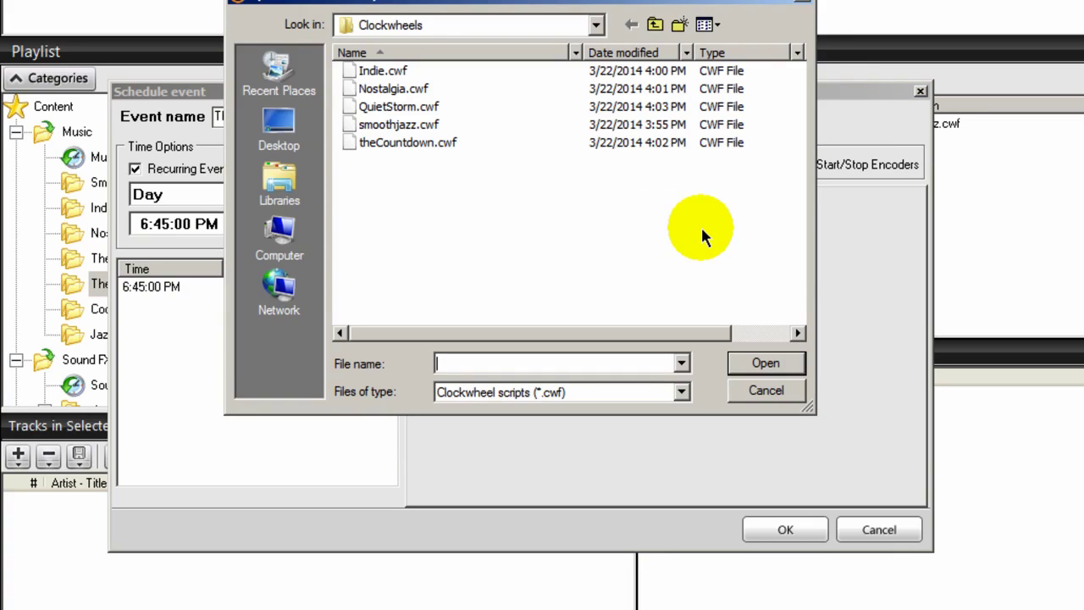
left_click(416, 107)
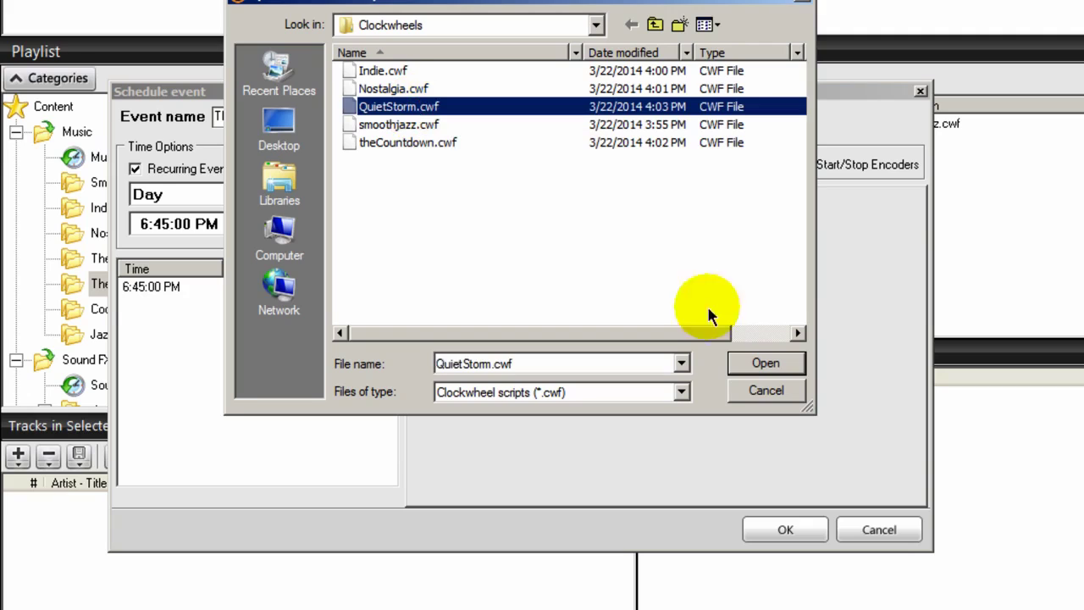
left_click(765, 363)
left_click(791, 527)
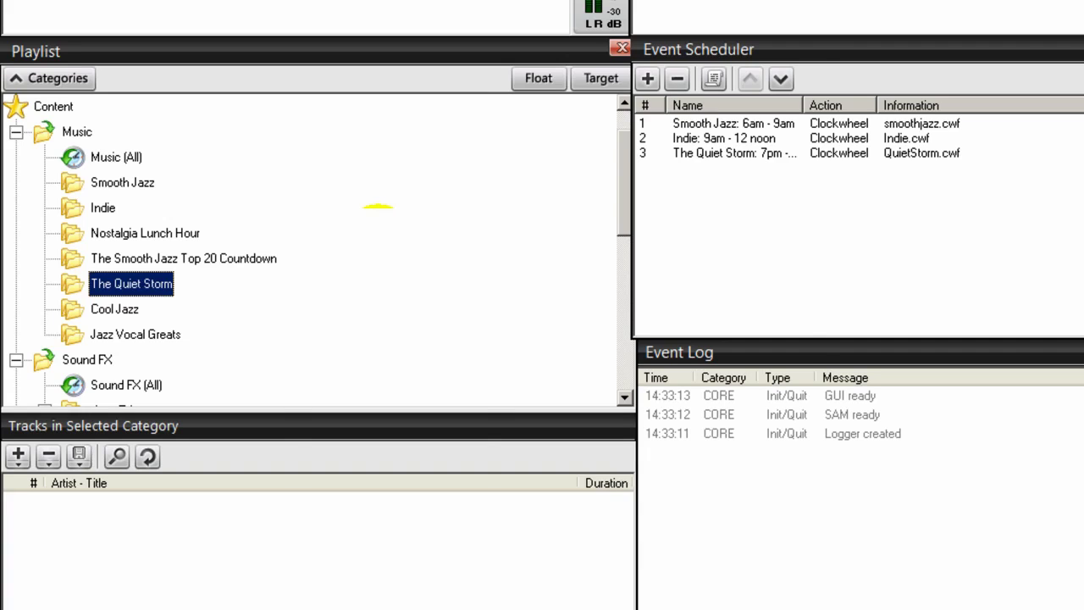
key("alt+Tab")
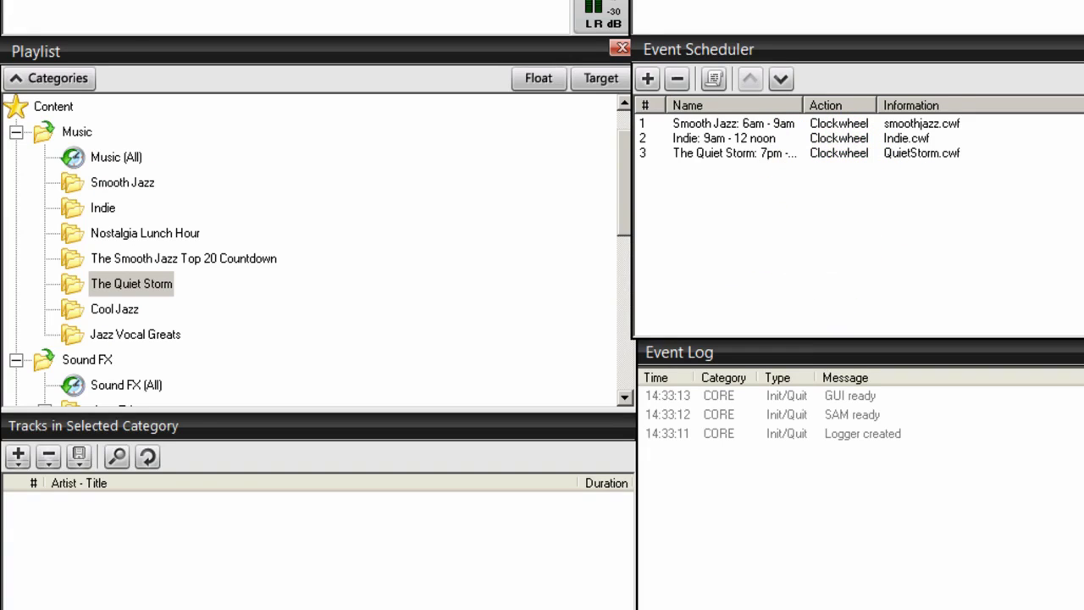
key("alt+Tab")
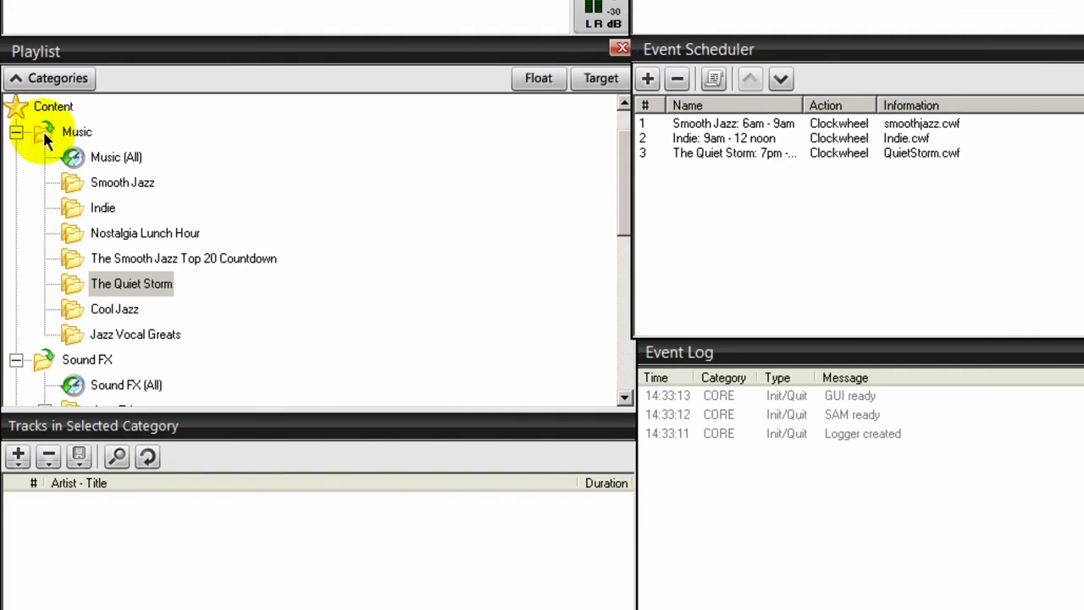
Add a new category folder named "Big Band" under Music in the playlist.
right_click(42, 131)
left_click(107, 144)
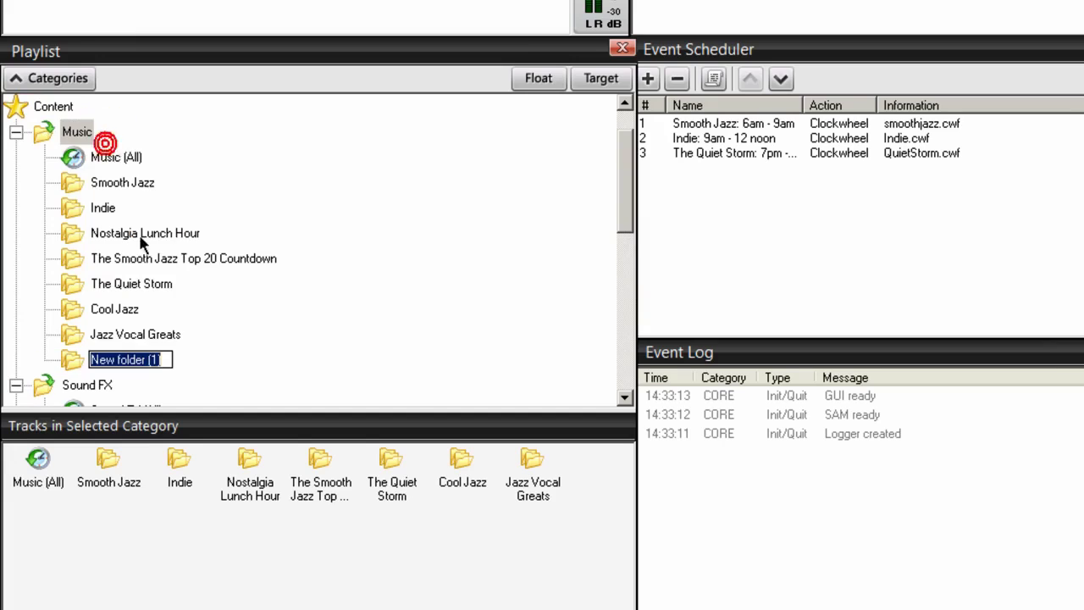
right_click(125, 360)
left_click(176, 434)
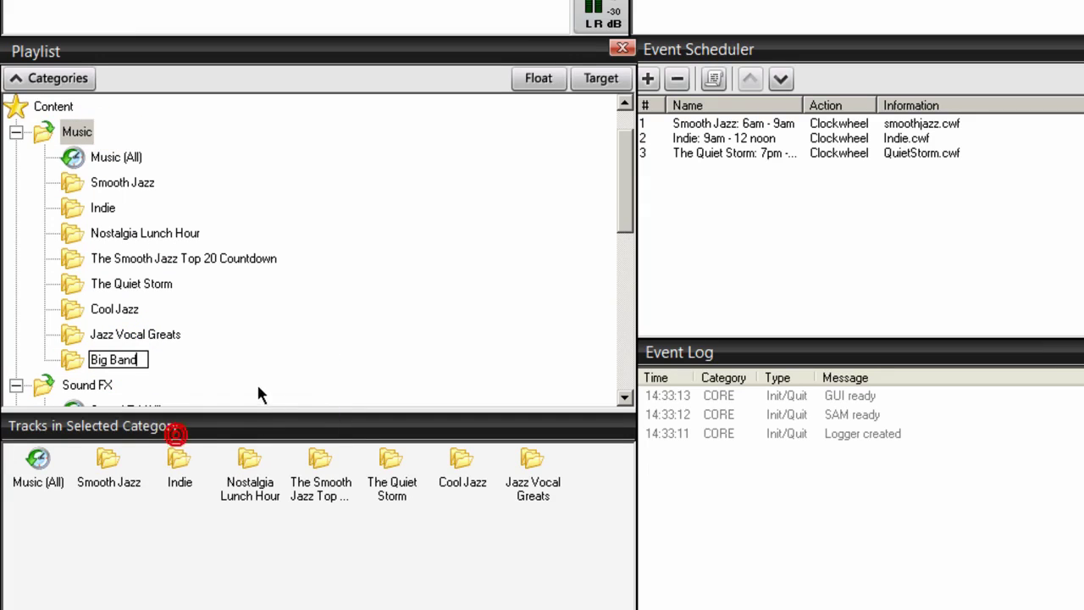
left_click(217, 380)
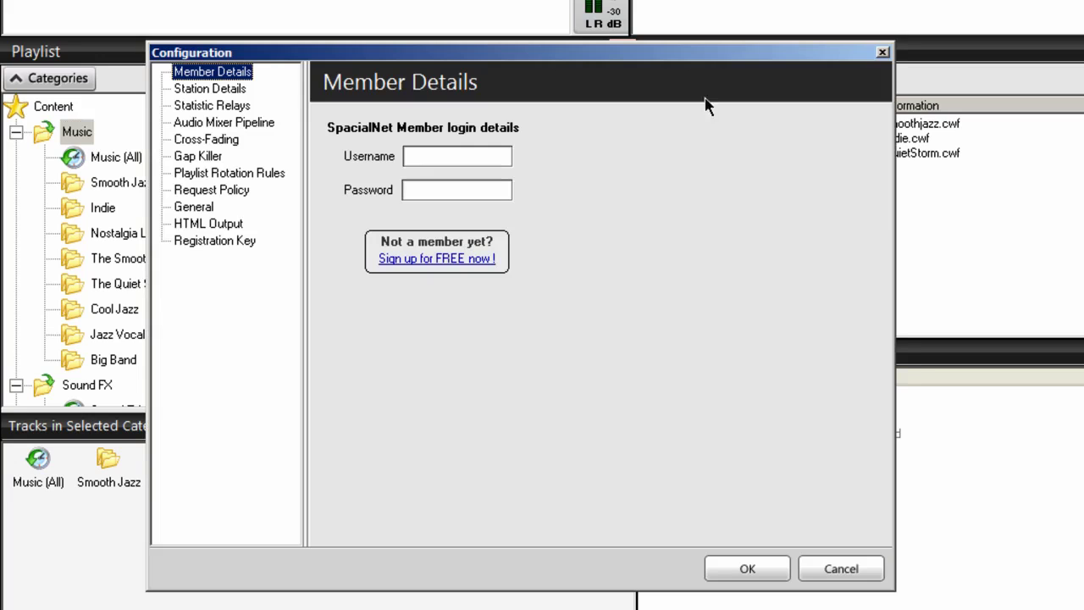
Review how The Quiet Storm category name is written in the clockwheel script of the playlist rotation rules, leaving no extra space in it.
left_click(204, 173)
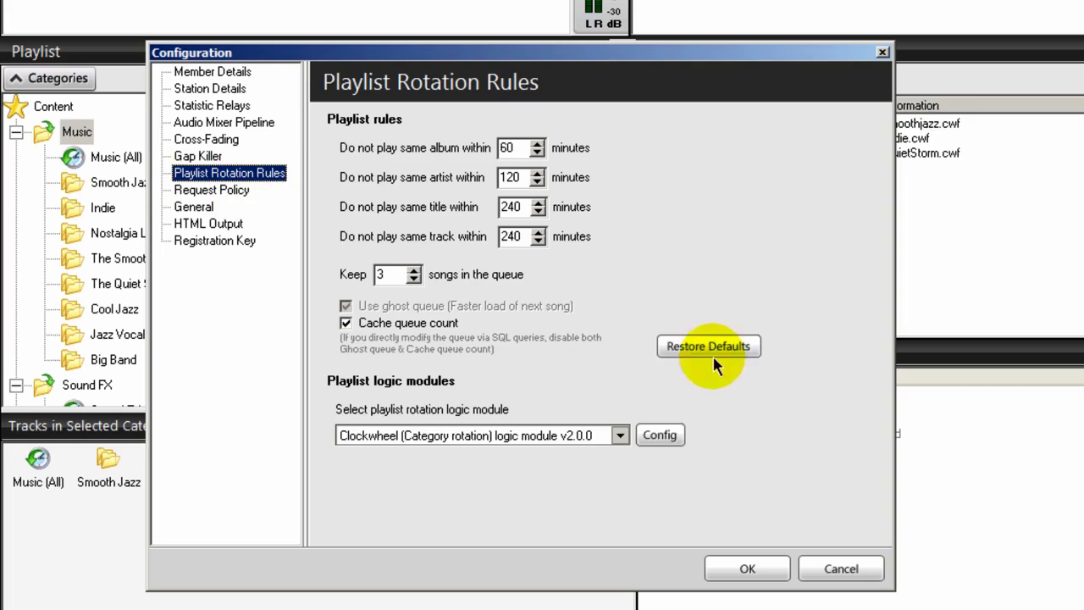
left_click(657, 437)
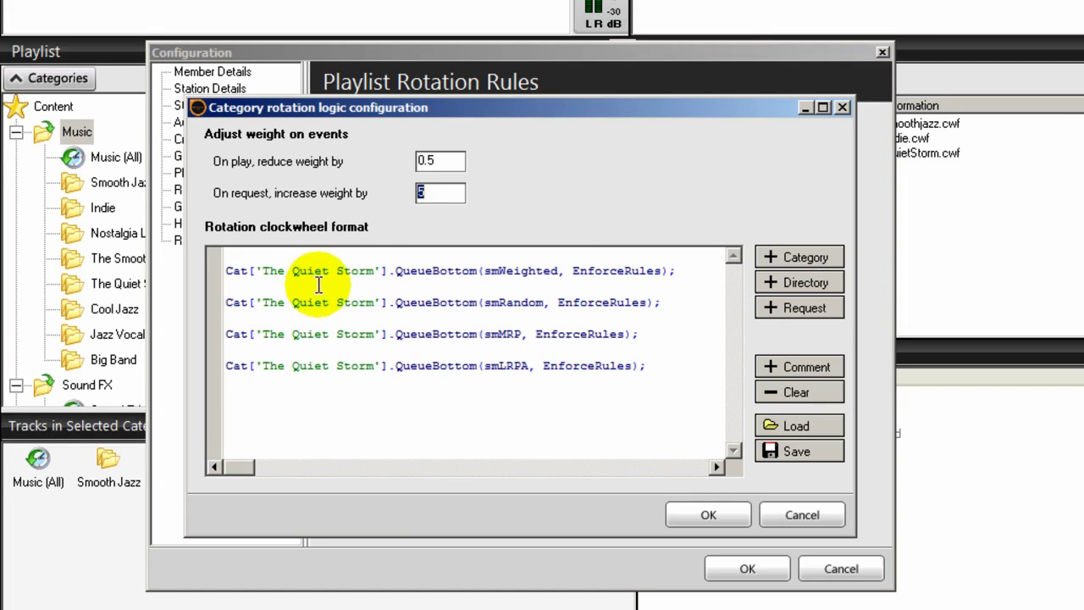
left_click_drag(265, 272, 373, 271)
left_click(356, 273)
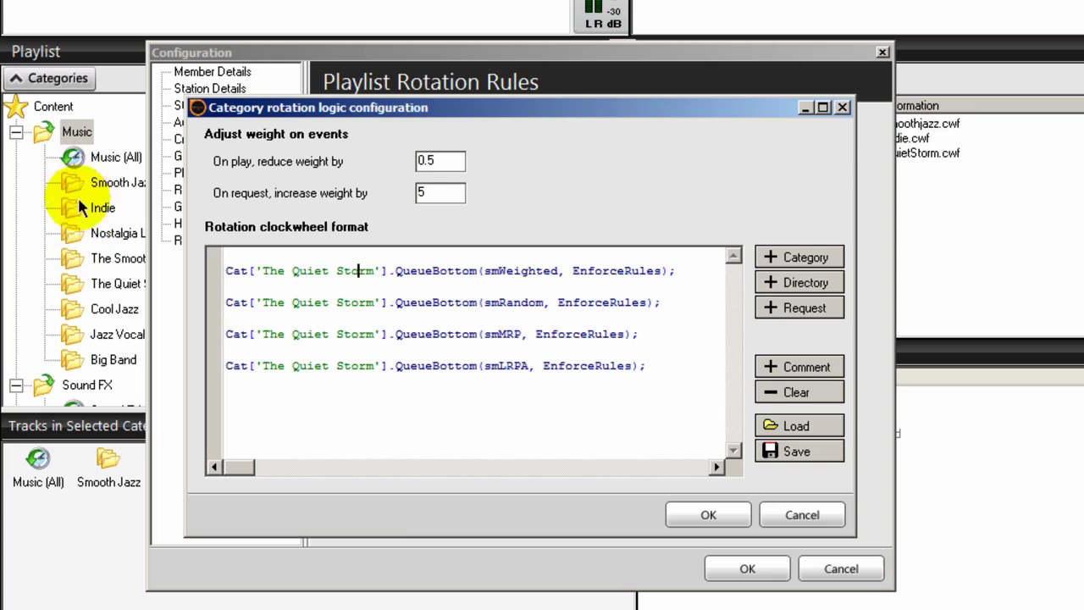
left_click(375, 271)
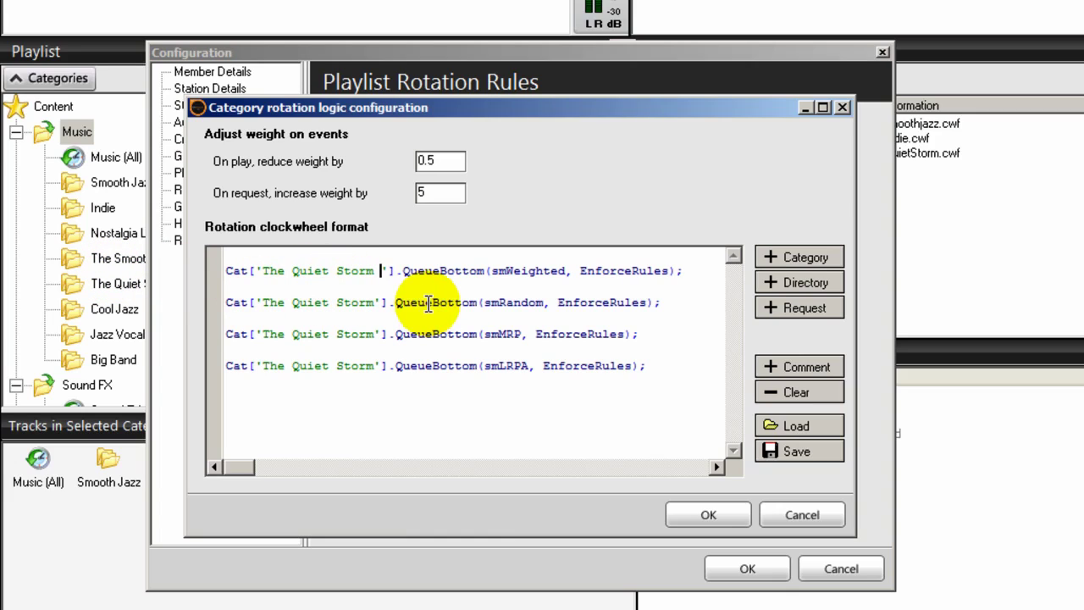
key("BackSpace")
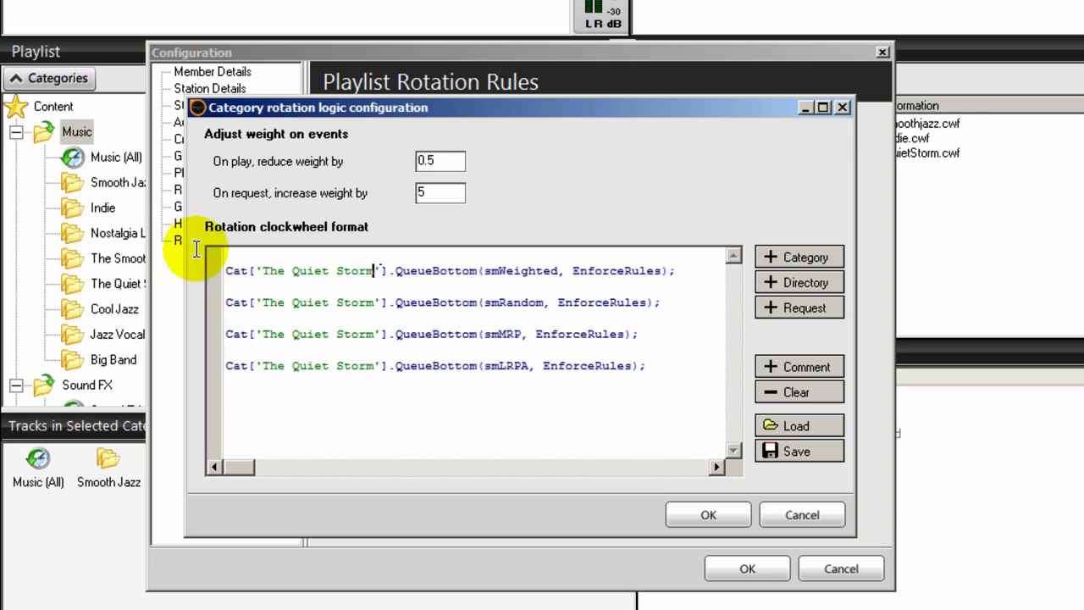
left_click(712, 515)
left_click(769, 578)
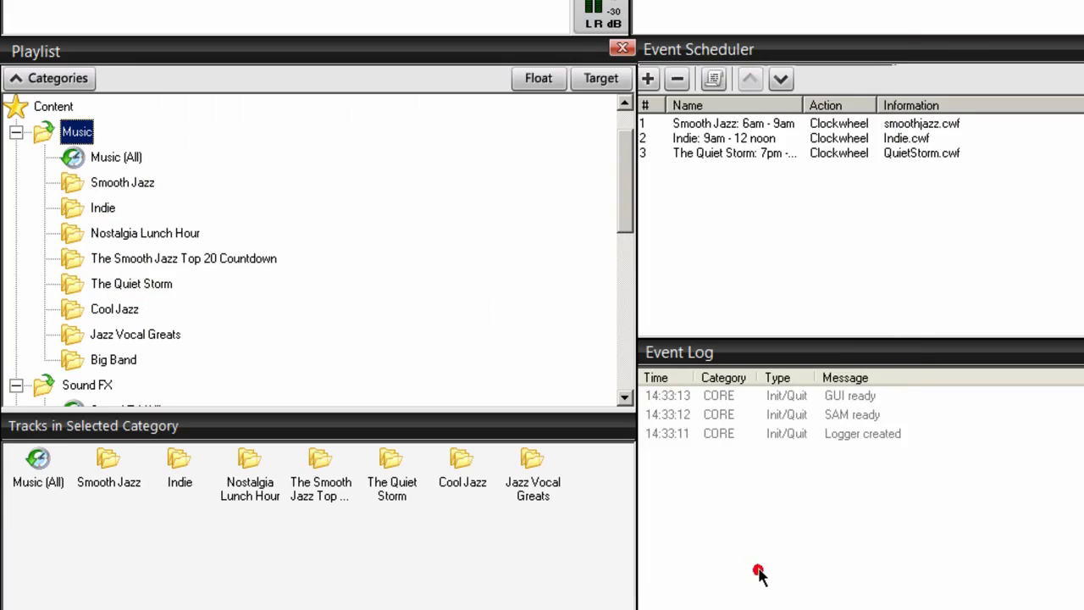
Look through the tracks of each Music category folder, from Smooth Jazz down to Big Band.
left_click(113, 184)
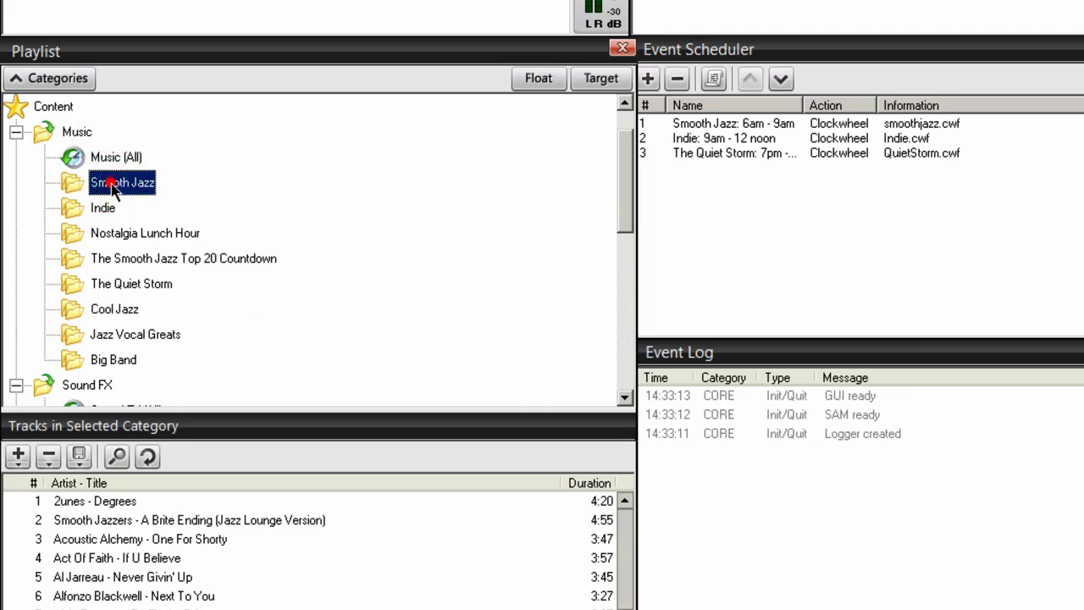
left_click(112, 212)
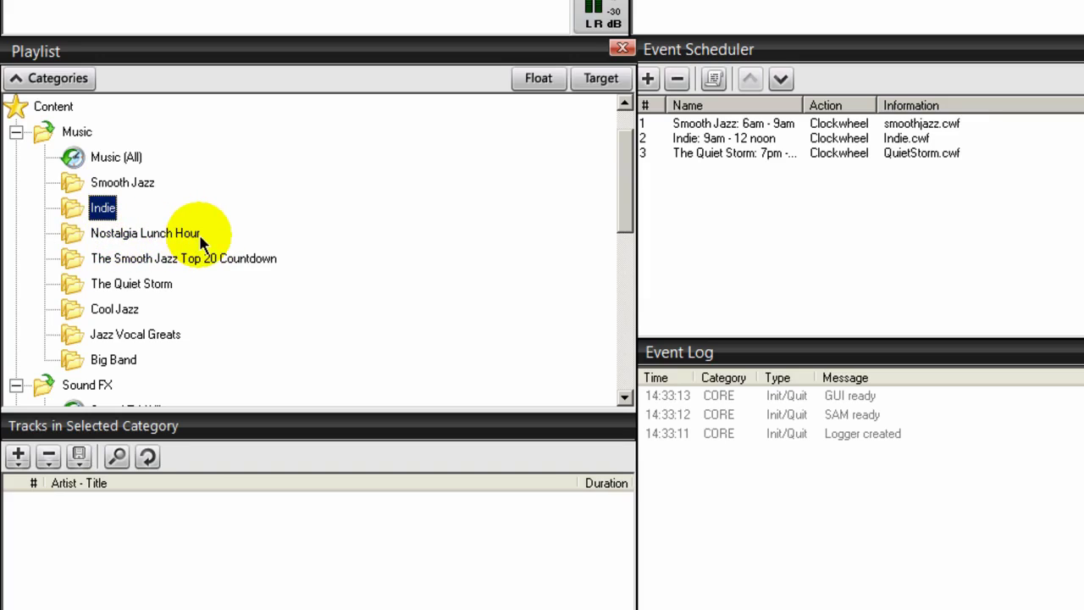
left_click(130, 186)
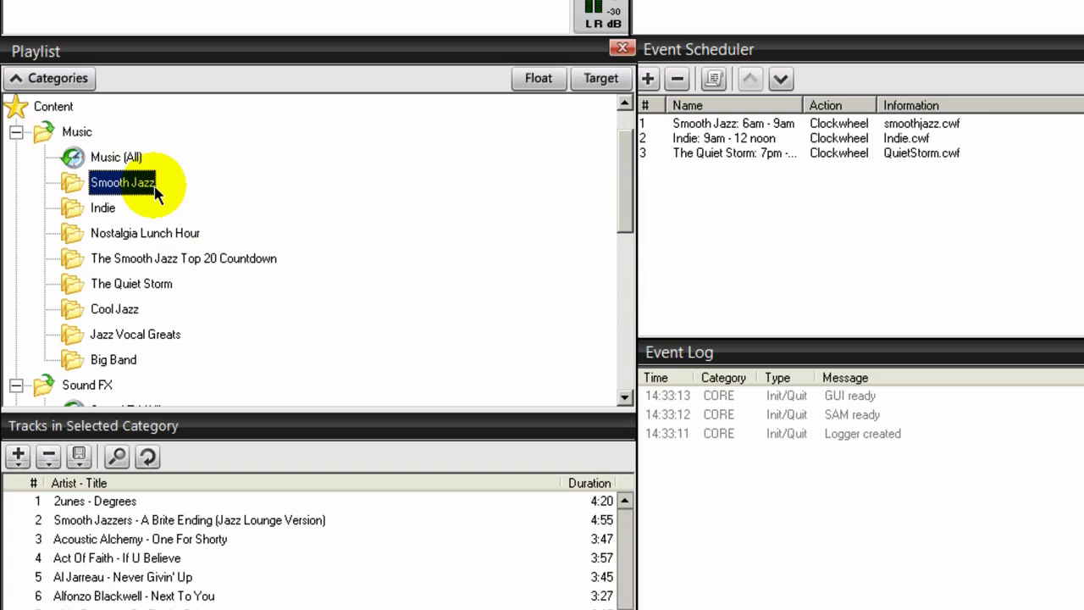
left_click(105, 209)
left_click(116, 235)
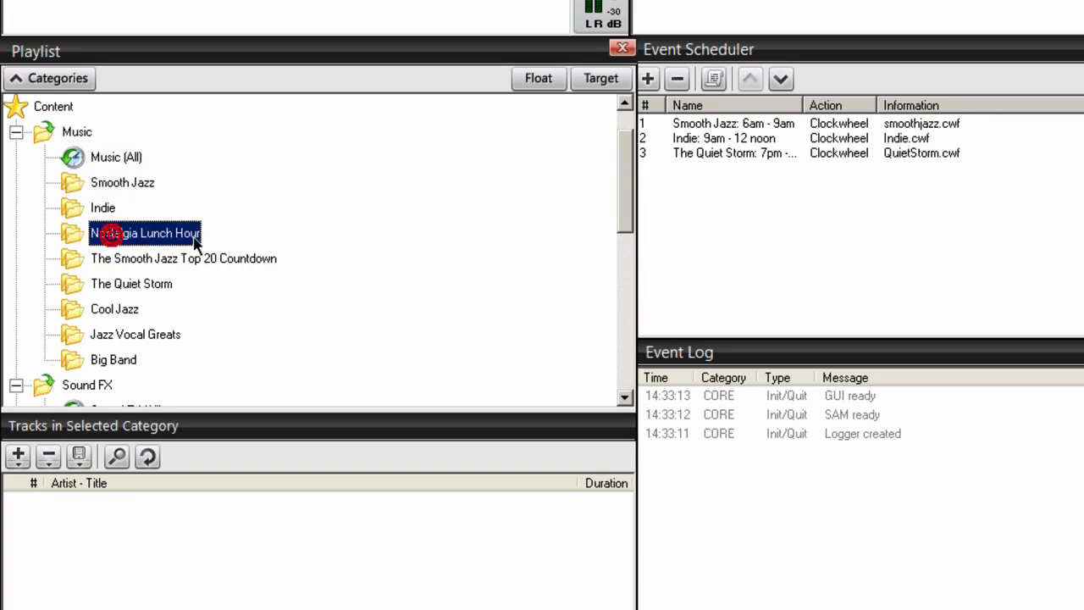
left_click(117, 258)
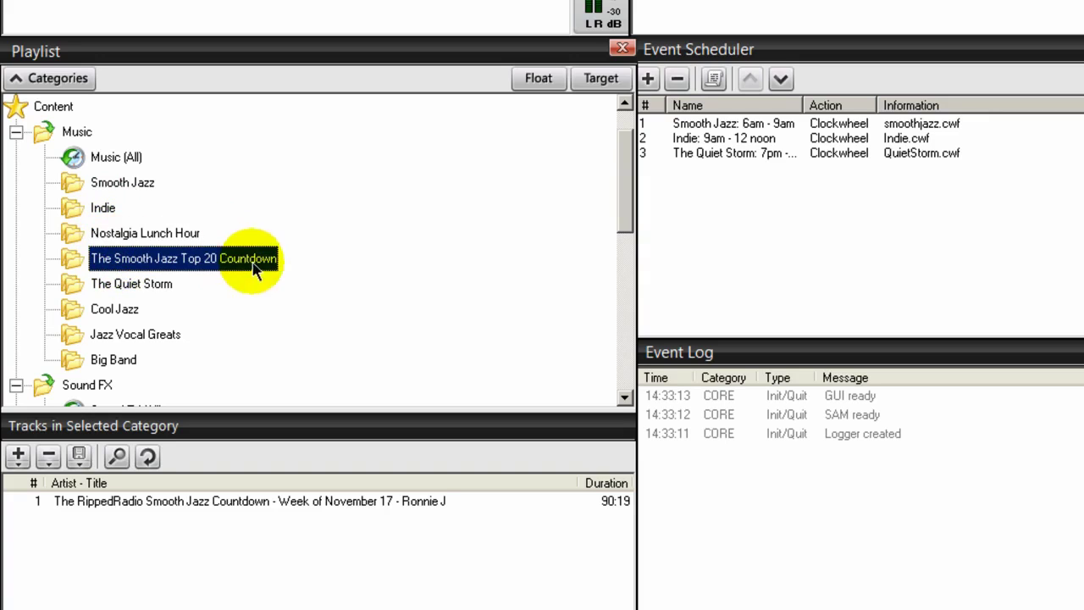
left_click(124, 286)
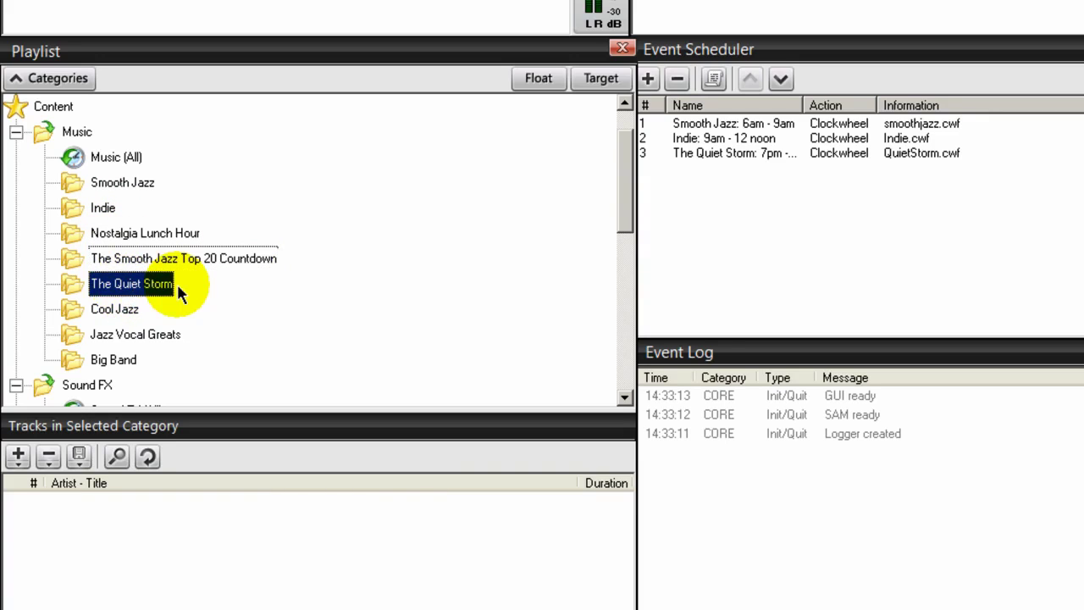
left_click(118, 310)
left_click(119, 337)
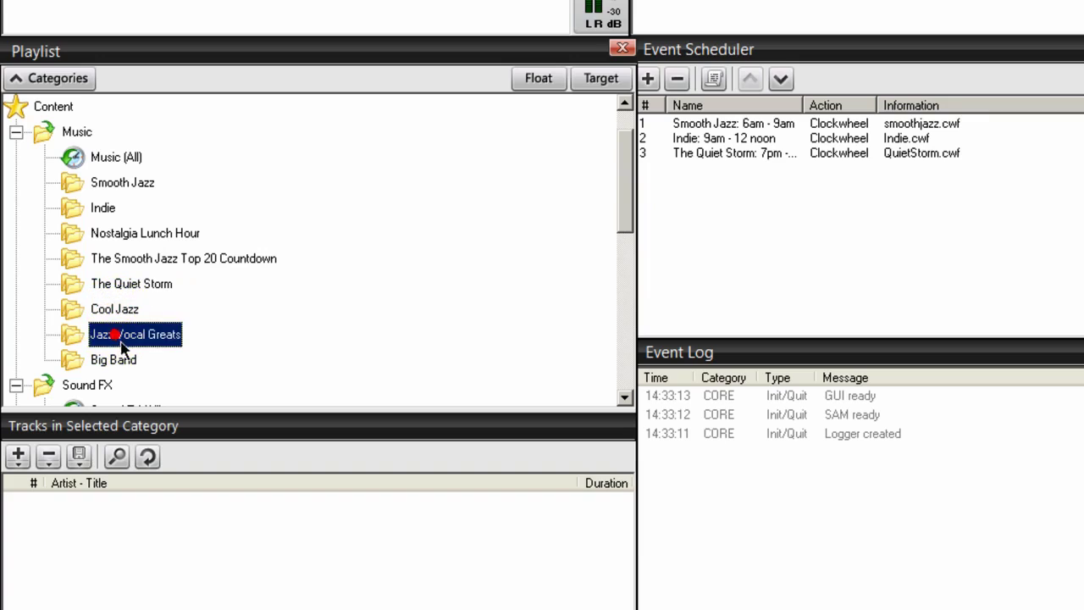
left_click(99, 360)
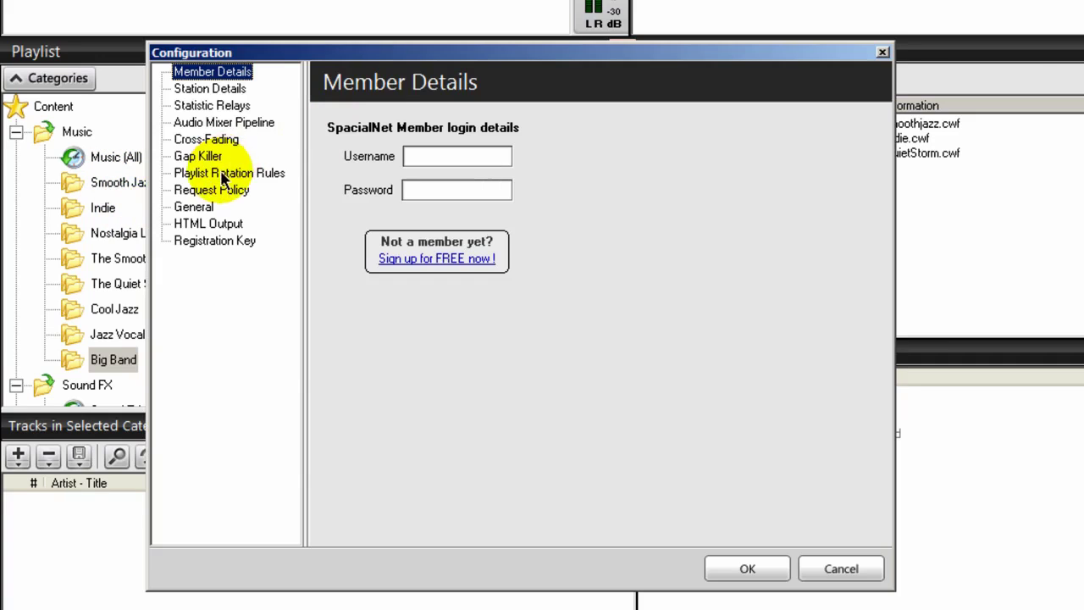
Examine the rotation clockwheel format in the Clockwheel (Category rotation) logic module configuration.
left_click(221, 173)
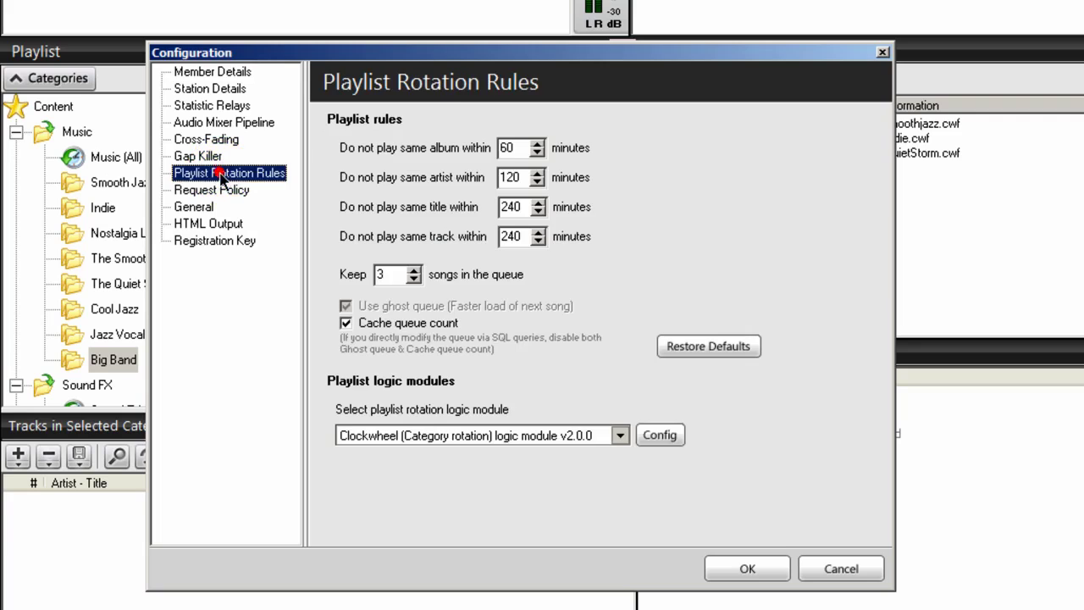
left_click(660, 437)
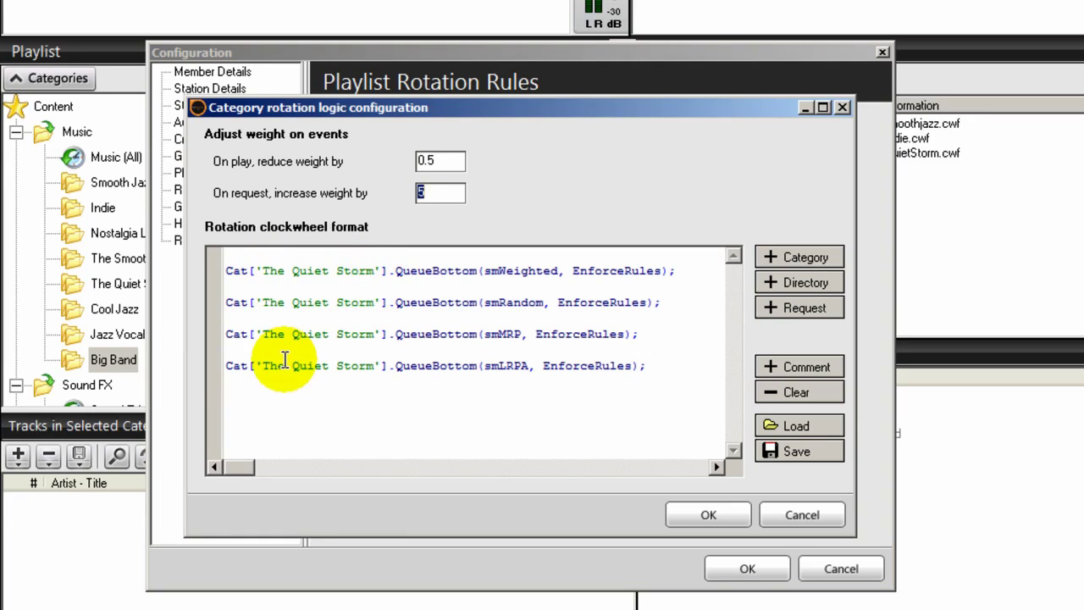
left_click(798, 517)
left_click(747, 568)
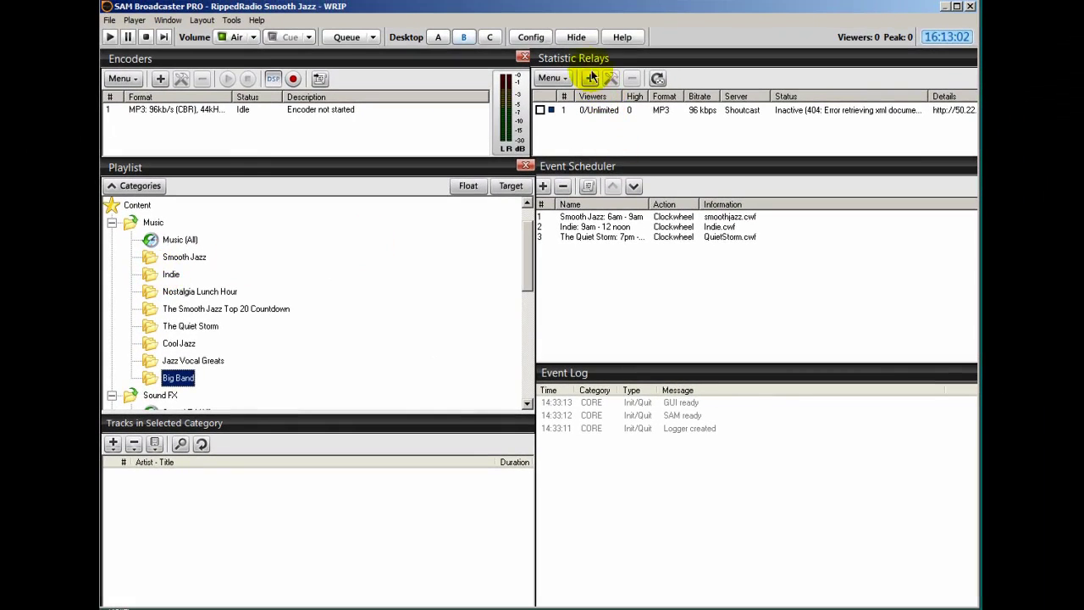
left_click(530, 38)
left_click(254, 250)
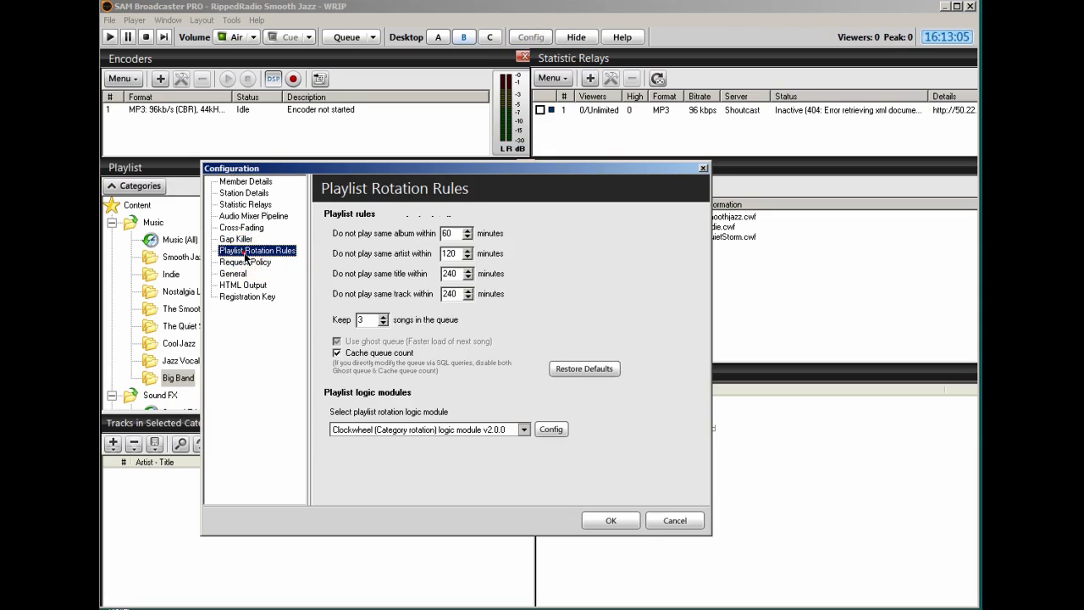
left_click(551, 430)
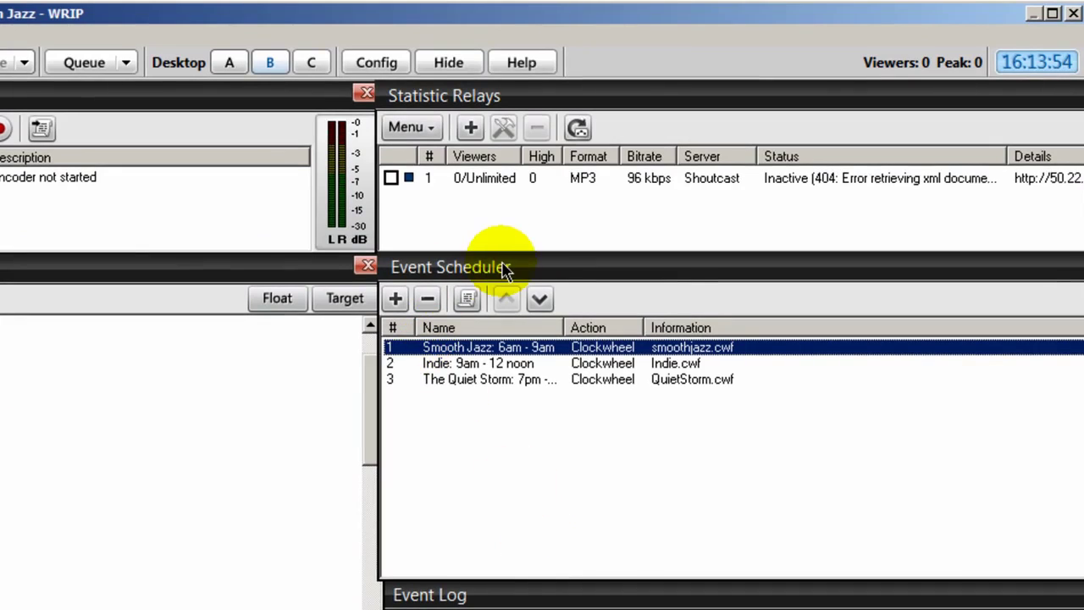
Check the execution times and clockwheel scripts of the scheduled Smooth Jazz and Indie events.
left_click(472, 349)
double_click(479, 347)
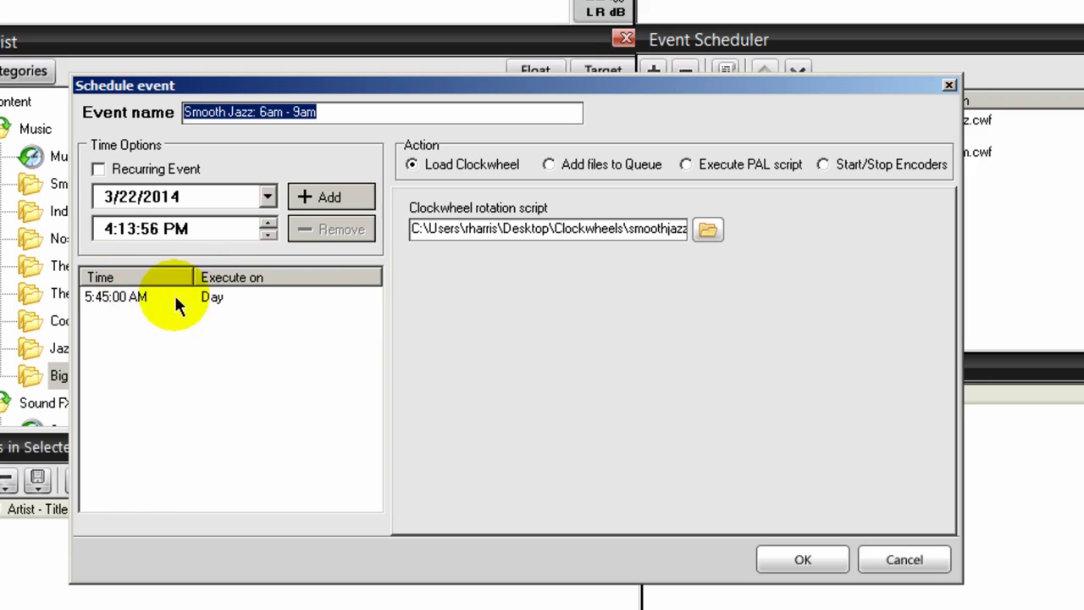
left_click(803, 559)
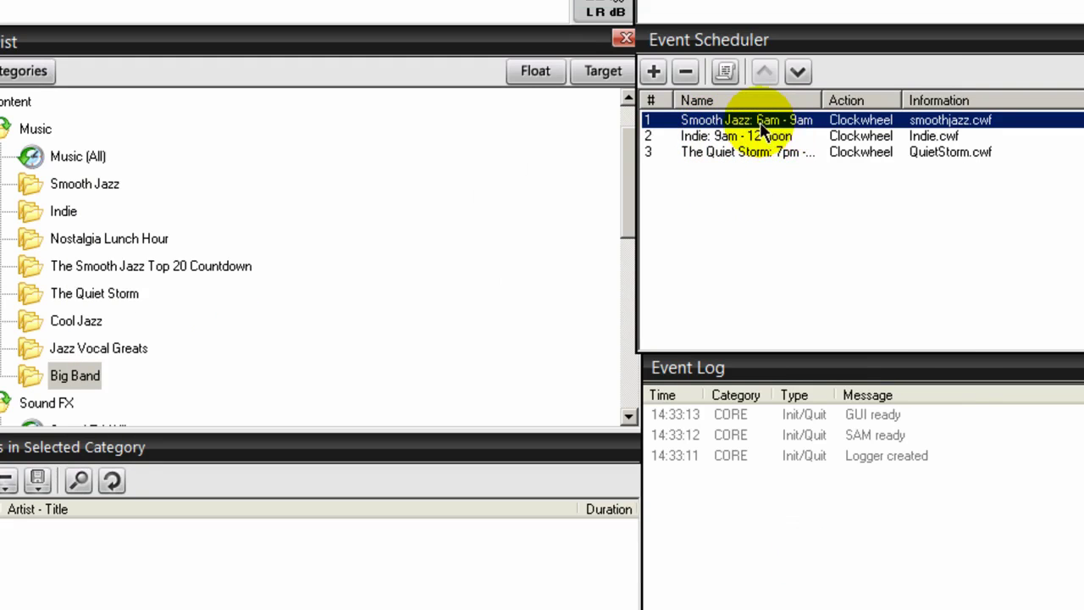
double_click(720, 136)
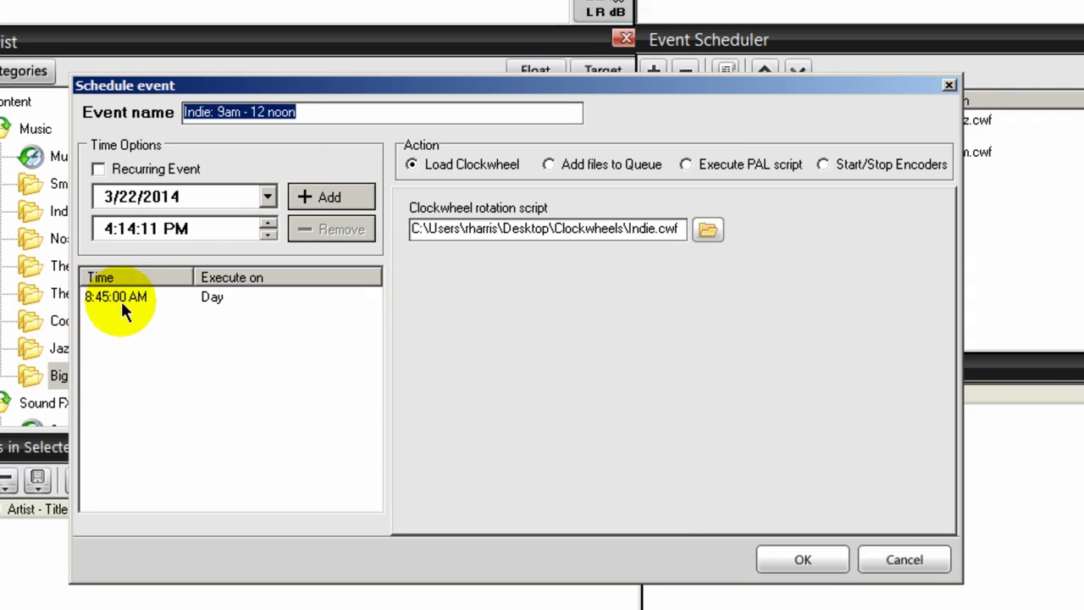
left_click(818, 562)
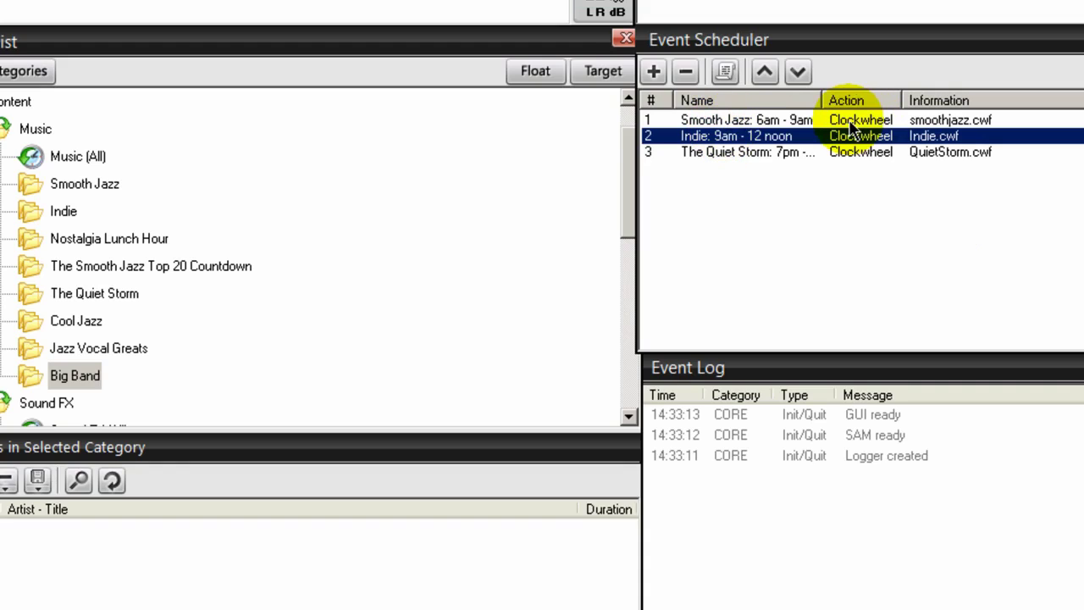
left_click(718, 121)
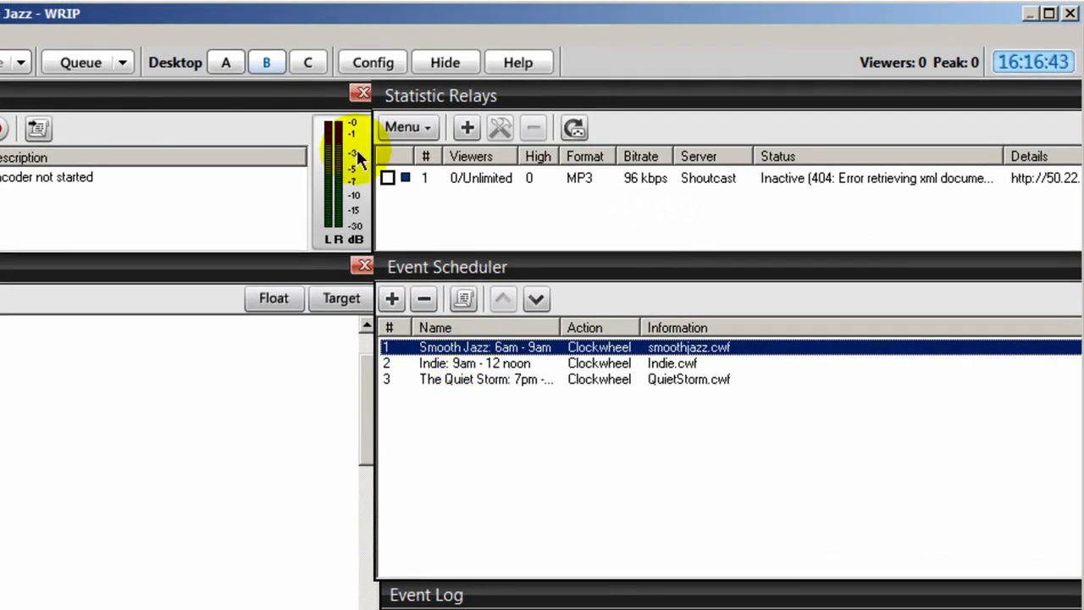
Review the selection methods and rules in The Quiet Storm clockwheel lines, leaving the configuration without changes.
left_click(373, 61)
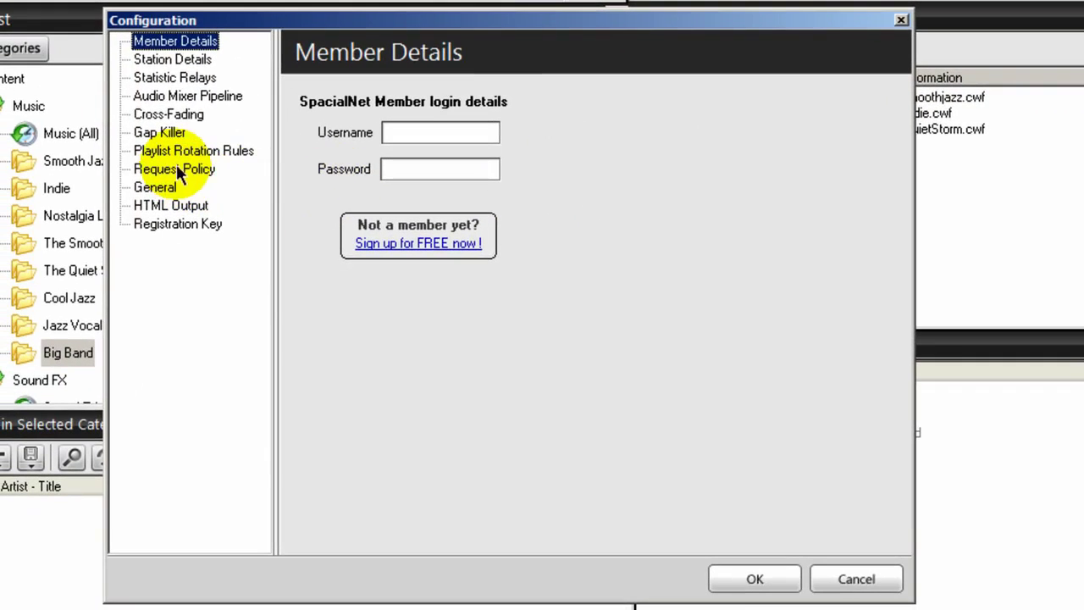
left_click(175, 151)
left_click(659, 435)
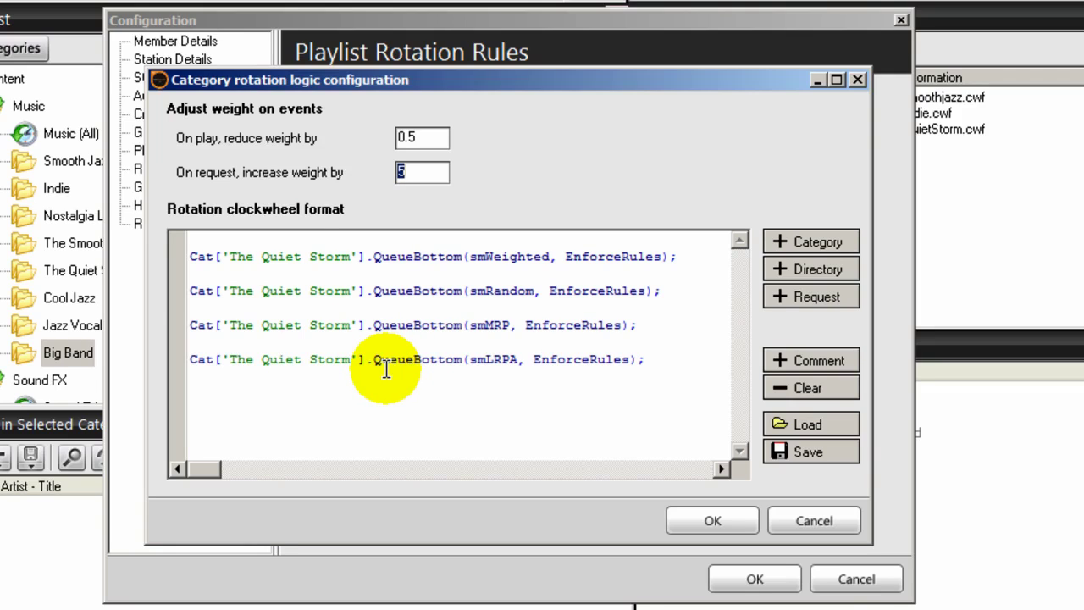
left_click(815, 520)
left_click(842, 574)
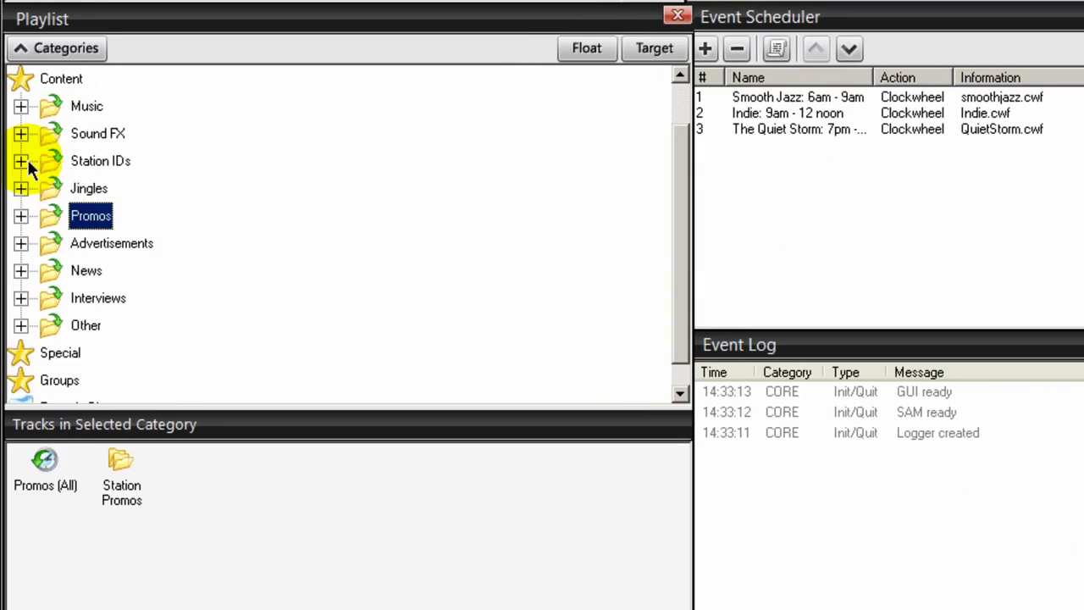
Display the Top of the Hour station IDs and add a scheduler event named "Station IDs: 55".
left_click(21, 160)
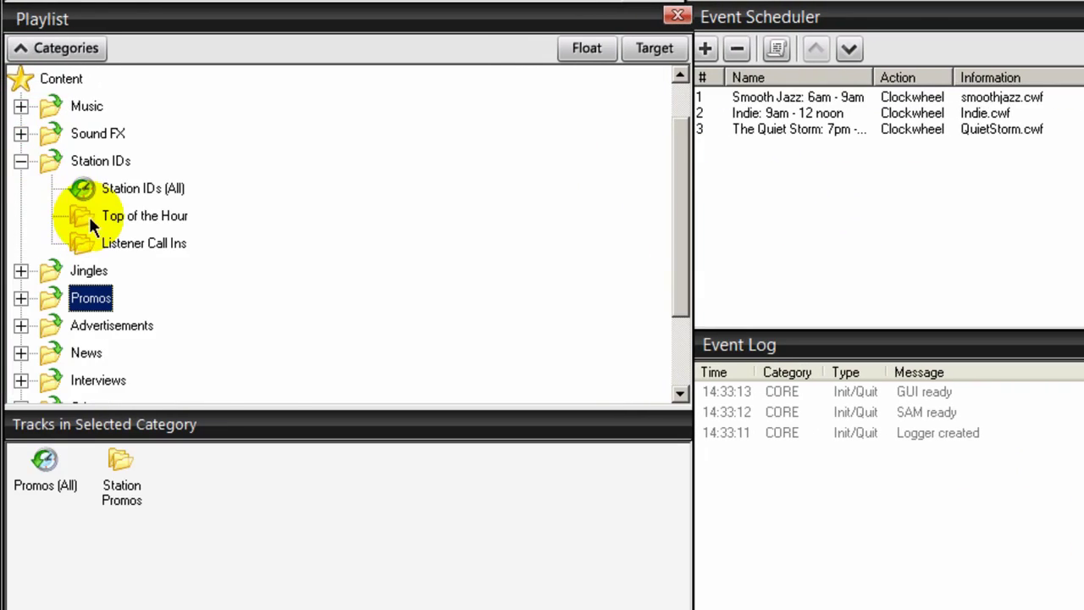
left_click(84, 215)
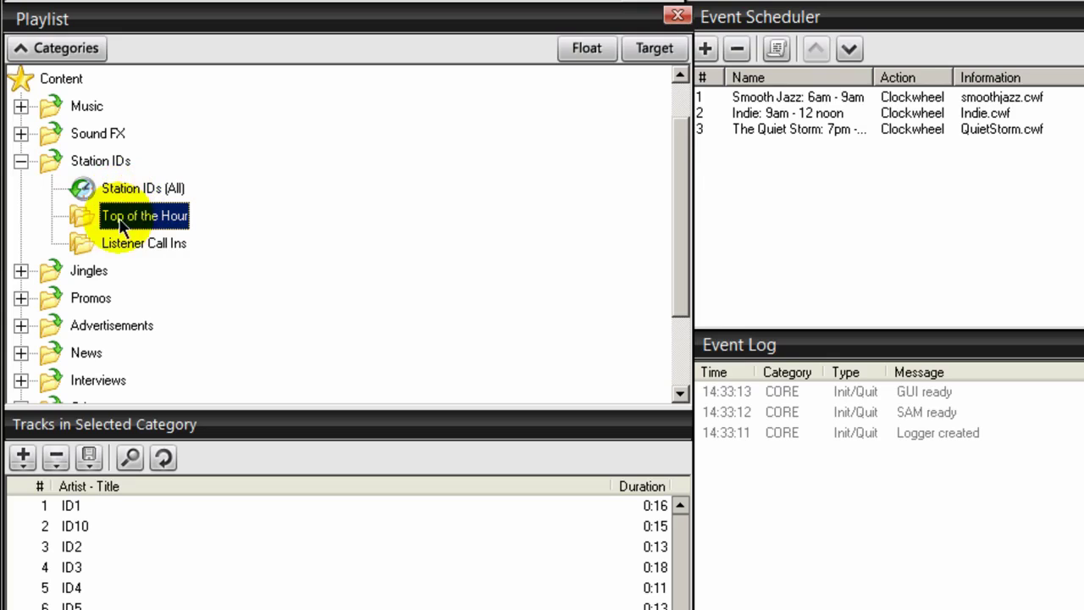
left_click(706, 52)
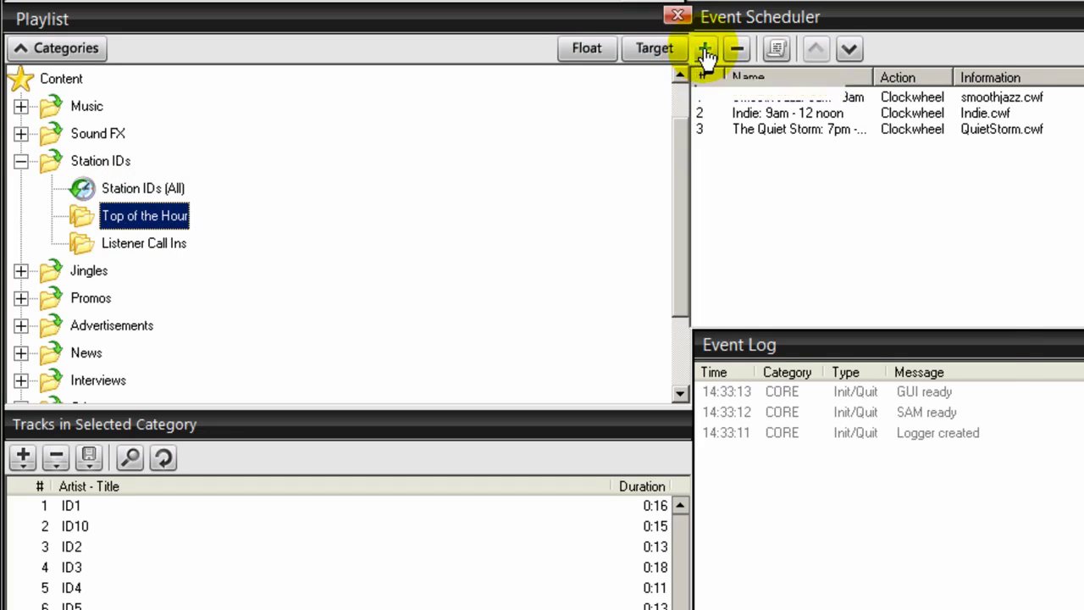
left_click(366, 91)
double_click(366, 92)
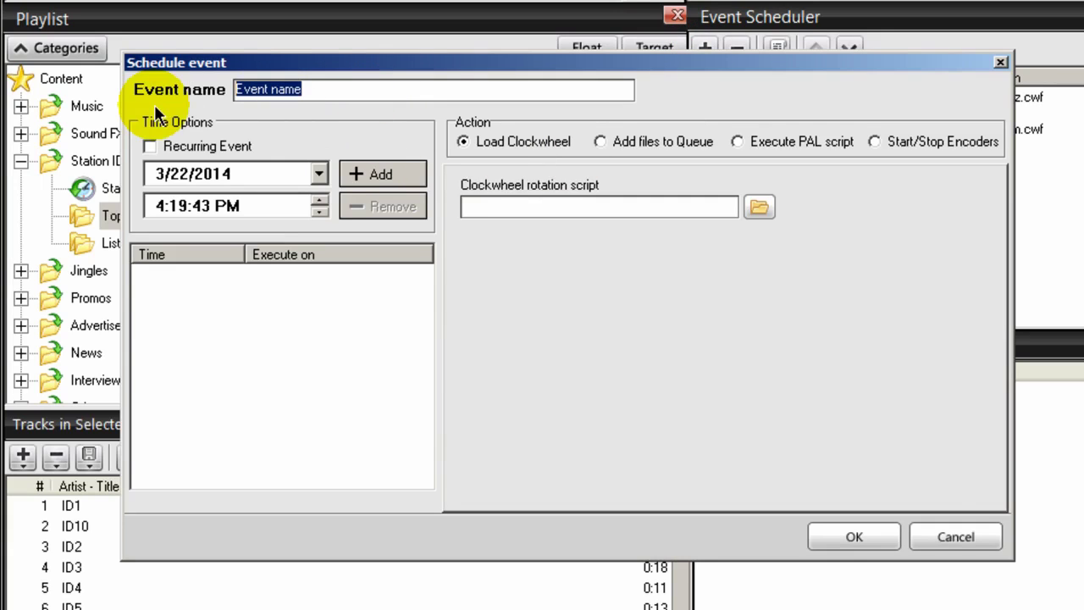
type("Stat")
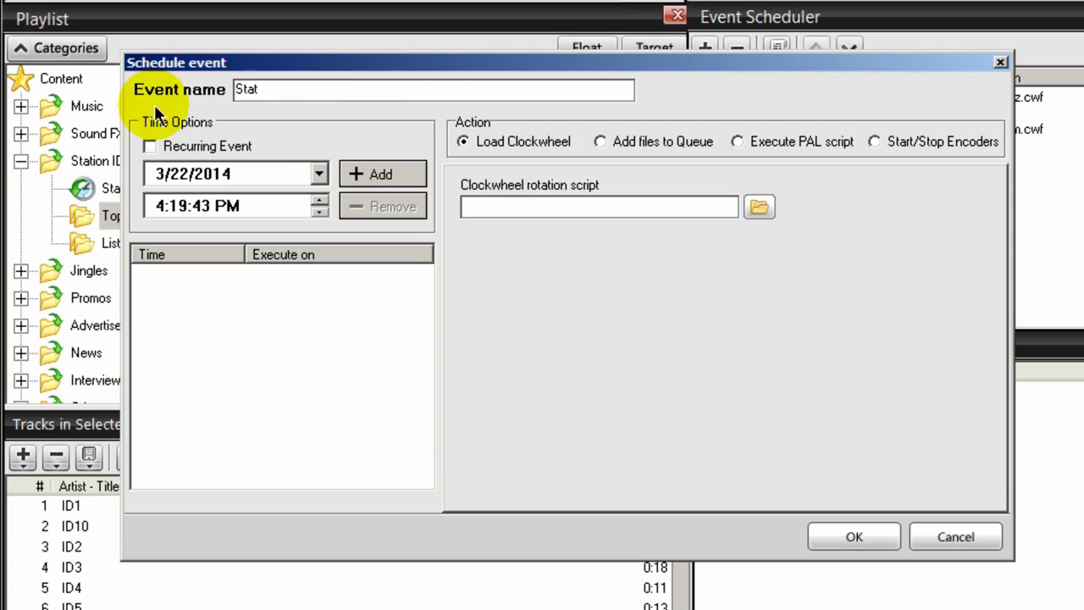
type("ion IDs")
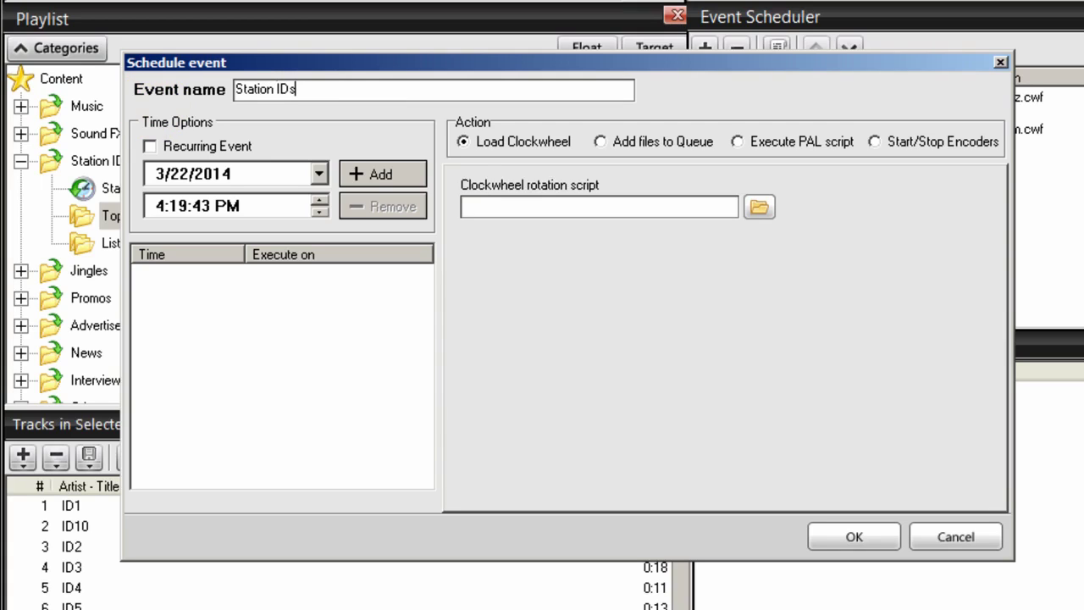
type(":")
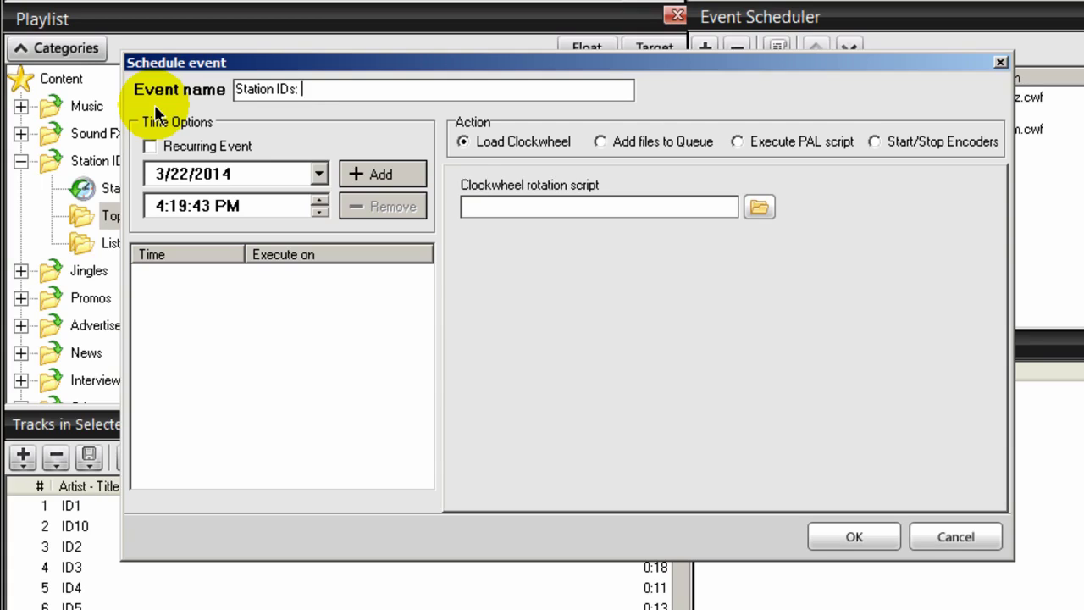
type(" 55")
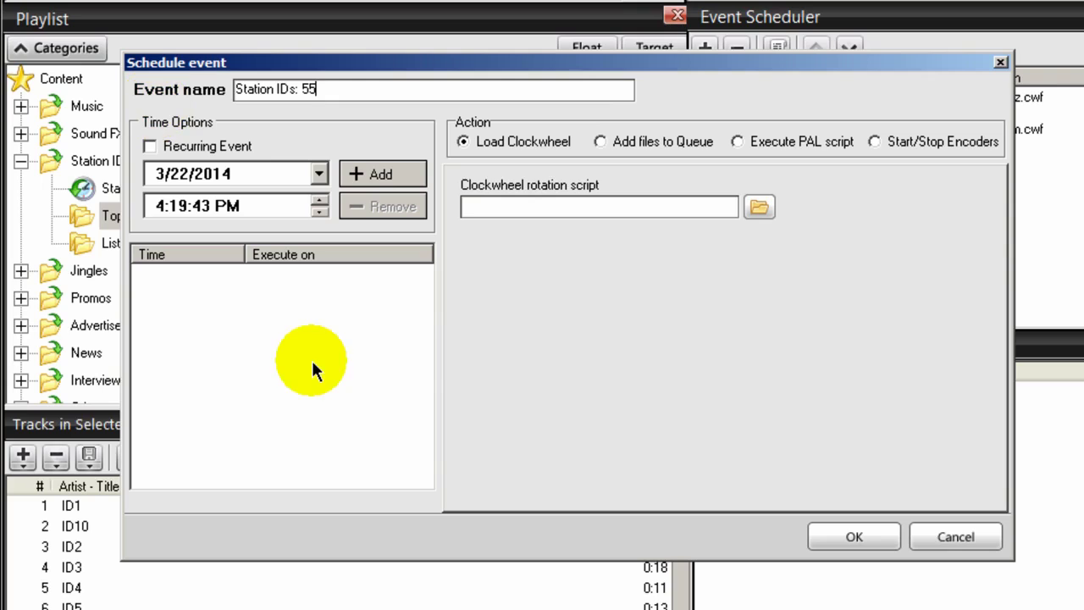
Make the event recur every day and add 12:55:00 AM to its schedule.
left_click(149, 146)
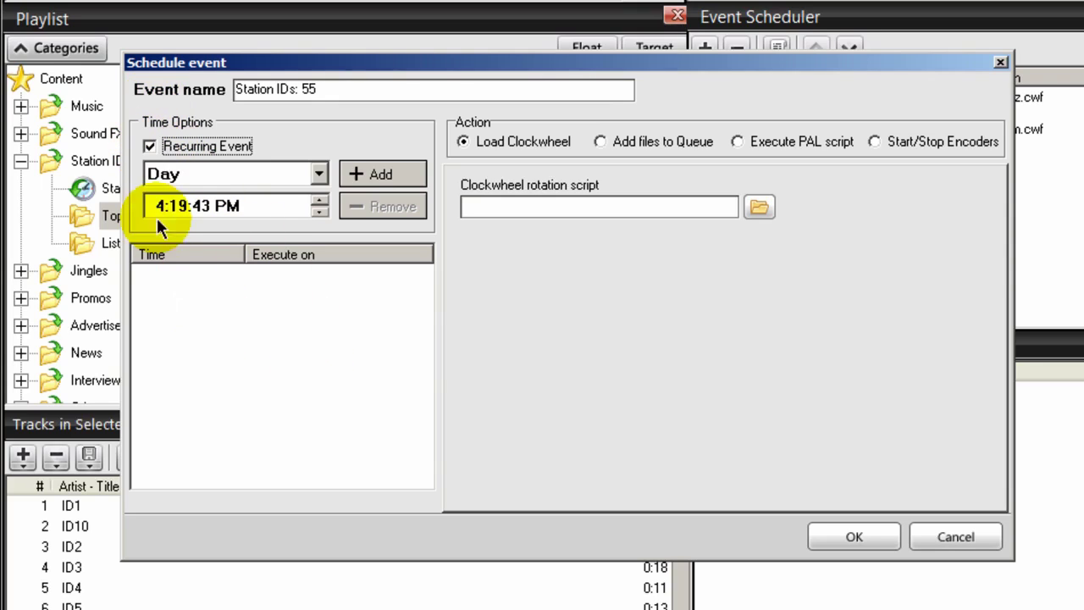
left_click(319, 173)
left_click(280, 192)
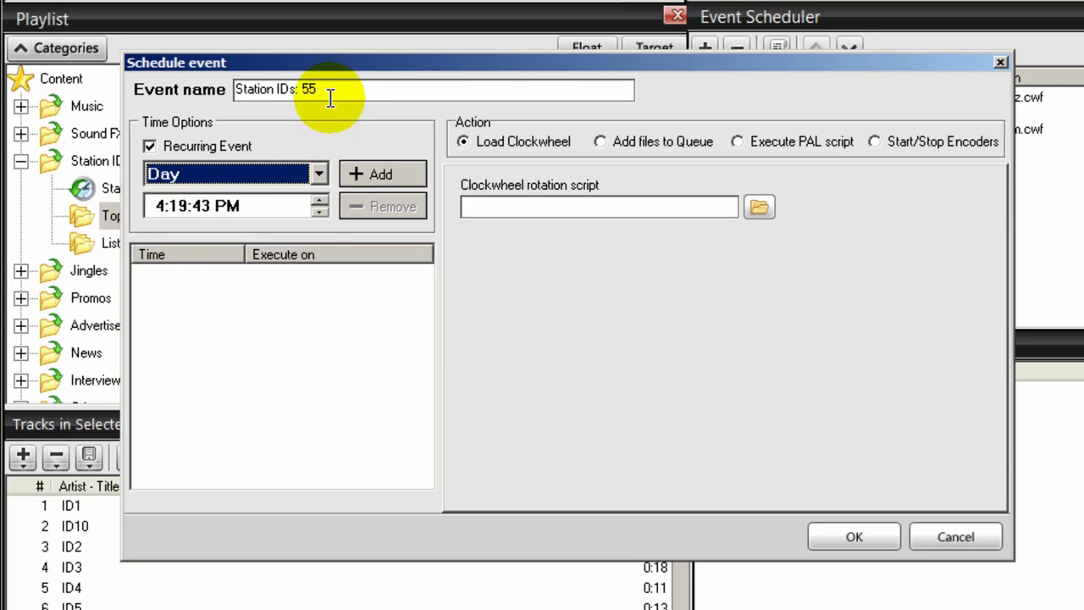
left_click(160, 206)
type("12")
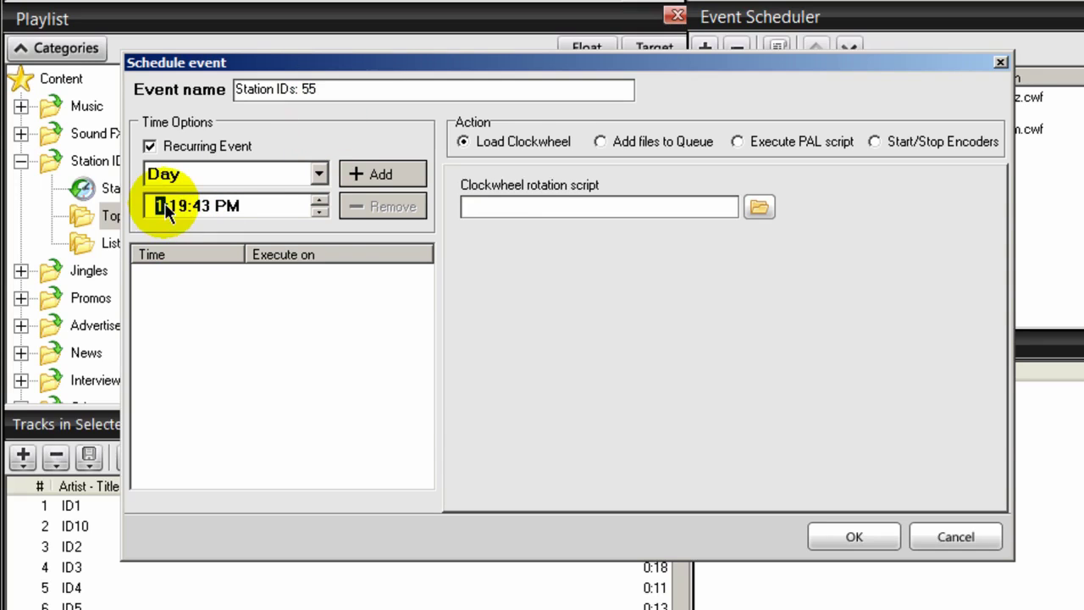
left_click(177, 206)
type("55")
left_click(201, 208)
type("00")
left_click(220, 206)
type("a")
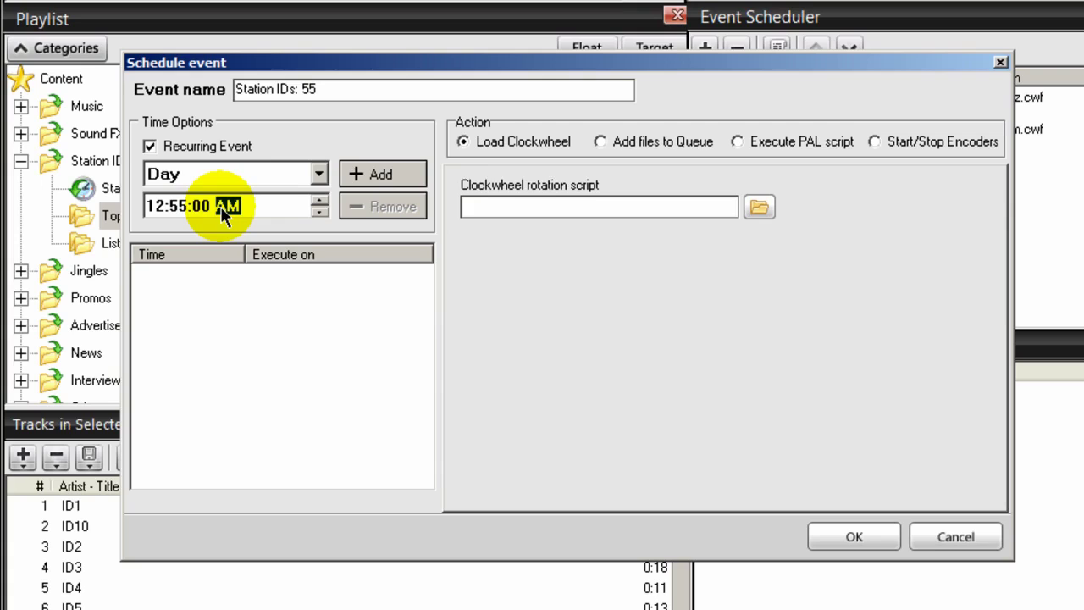
left_click(374, 178)
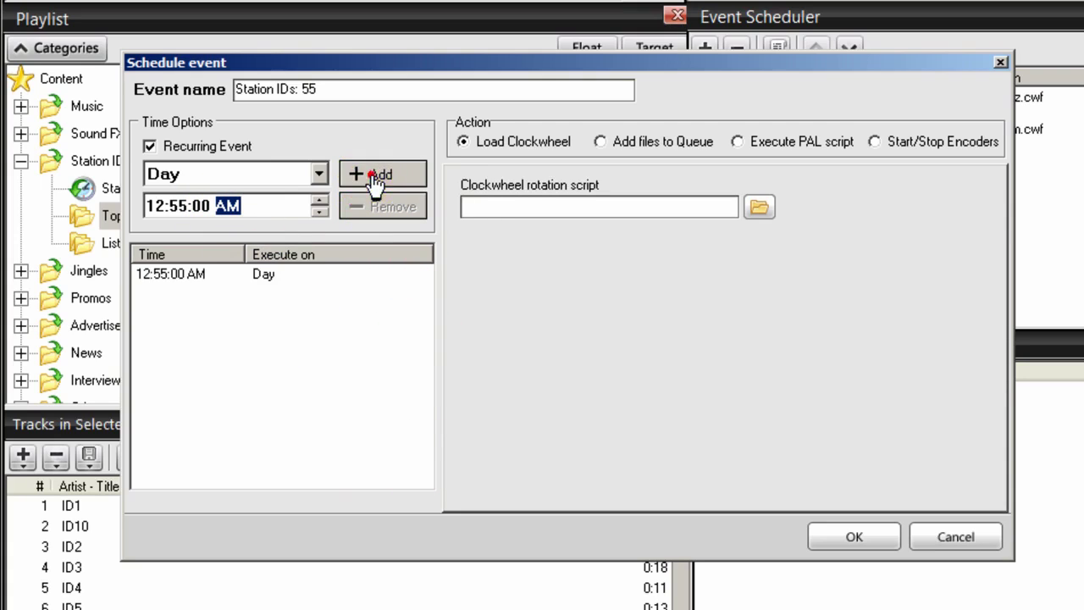
Add daily execution times at 55 minutes past every hour from 1:55:00 AM through 11:55:00 PM and check the full list.
left_click(157, 208)
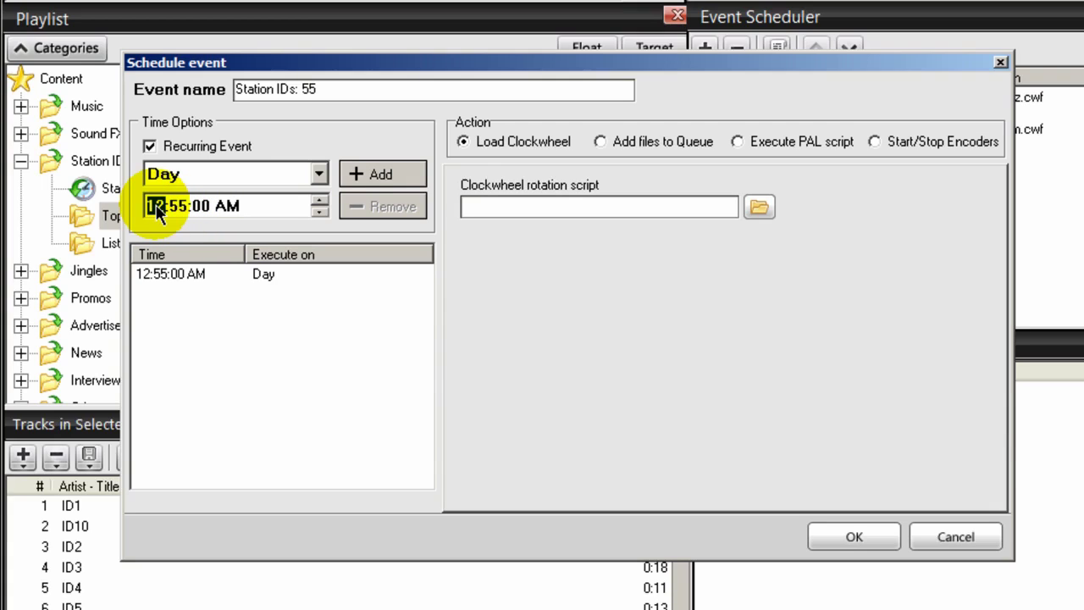
type("1")
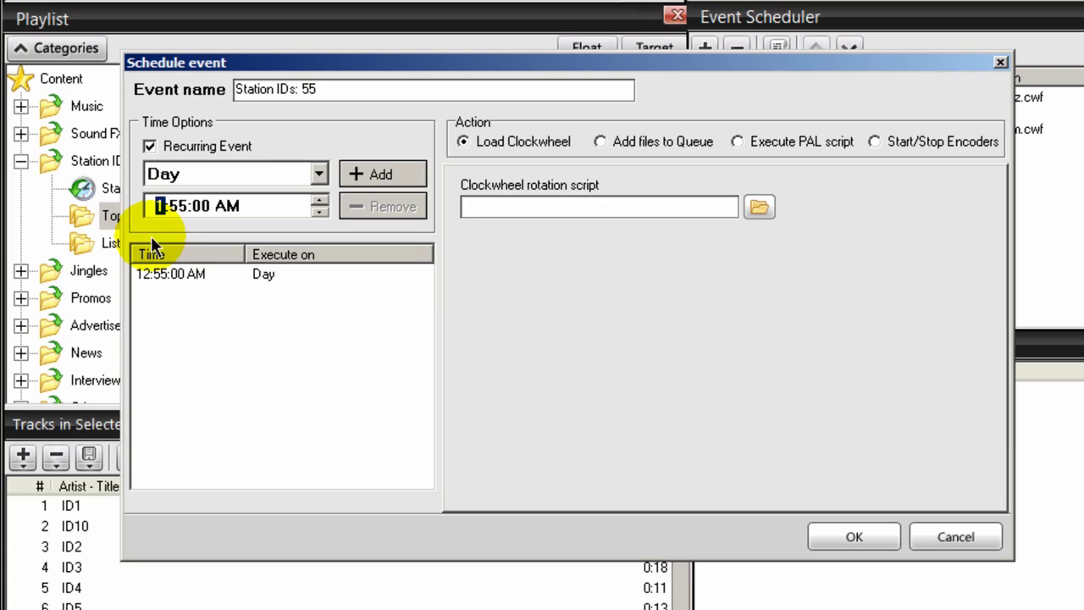
left_click(385, 180)
type("2")
left_click(377, 179)
type("3")
left_click(375, 180)
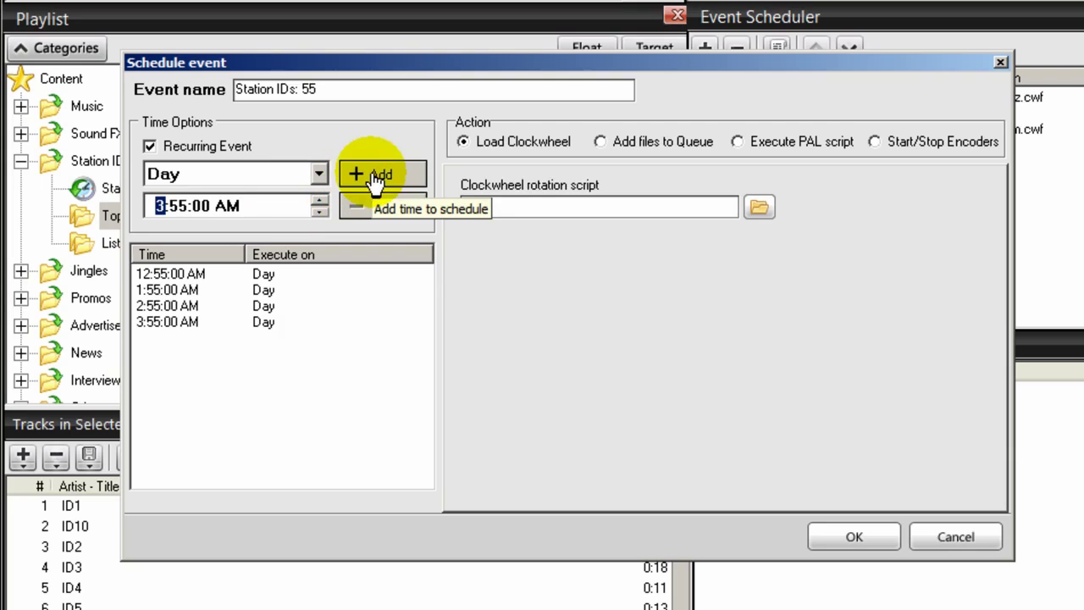
type("4")
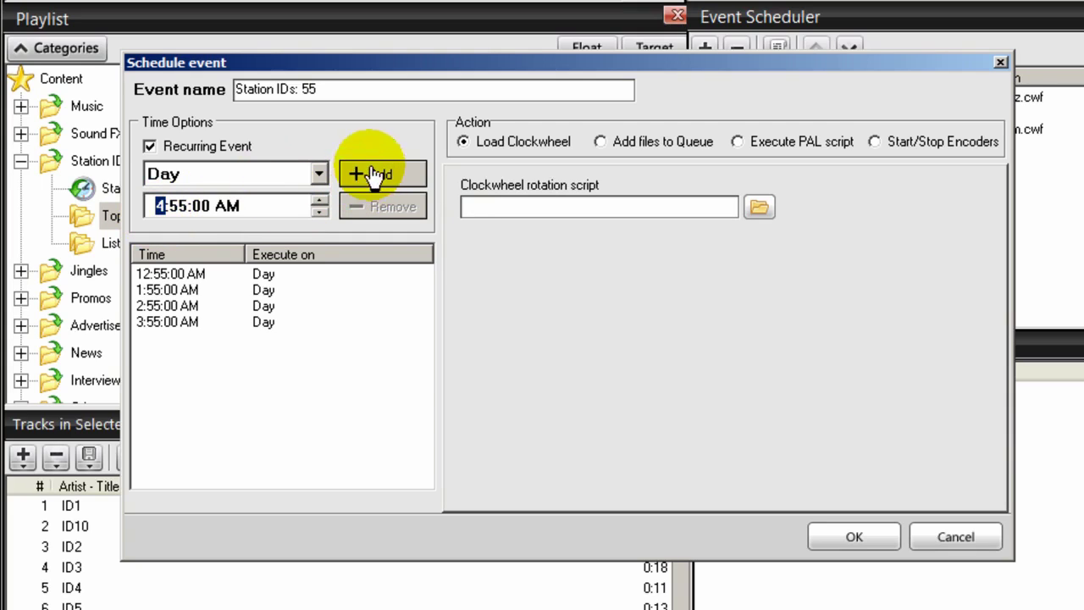
left_click(375, 179)
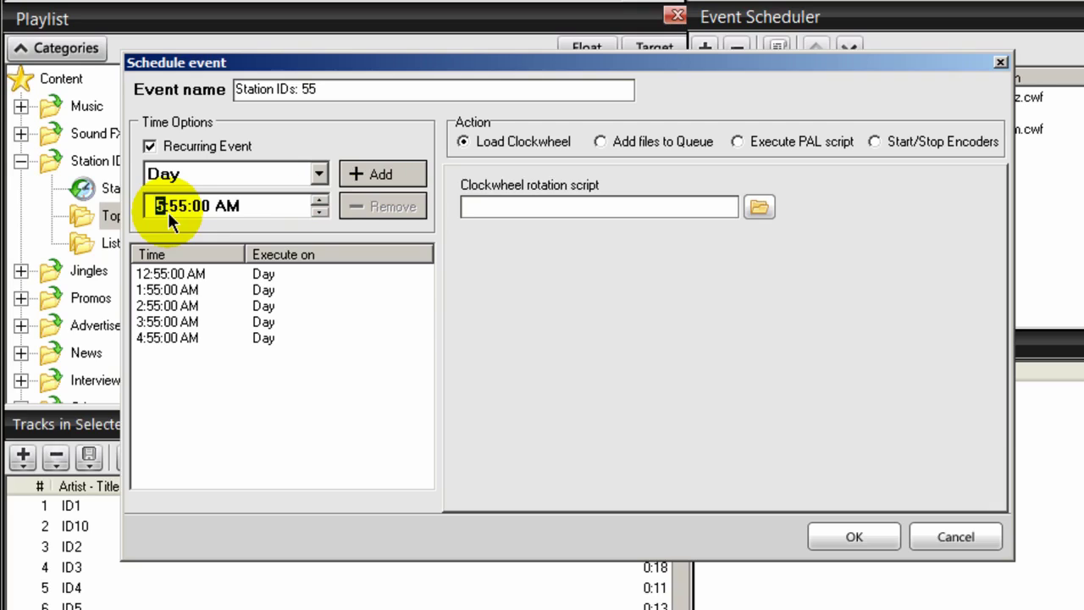
left_click(379, 180)
type("6")
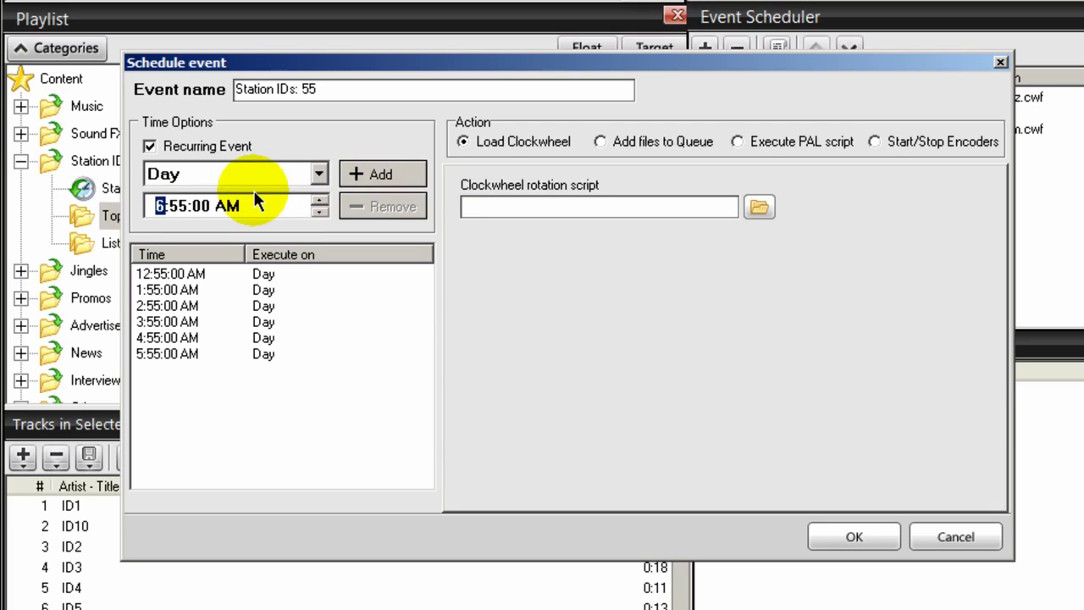
left_click(381, 180)
type("7")
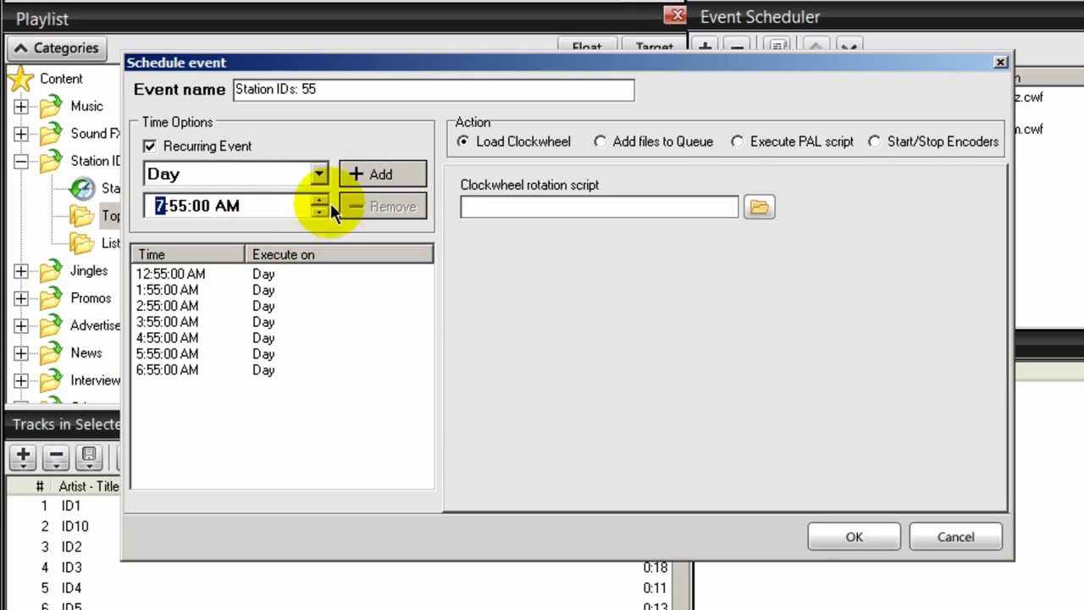
left_click(381, 179)
type("8")
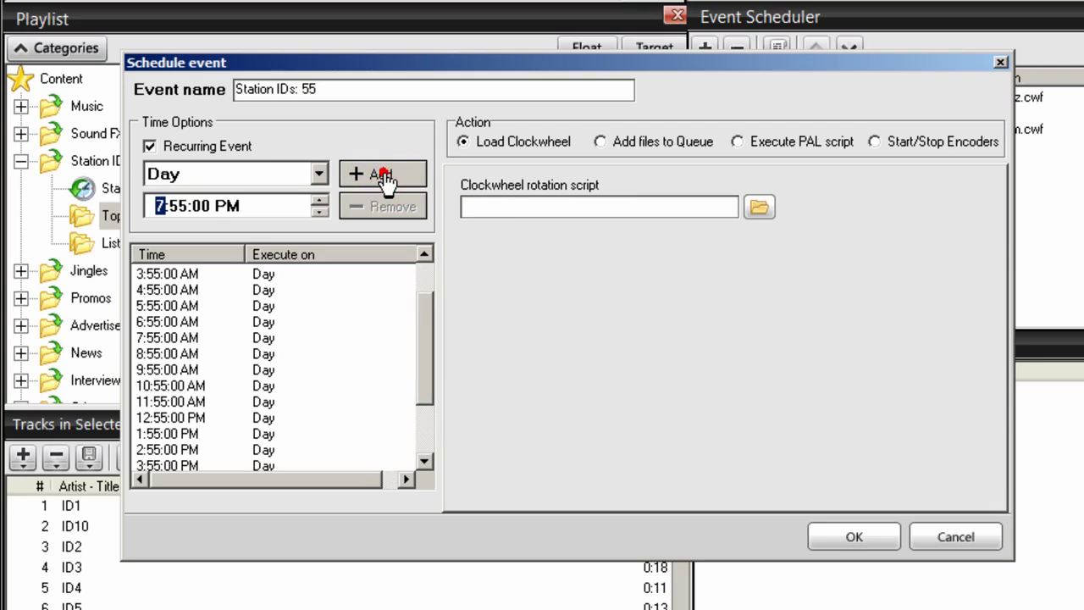
left_click(383, 179)
left_click(383, 178)
type("9")
left_click(384, 178)
type("10")
type("11")
left_click(383, 178)
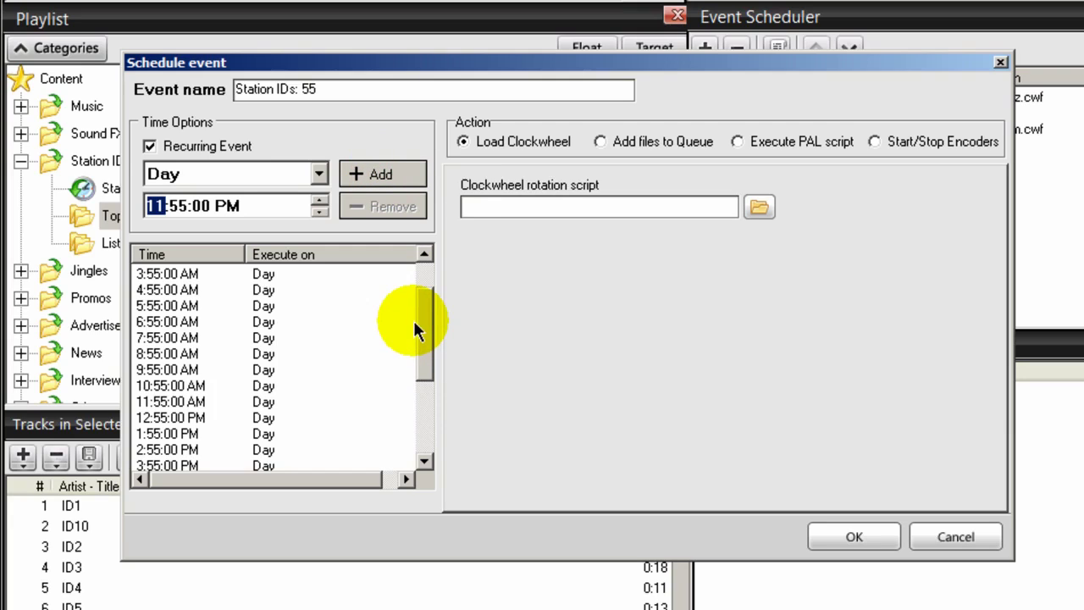
left_click_drag(416, 316, 243, 459)
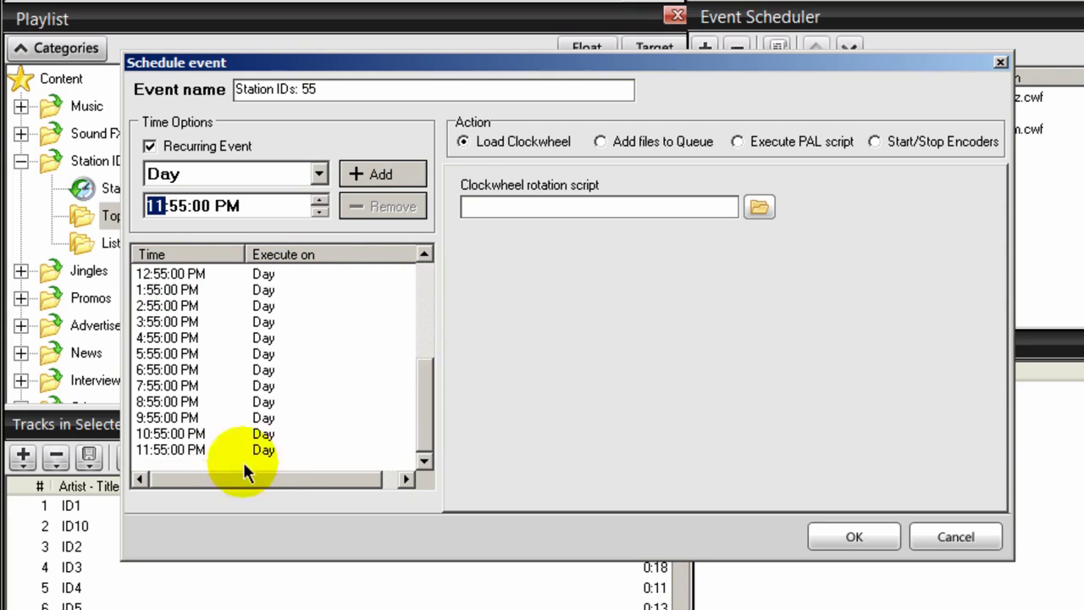
left_click_drag(419, 416, 423, 311)
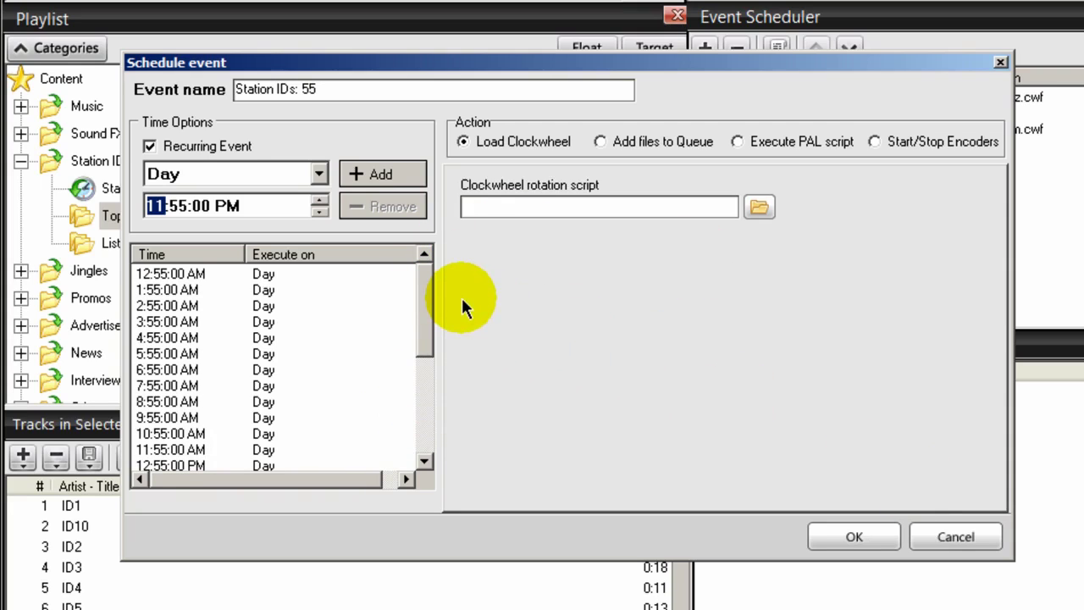
mouse_move(426, 307)
left_mouse_down()
mouse_move(415, 441)
mouse_move(416, 291)
left_mouse_up()
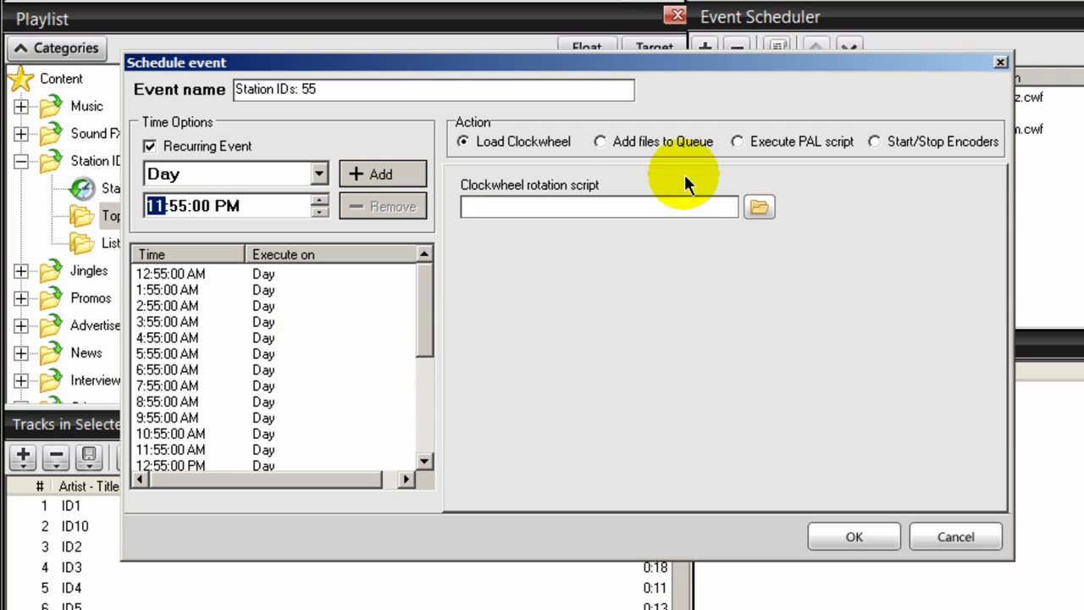
Set the action to Add files to Queue, inserting one Top of the Hour track by Least recently played artist without enforcing playlist rotation rules.
left_click(600, 142)
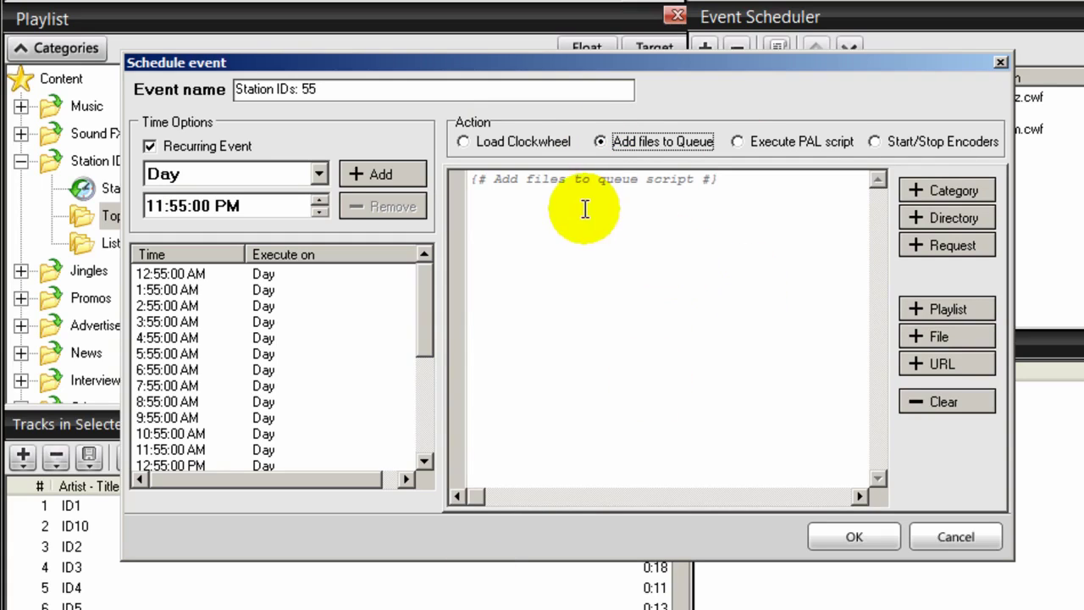
left_click(963, 193)
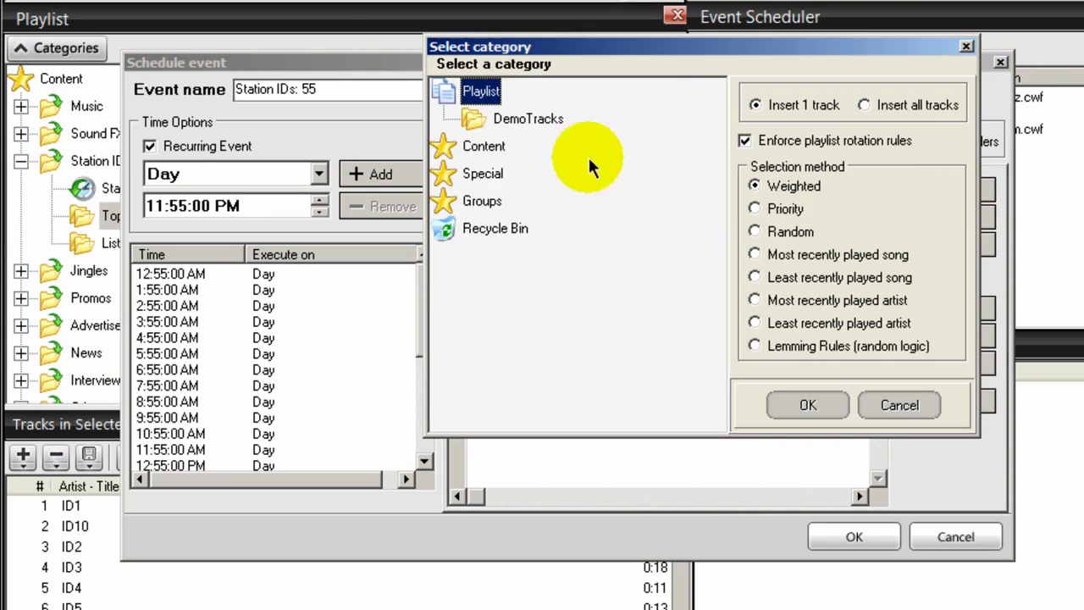
double_click(445, 149)
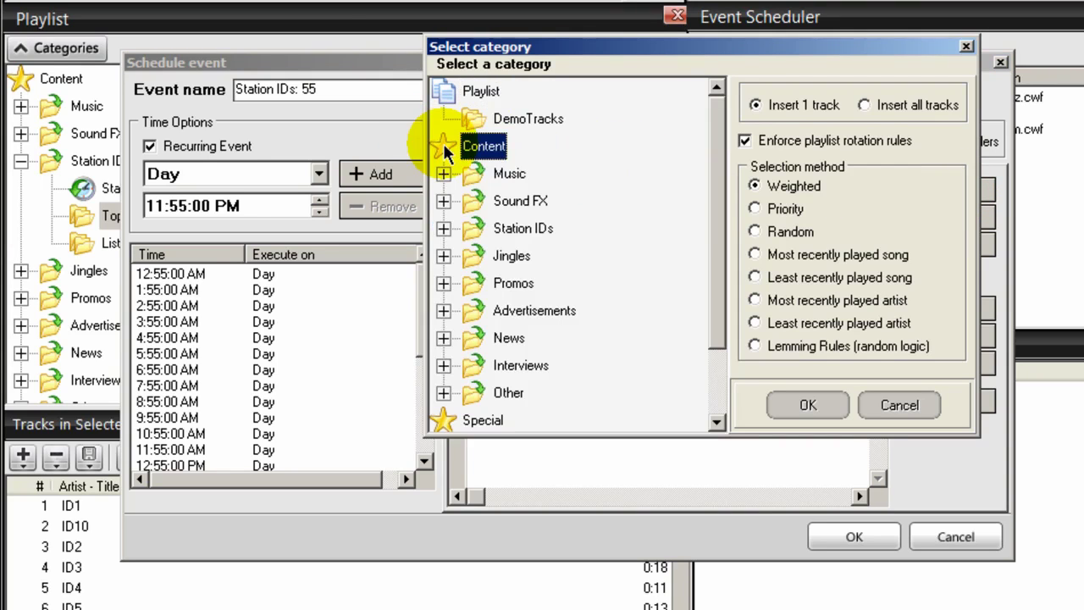
left_click(443, 228)
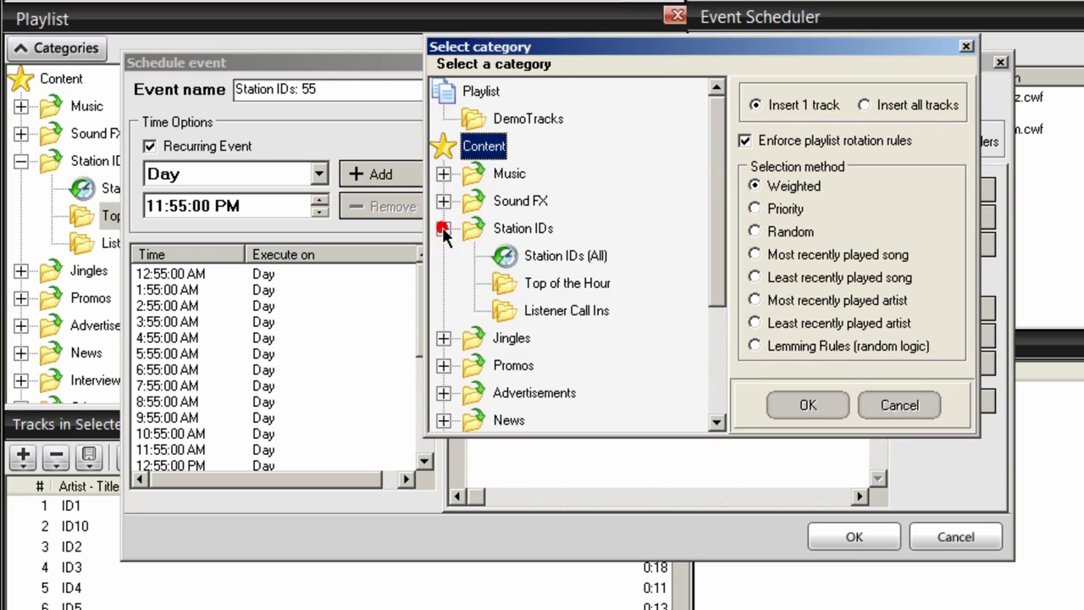
left_click(546, 286)
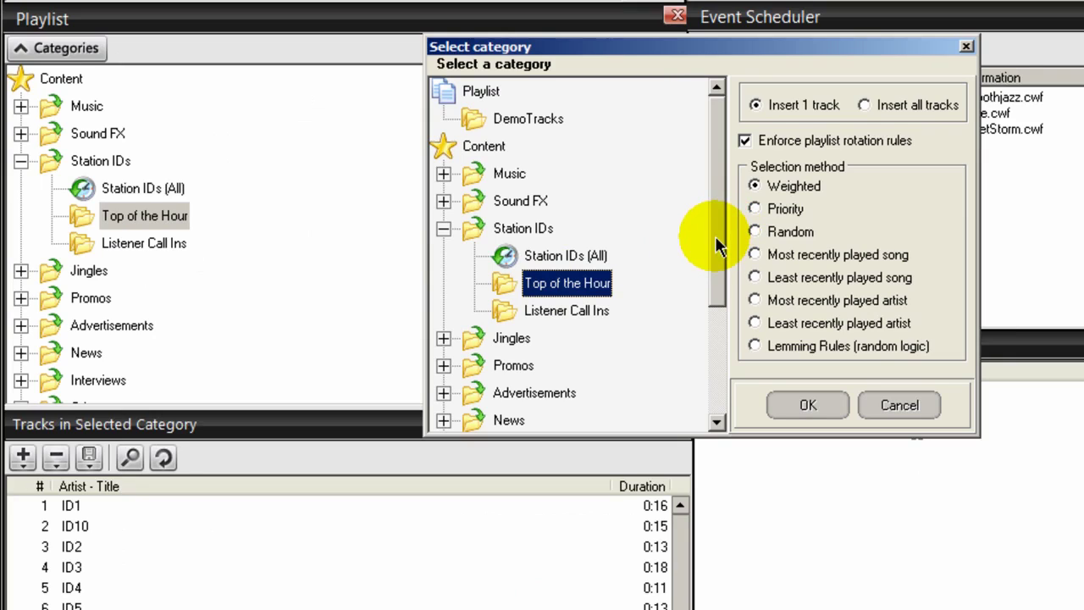
left_click(745, 142)
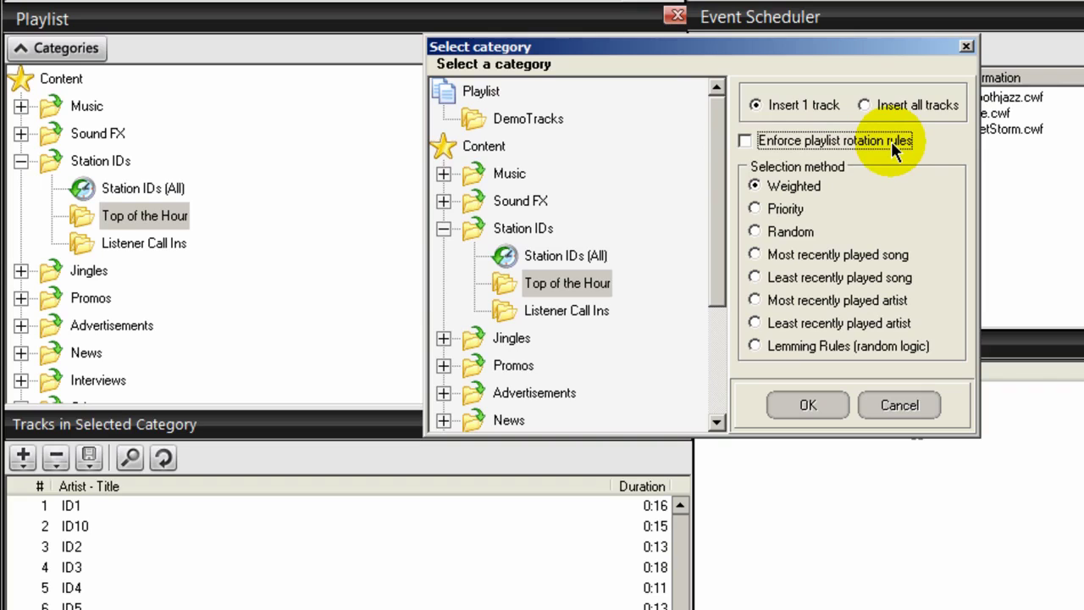
left_click(753, 324)
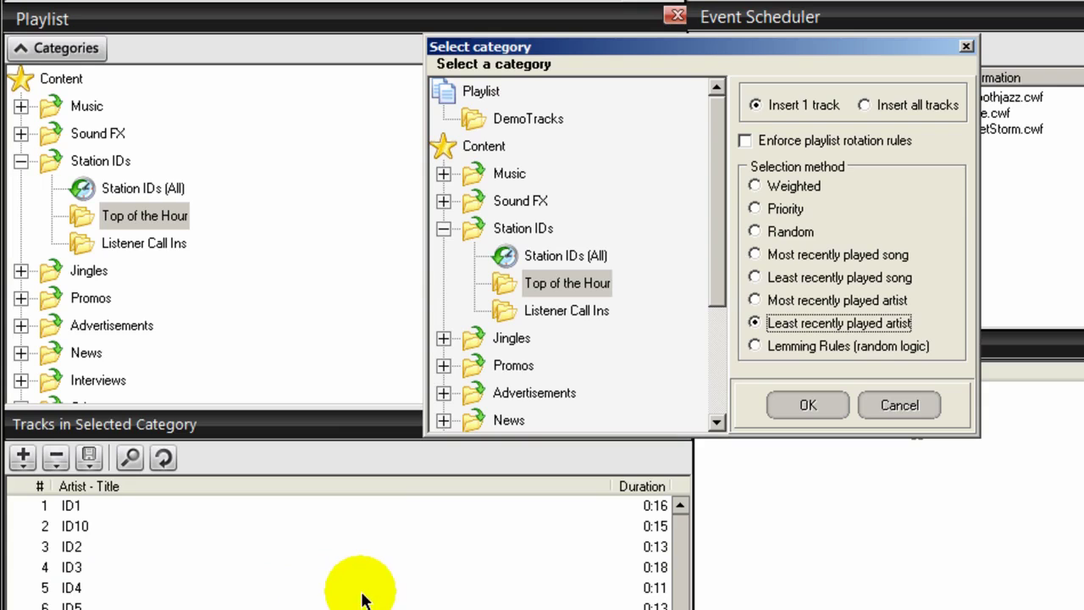
left_click(807, 405)
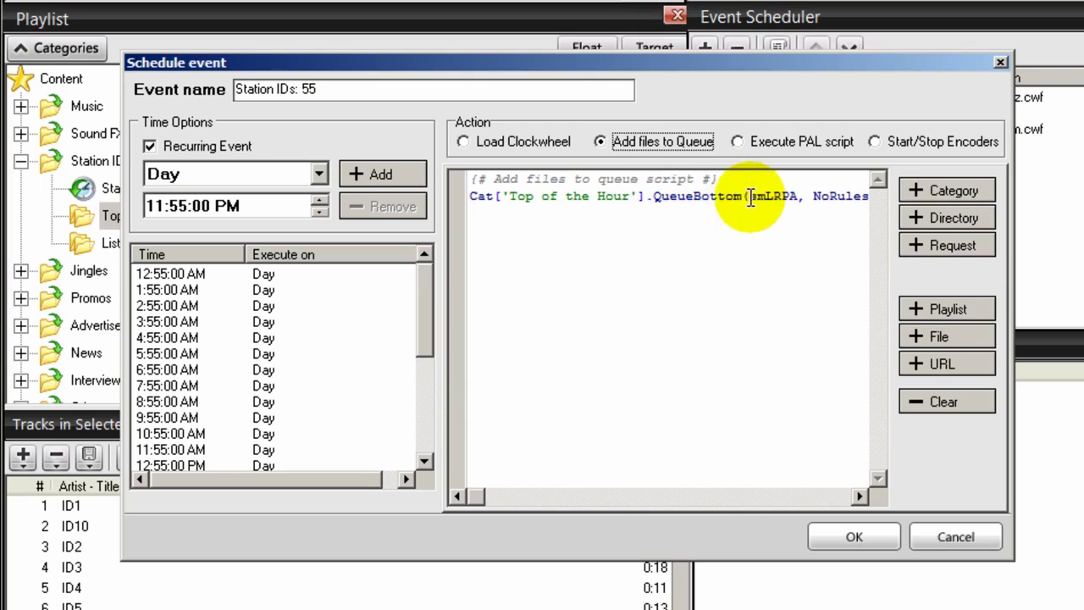
Change QueueBottom to QueueTop in the Top of the Hour script line and save the event.
left_click(697, 196)
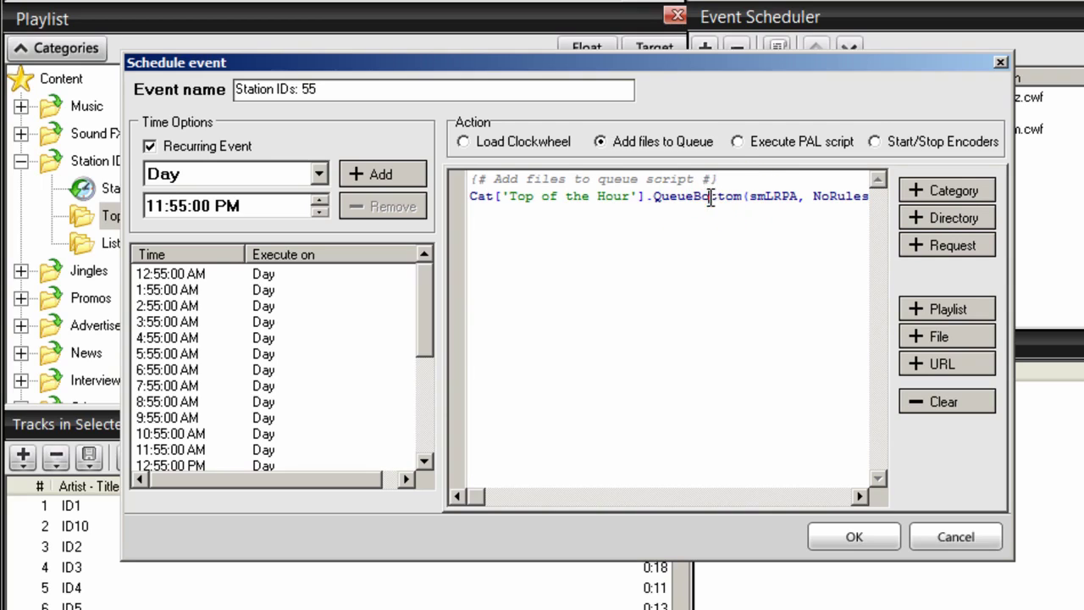
left_click_drag(696, 196, 739, 195)
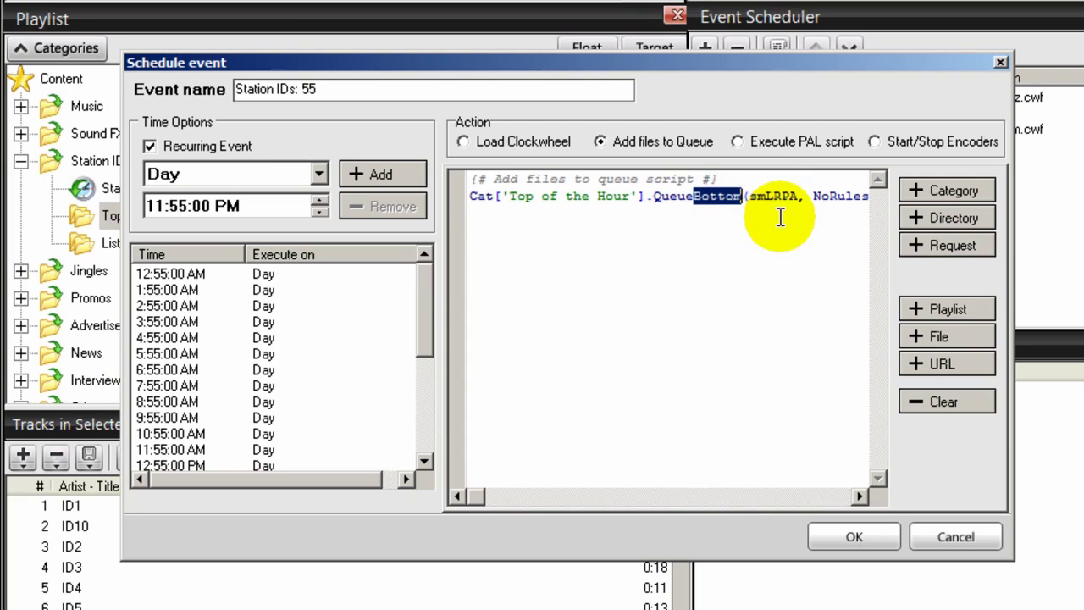
type("Top")
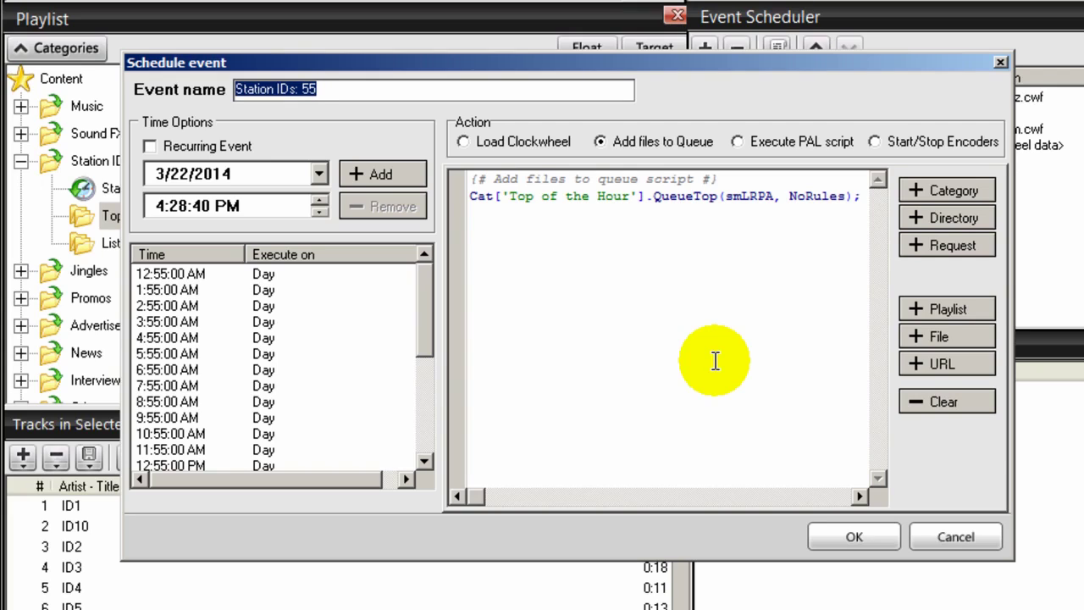
left_click(841, 539)
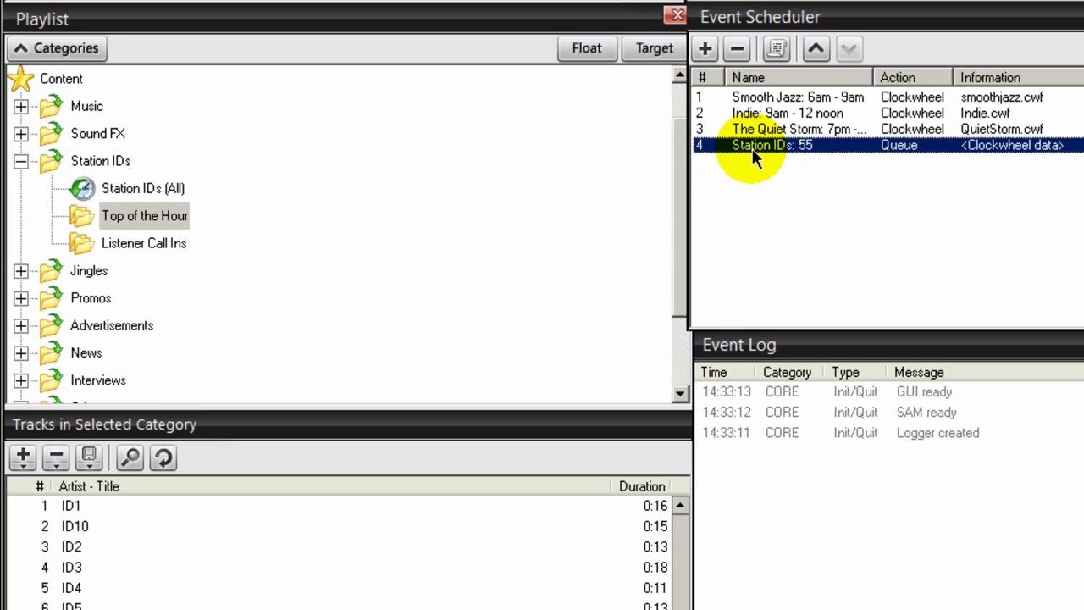
Add one Listener Call Ins track by Least recently played artist to the Station IDs: 55 event's script and change its command to QueueTop.
double_click(799, 144)
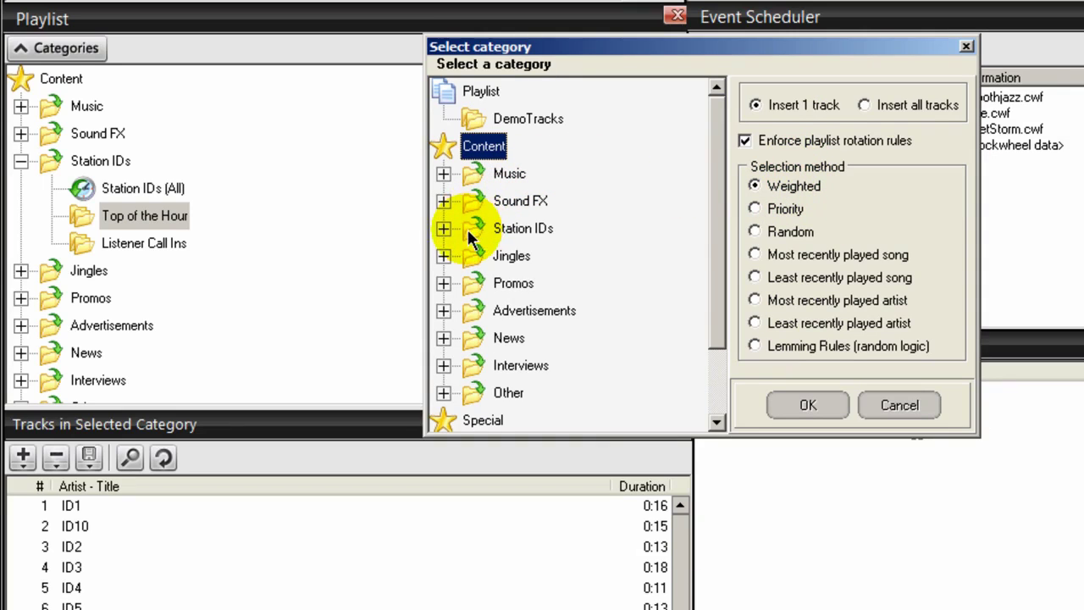
left_click(443, 228)
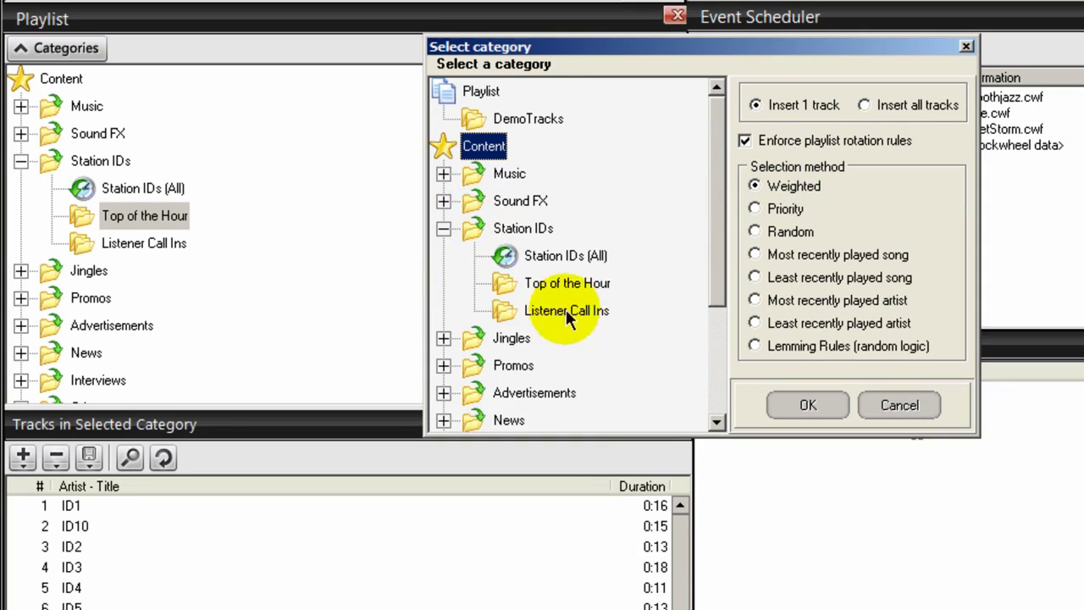
left_click(552, 312)
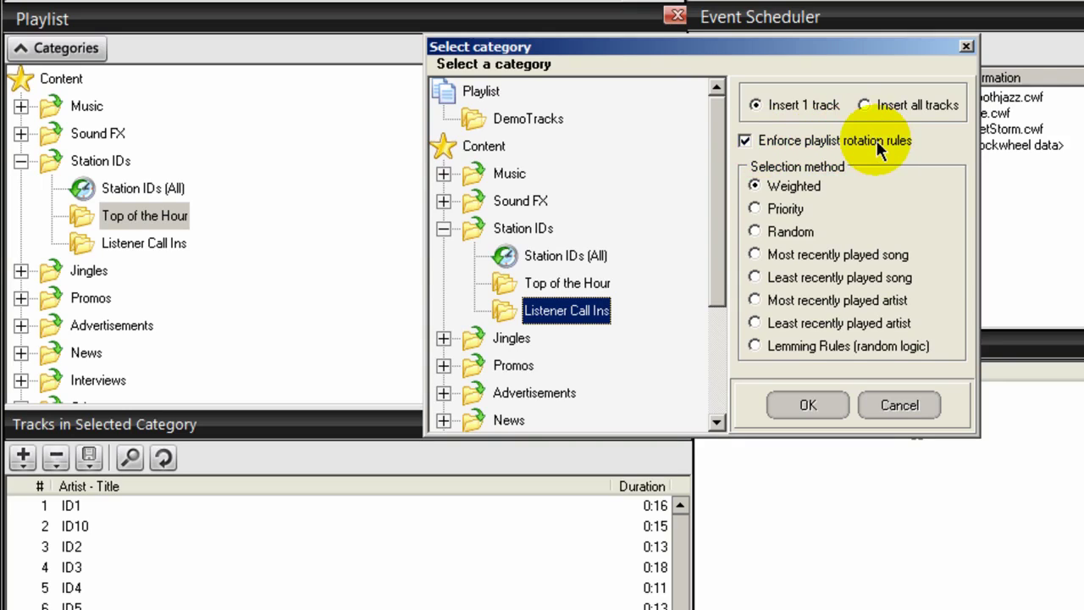
left_click(753, 329)
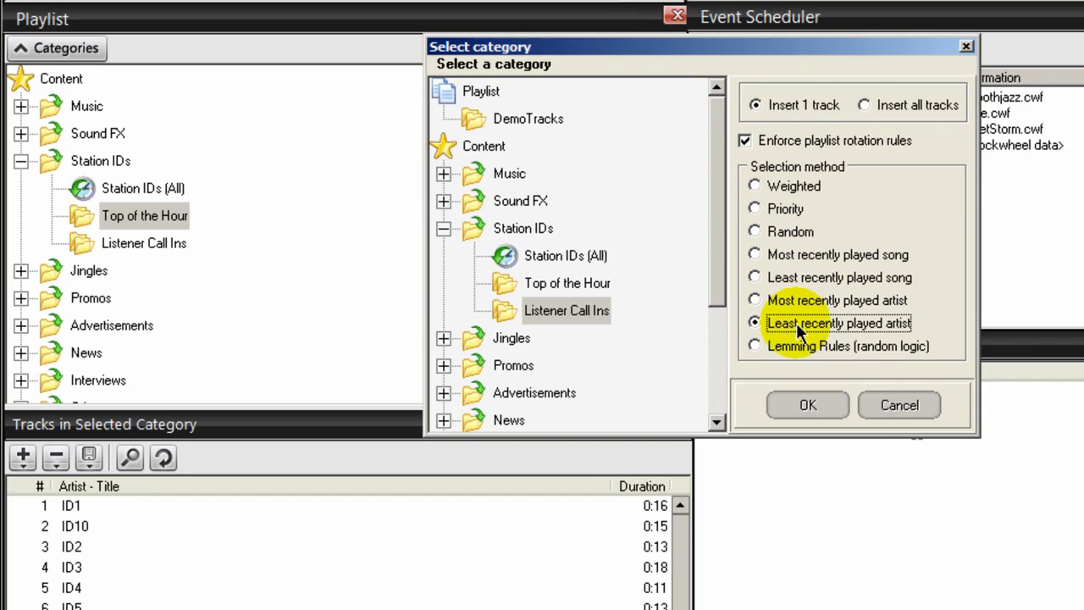
left_click(803, 407)
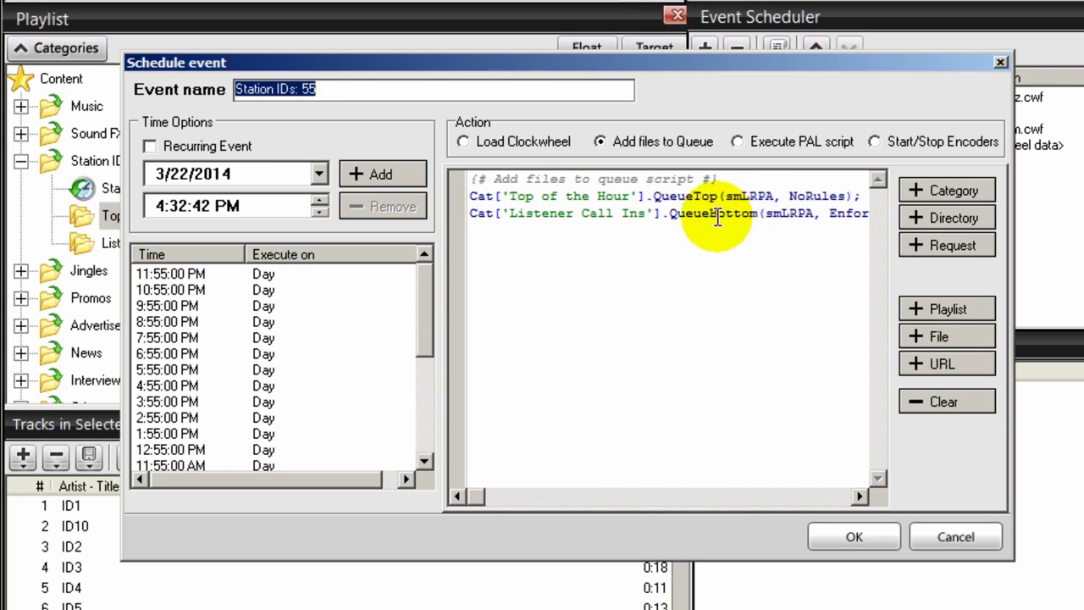
left_click_drag(709, 213, 759, 214)
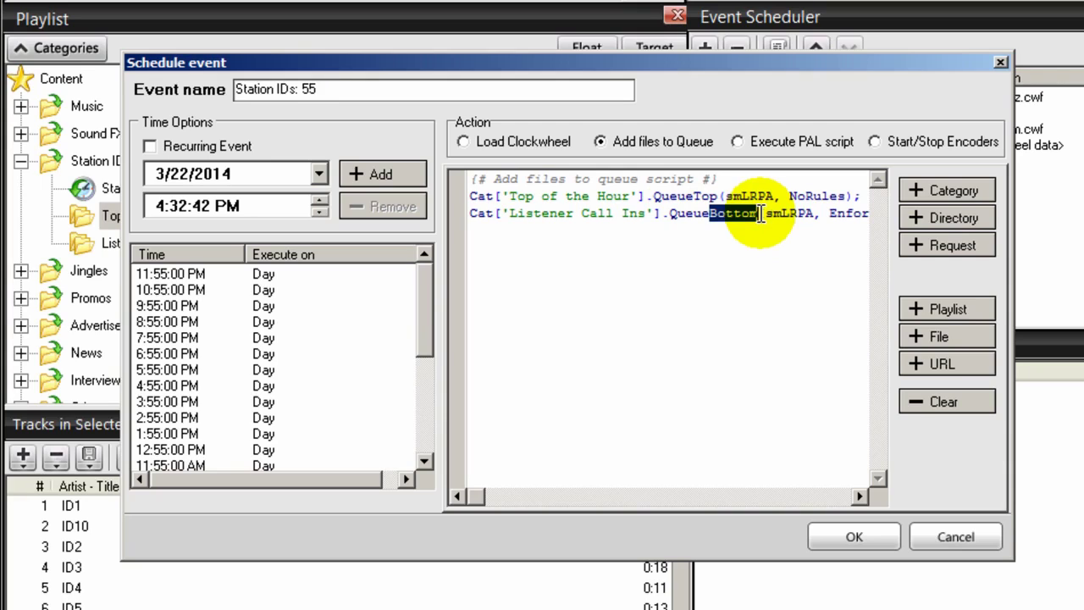
type("Top")
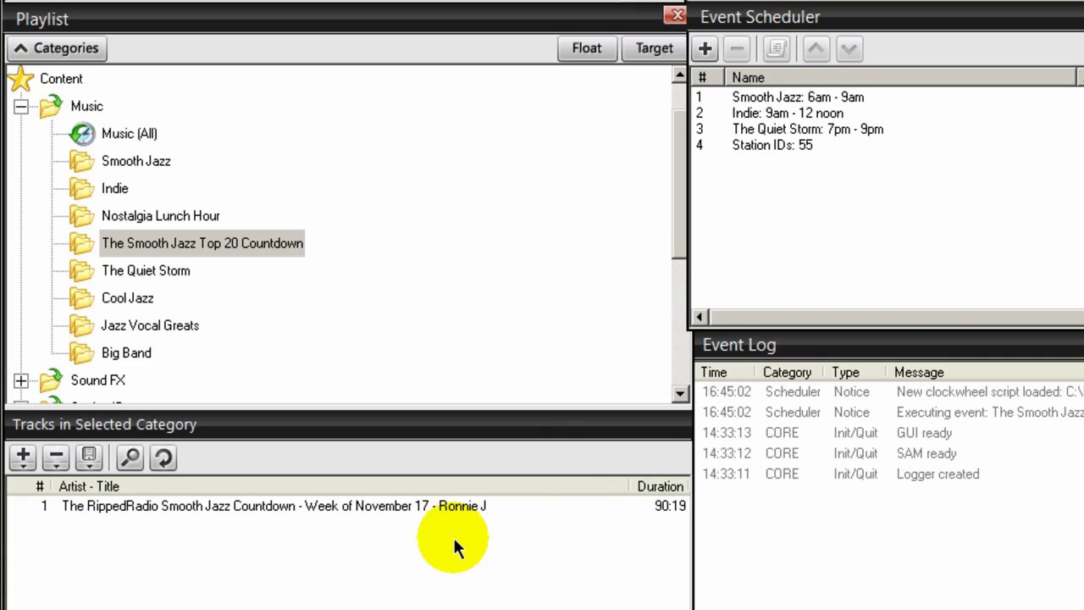
Add a scheduler event named "The Smooth Jazz Top 20 Countdown: 5pm - 7pm".
left_click(707, 53)
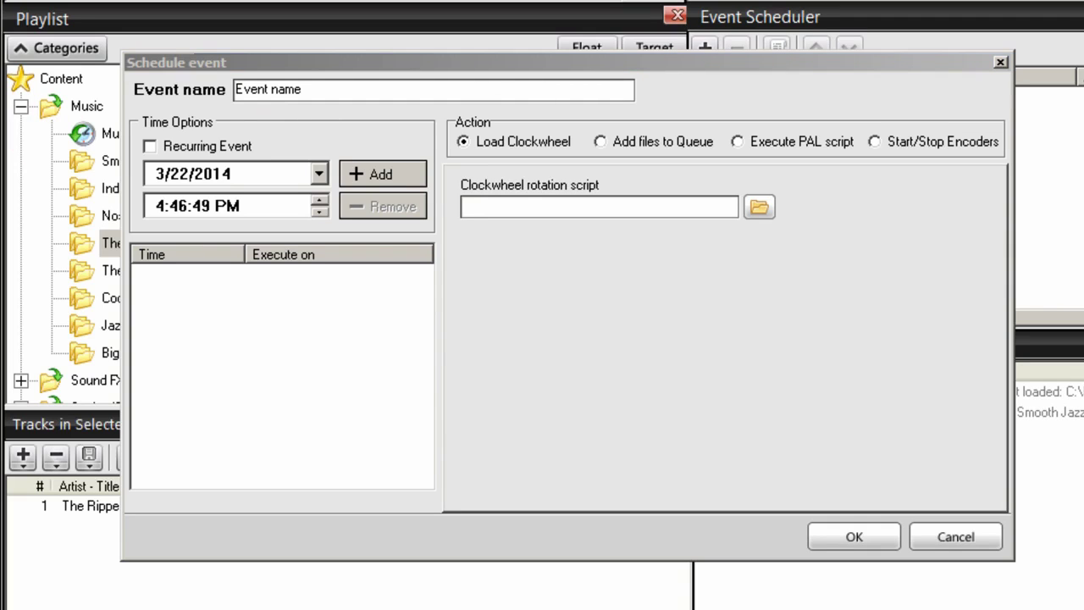
right_click(239, 88)
left_click(278, 164)
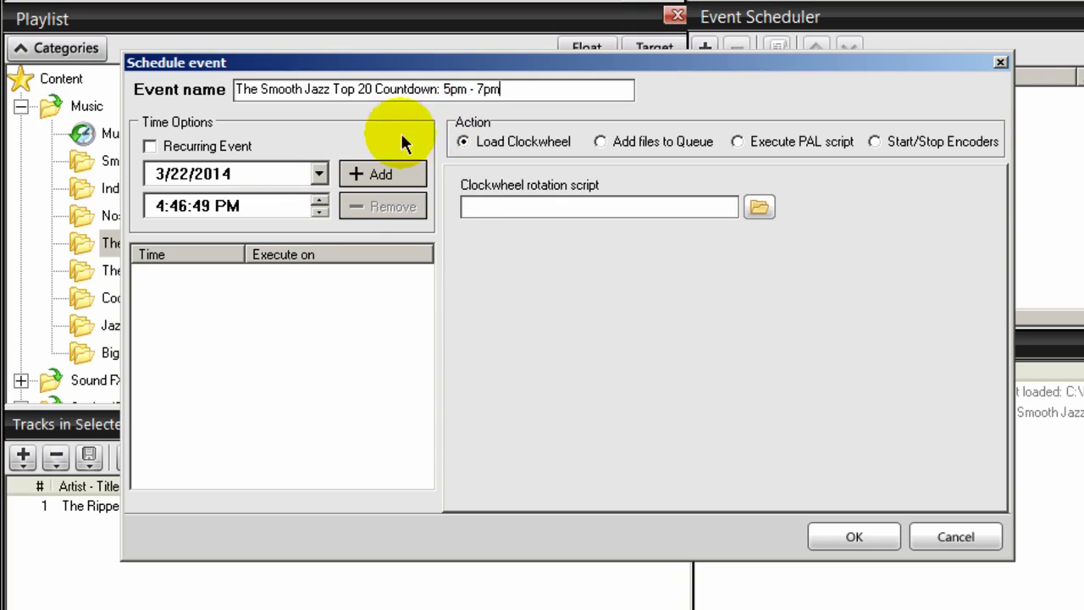
Make the countdown event recur every day and add 4:45:00 PM to its schedule.
left_click(148, 147)
left_click(161, 208)
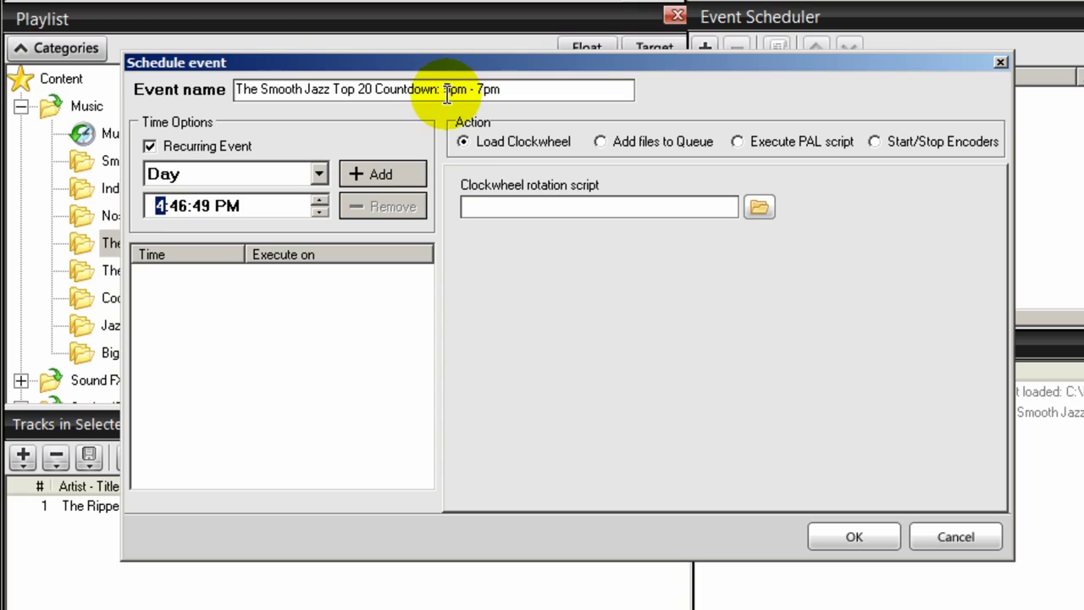
left_click(180, 205)
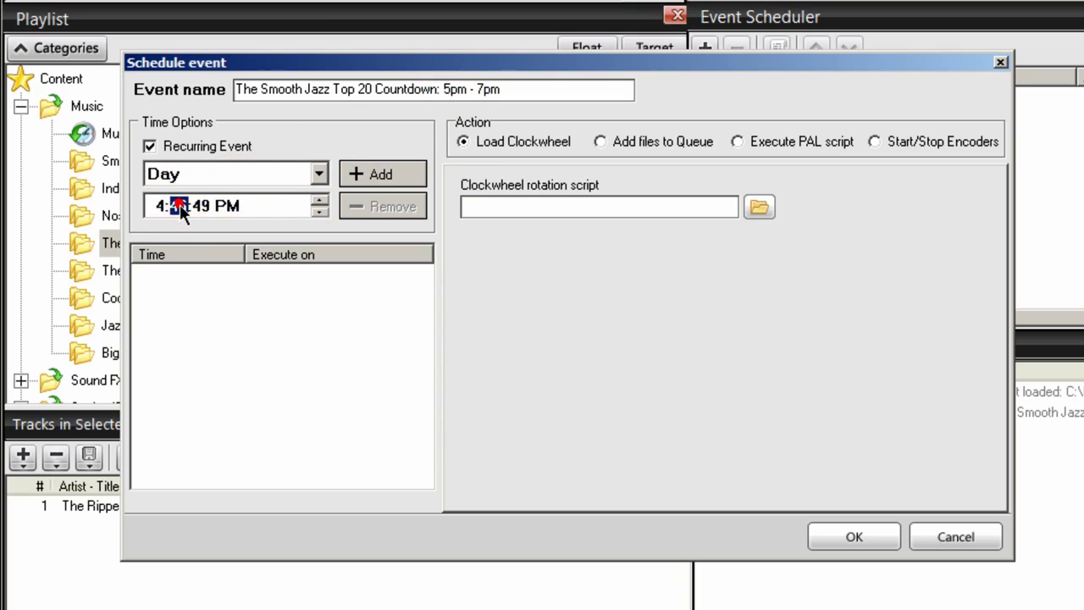
type("45")
left_click(203, 207)
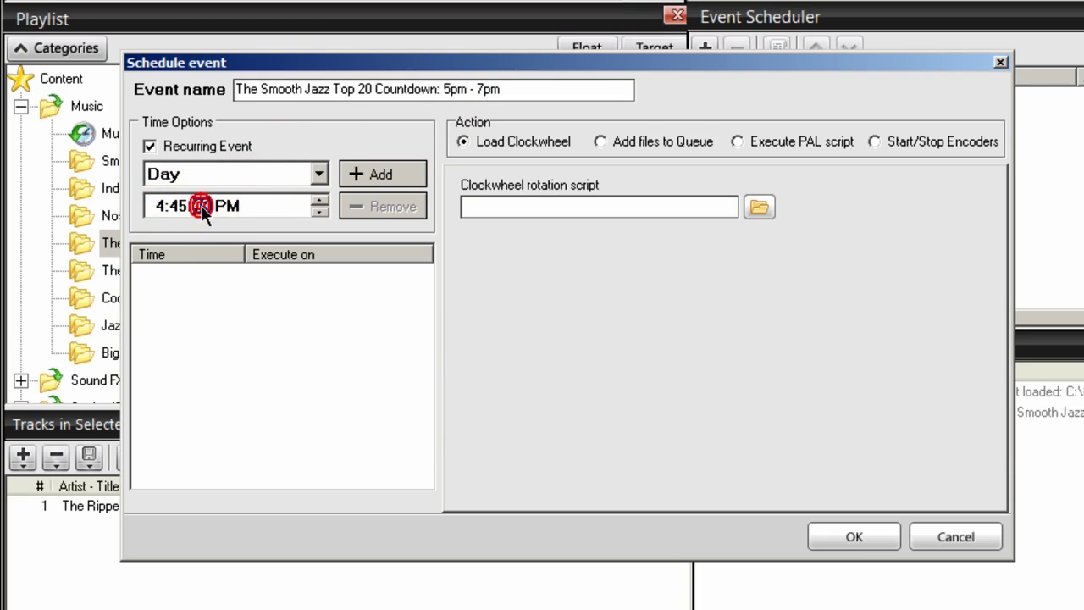
type("00")
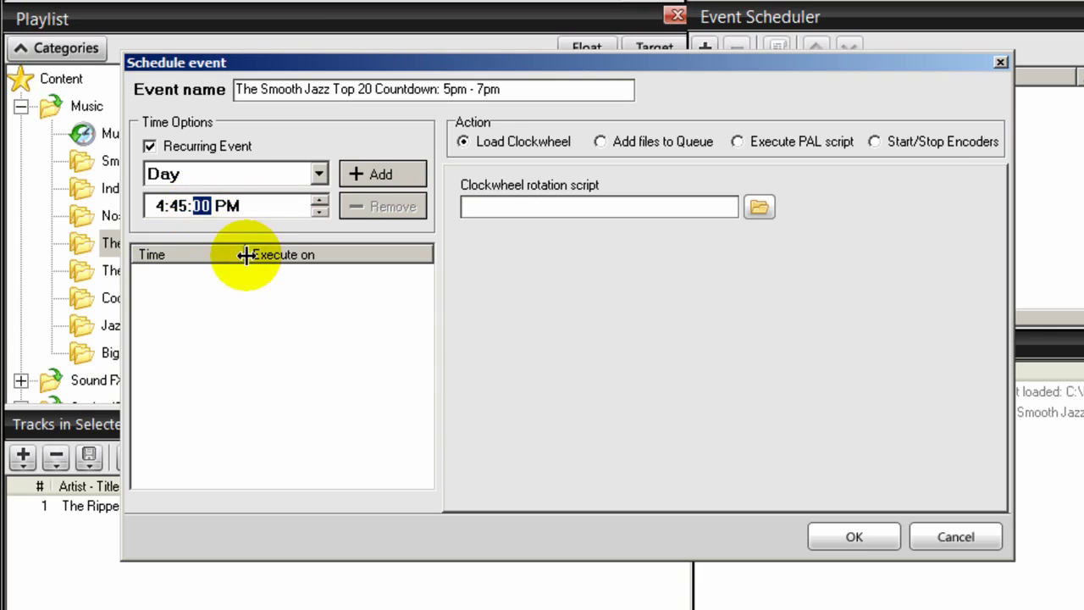
left_click(382, 173)
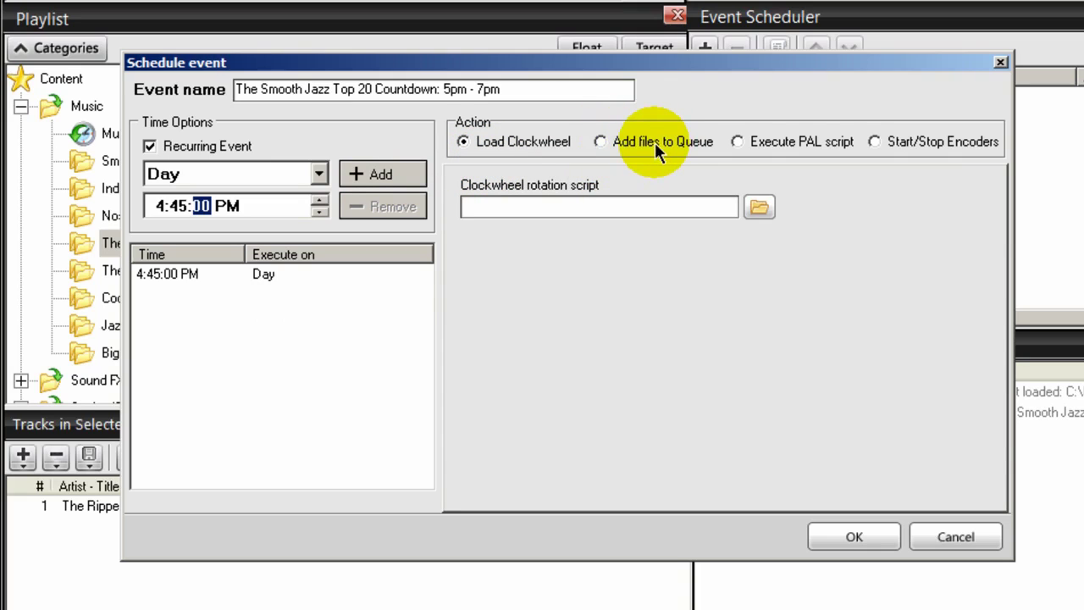
Set the action to Add files to Queue, inserting one track from The Smooth Jazz Top 20 Countdown by Weighted selection, and save the event.
left_click(601, 141)
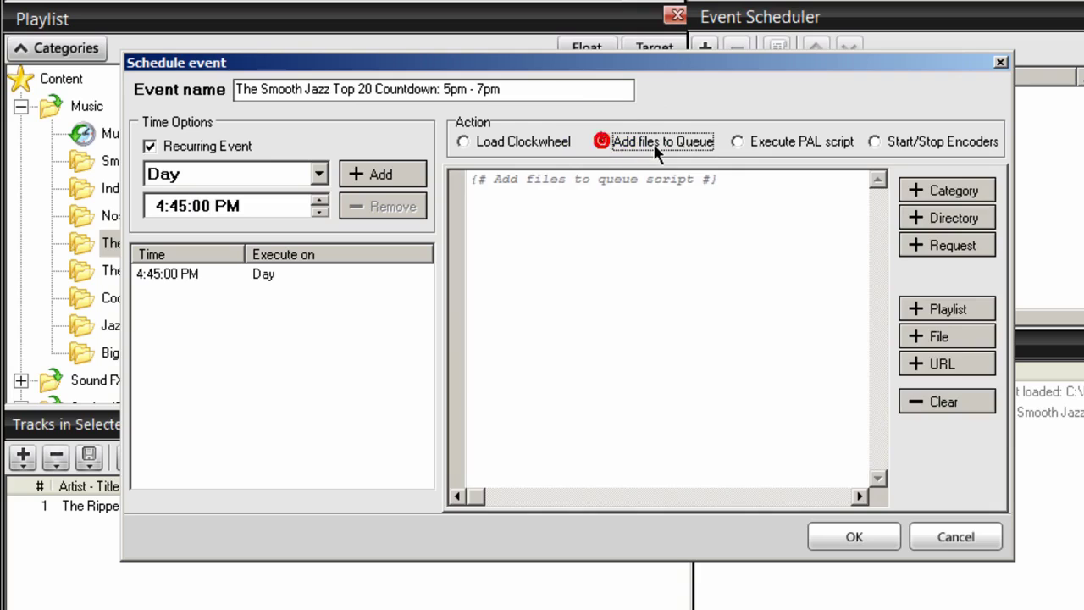
left_click(951, 195)
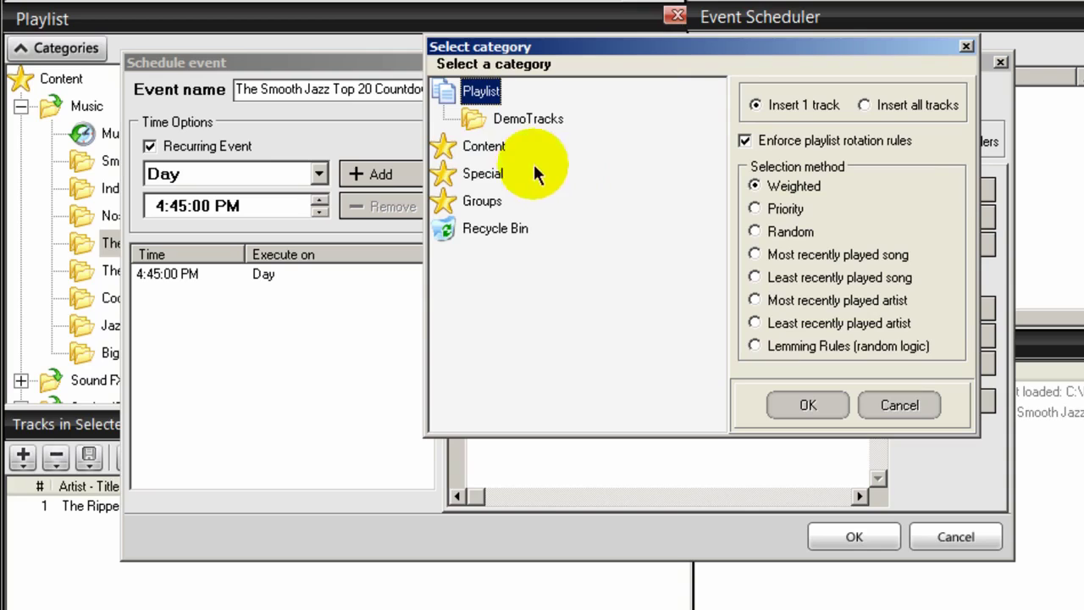
double_click(450, 147)
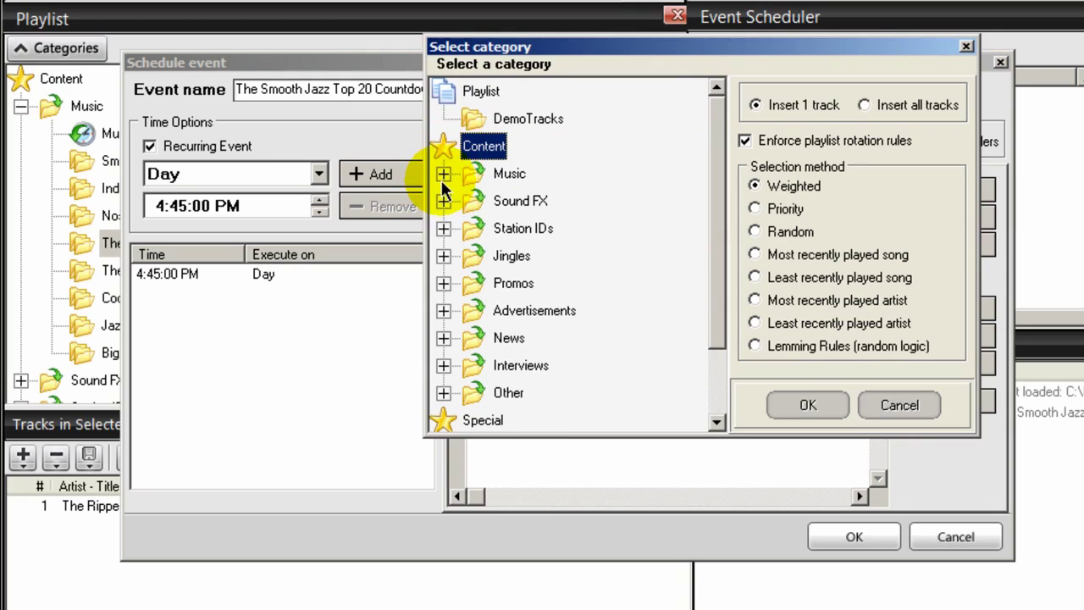
left_click(441, 178)
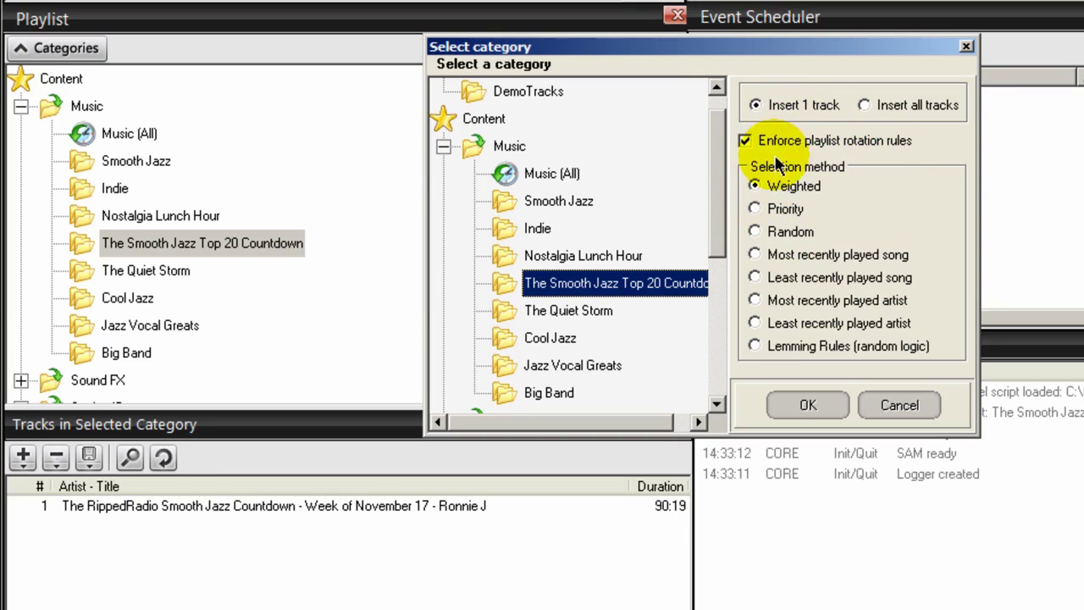
left_click(803, 406)
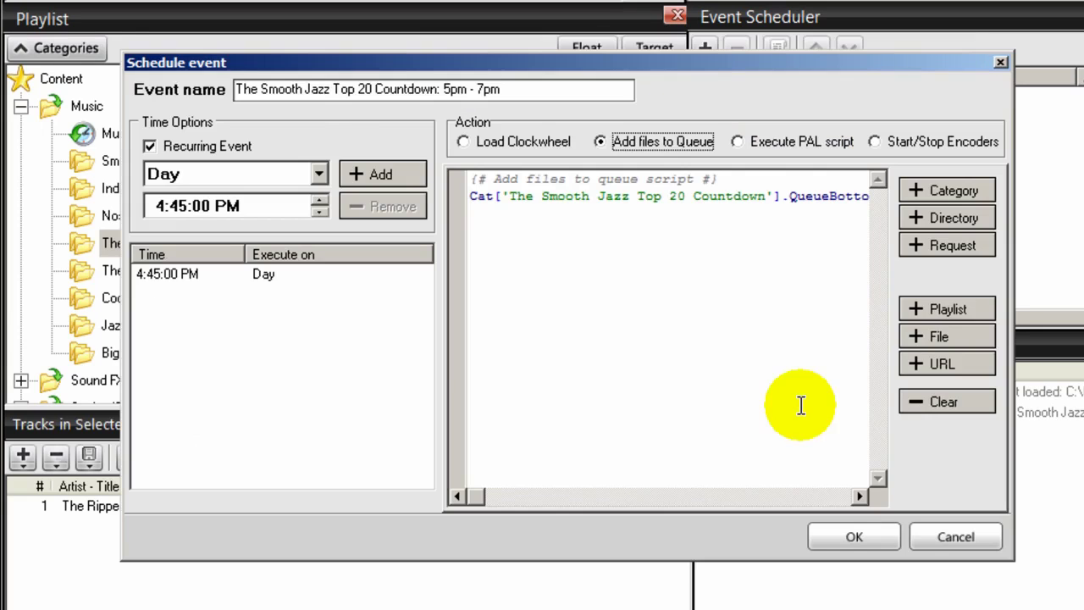
left_click(856, 534)
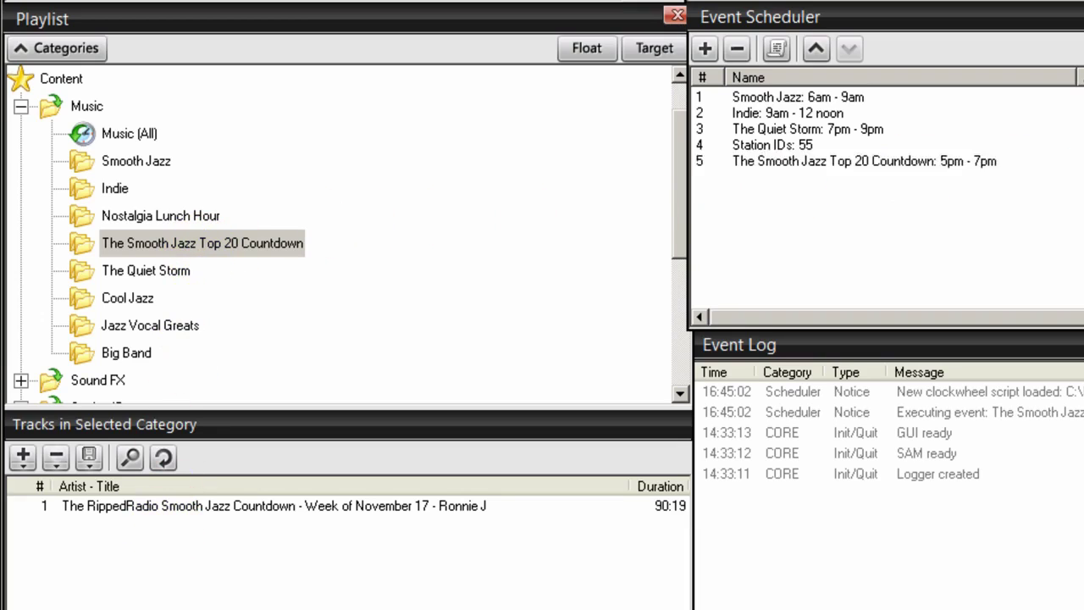
Reopen the countdown event, change QueueBottom to QueueTop in its script, and save it.
left_click(806, 166)
double_click(807, 167)
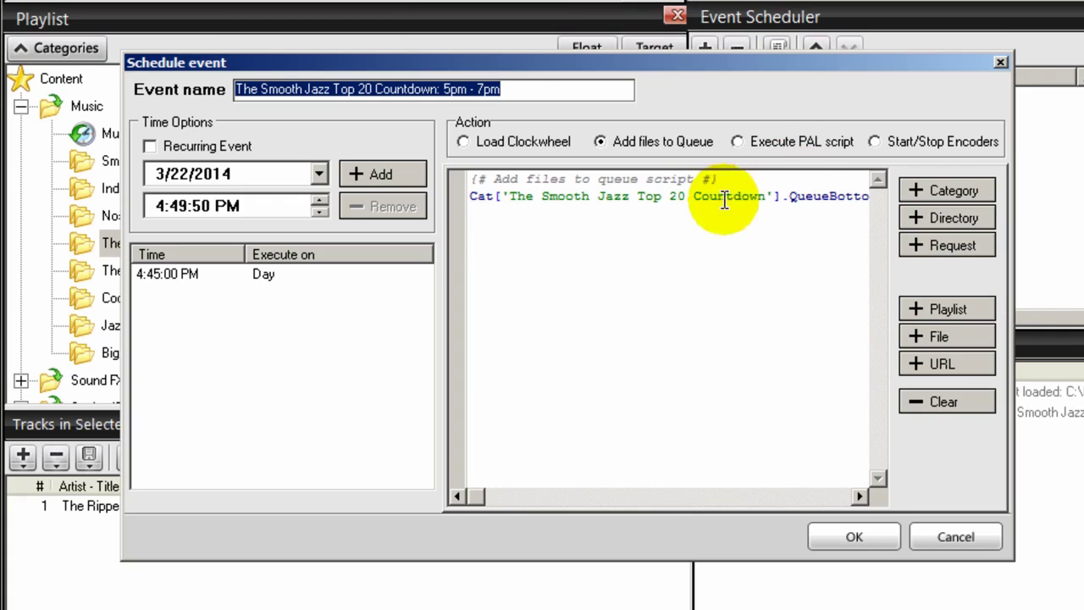
left_click(860, 496)
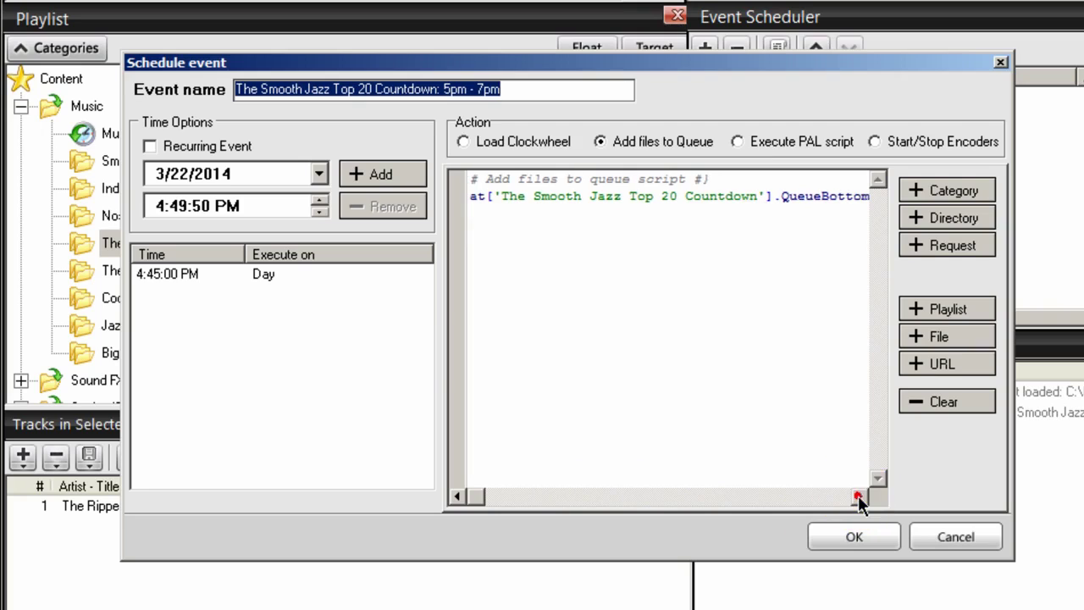
left_click_drag(859, 496, 858, 496)
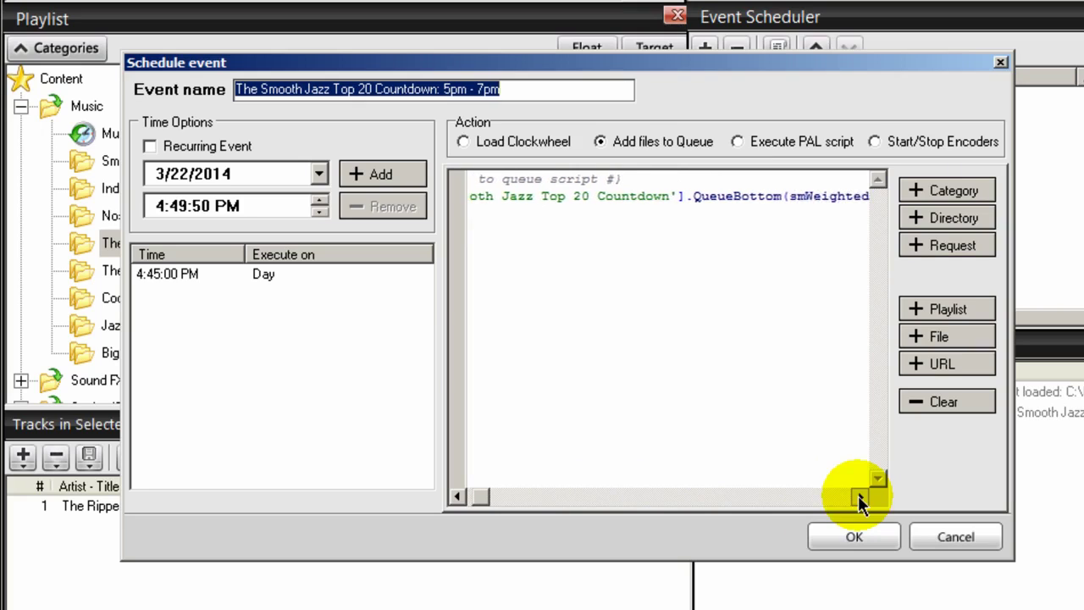
left_click(734, 196)
left_click_drag(739, 195, 693, 195)
type("Top")
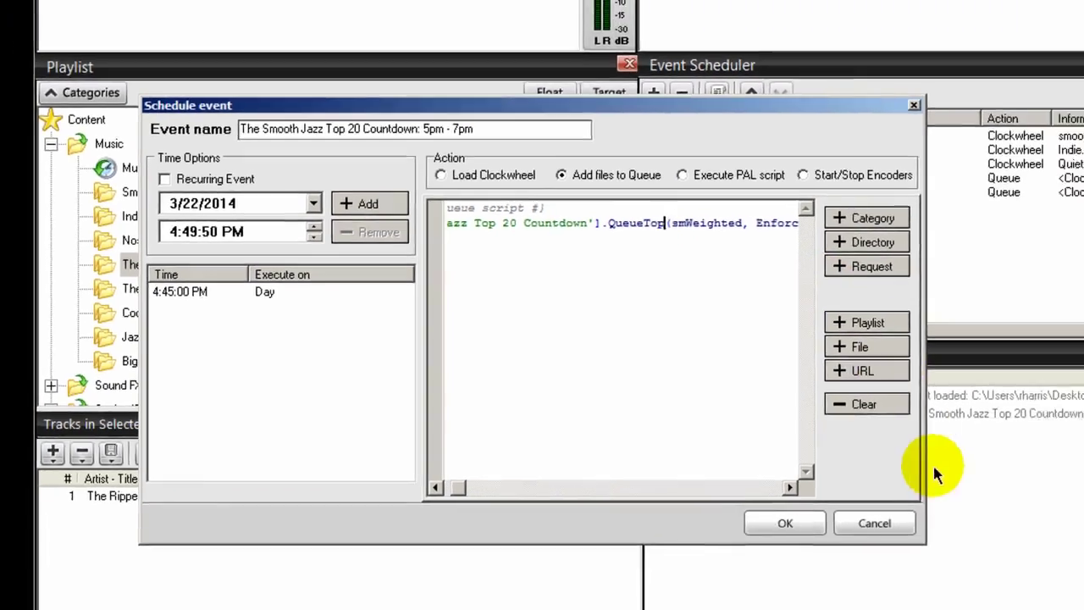
left_click(854, 536)
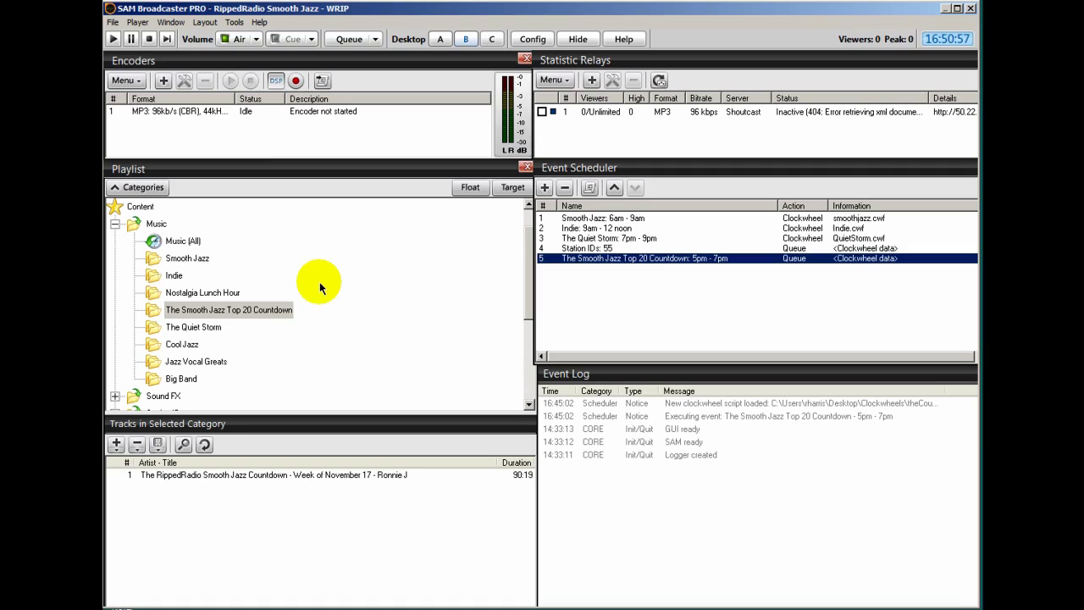
Display the tracks in the Smooth Jazz music category.
left_click(187, 259)
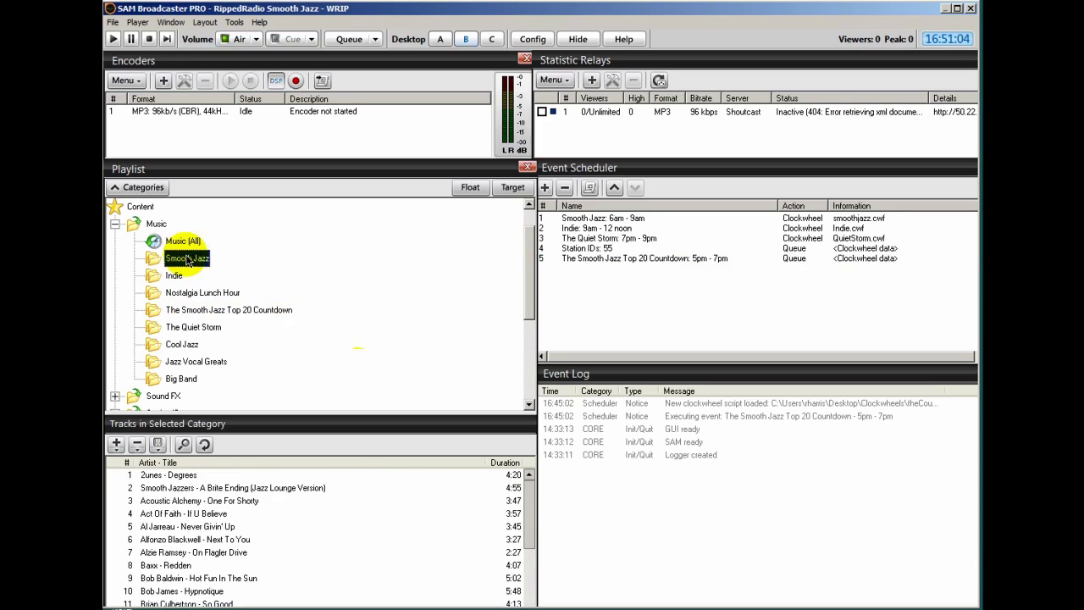